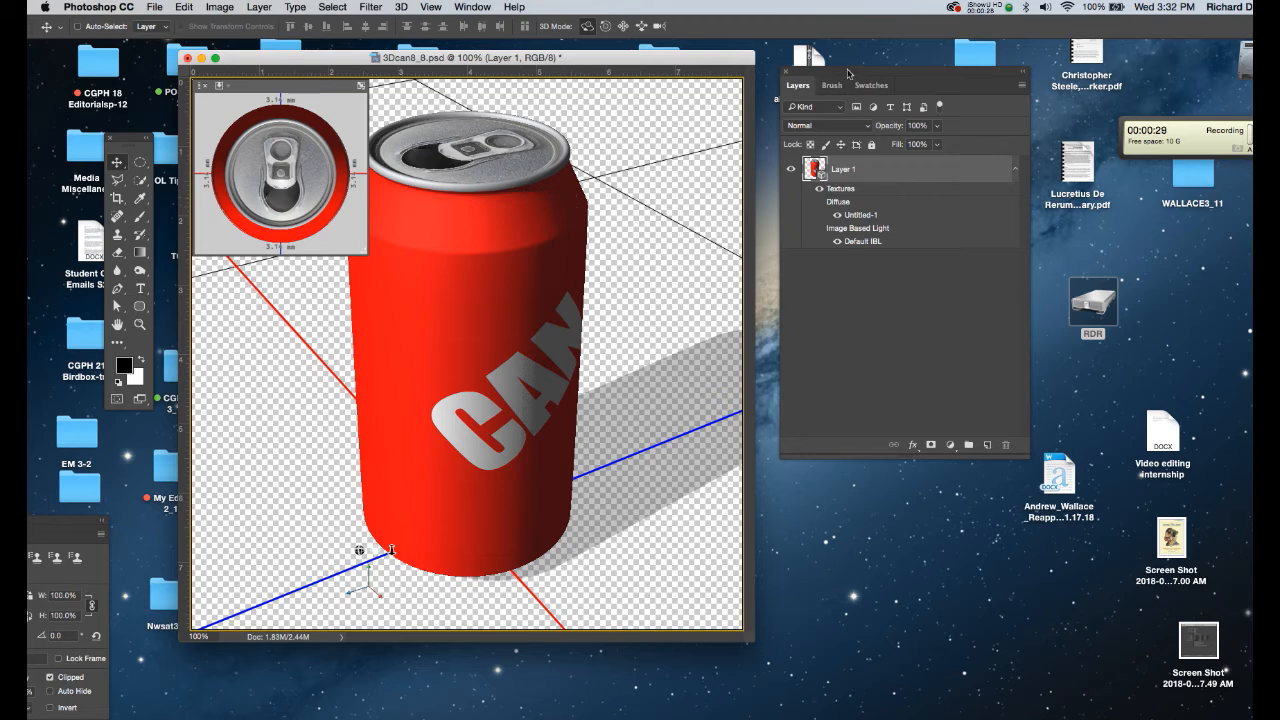
Open the Untitled-1 diffuse texture of the 3D can's Layer 1 for editing.
{"action": "left_click_drag", "start_coordinate": [855, 76], "coordinate": [843, 72]}
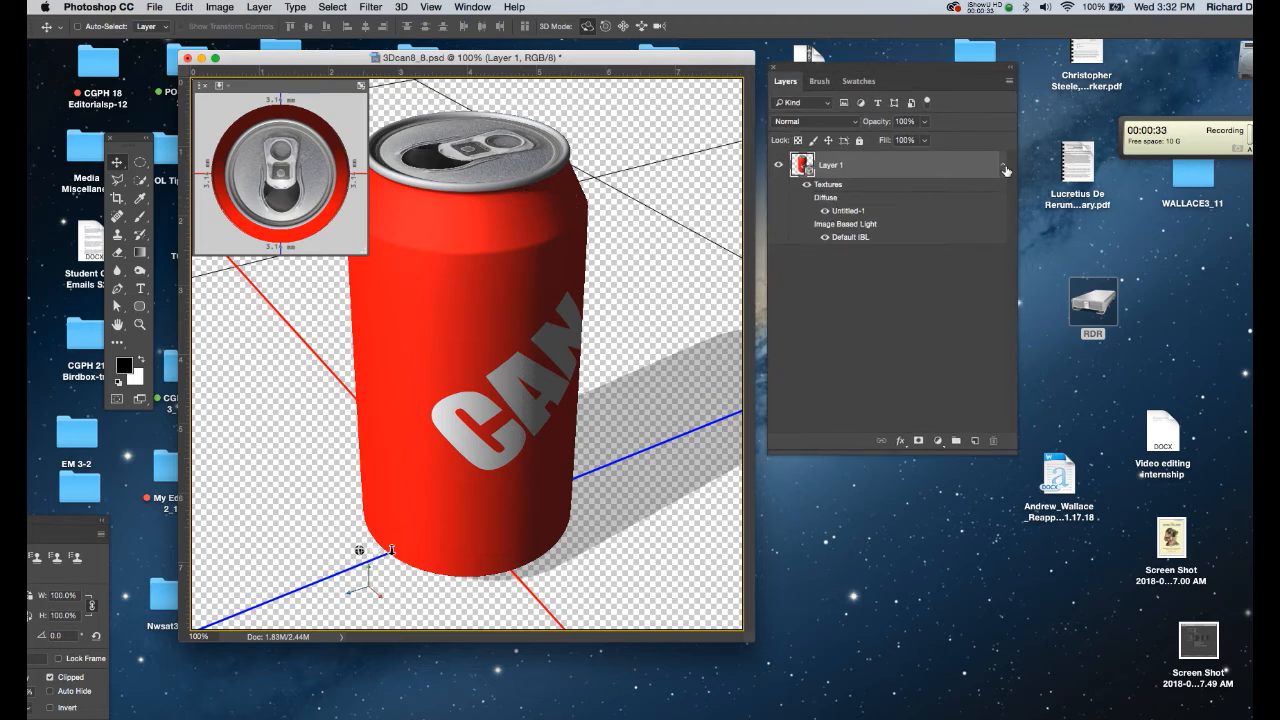
{"action": "left_click", "coordinate": [1004, 168]}
{"action": "left_click", "coordinate": [1004, 168]}
{"action": "mouse_move", "coordinate": [848, 212]}
{"action": "double_click", "coordinate": [851, 207]}
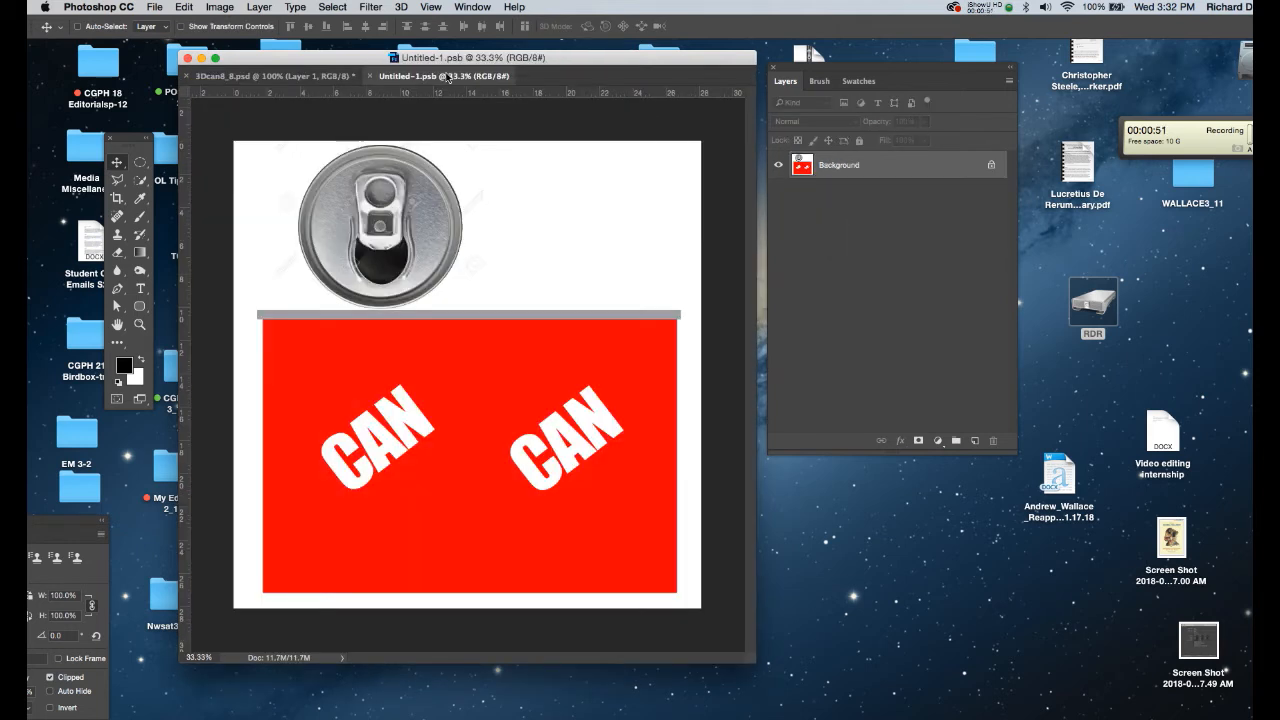
Float the Untitled-1.psb texture in its own window beside the can, and shrink and move the Layers panel off most of the artwork.
{"action": "left_click_drag", "start_coordinate": [447, 77], "coordinate": [872, 84]}
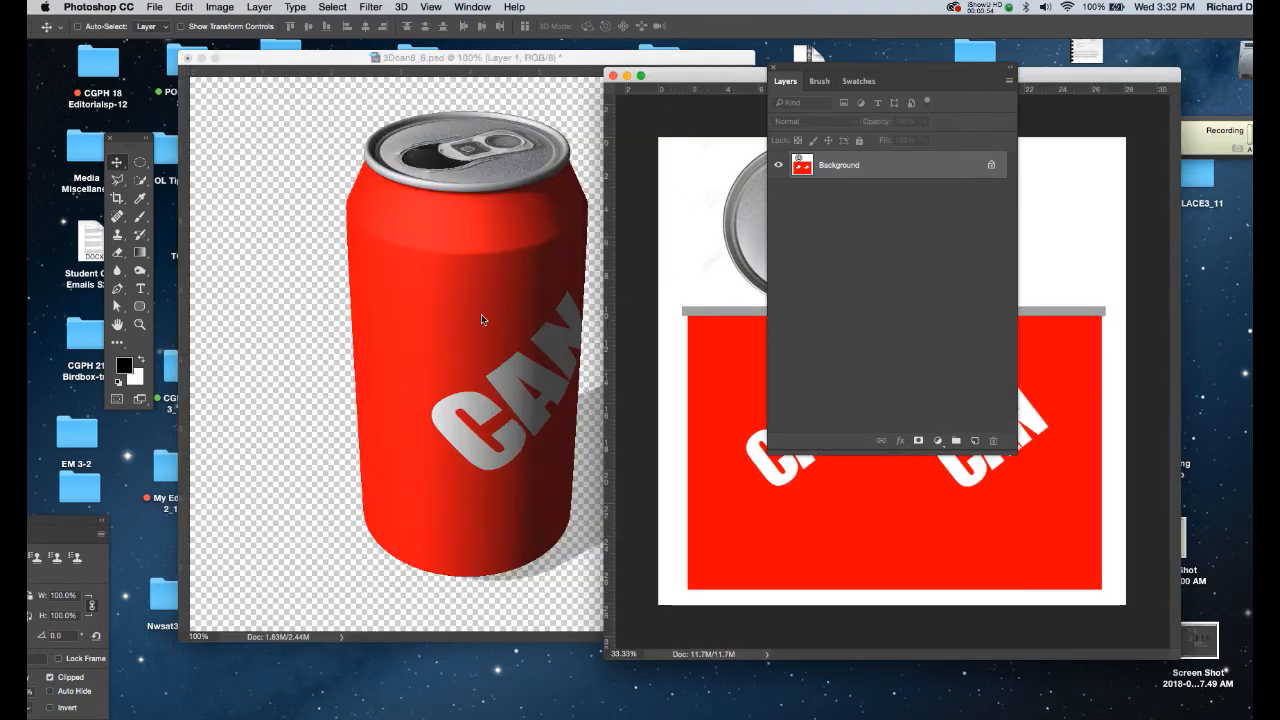
{"action": "left_click_drag", "start_coordinate": [733, 78], "coordinate": [656, 61]}
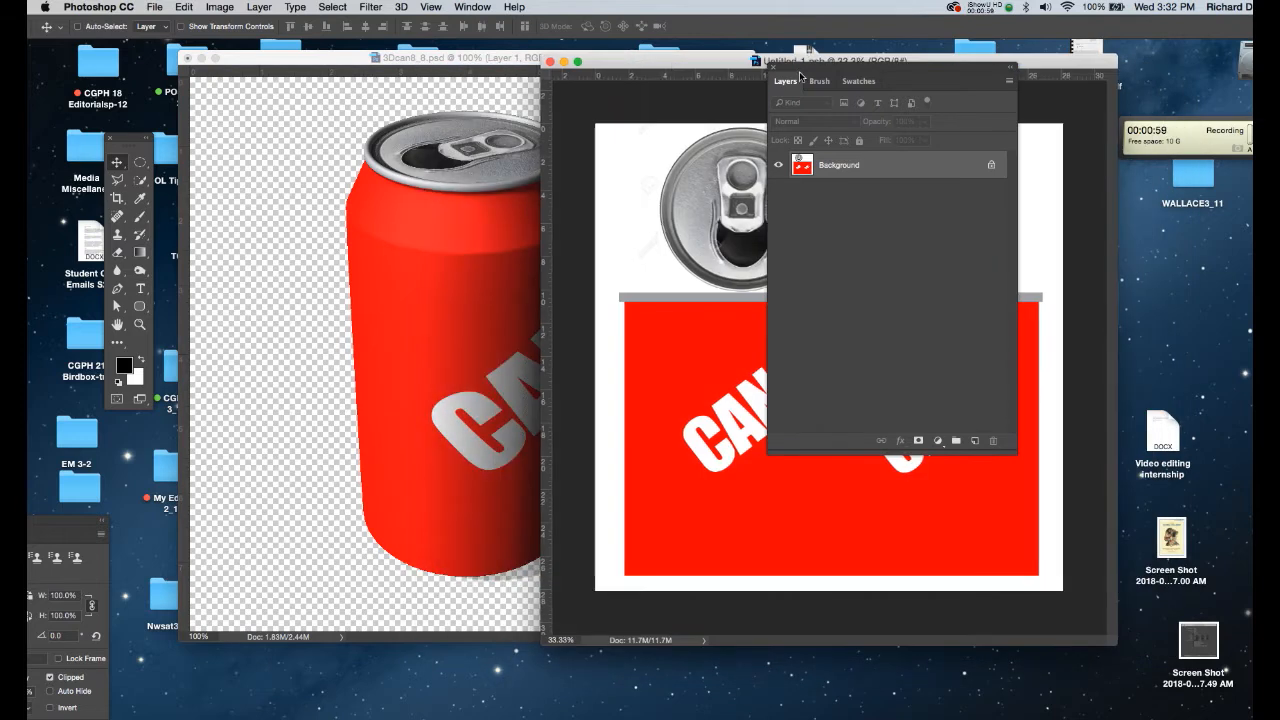
{"action": "left_click_drag", "start_coordinate": [787, 80], "coordinate": [857, 216]}
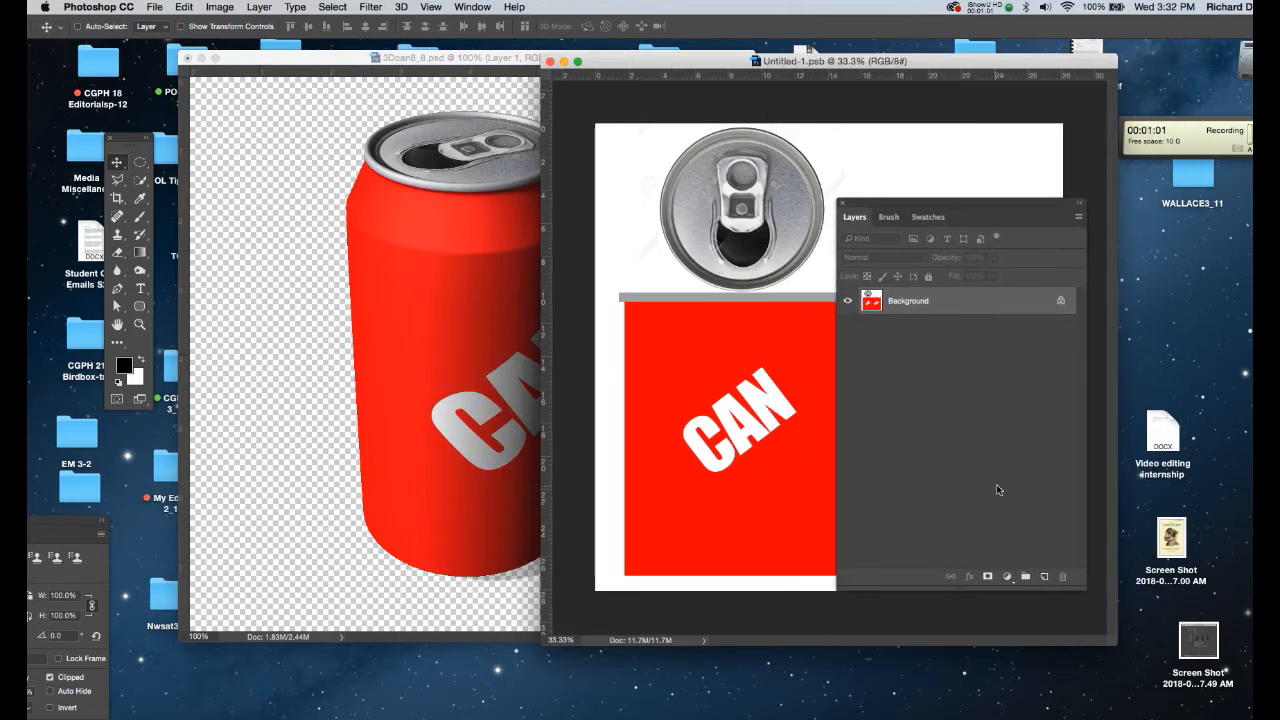
{"action": "left_click_drag", "start_coordinate": [1086, 589], "coordinate": [1049, 375]}
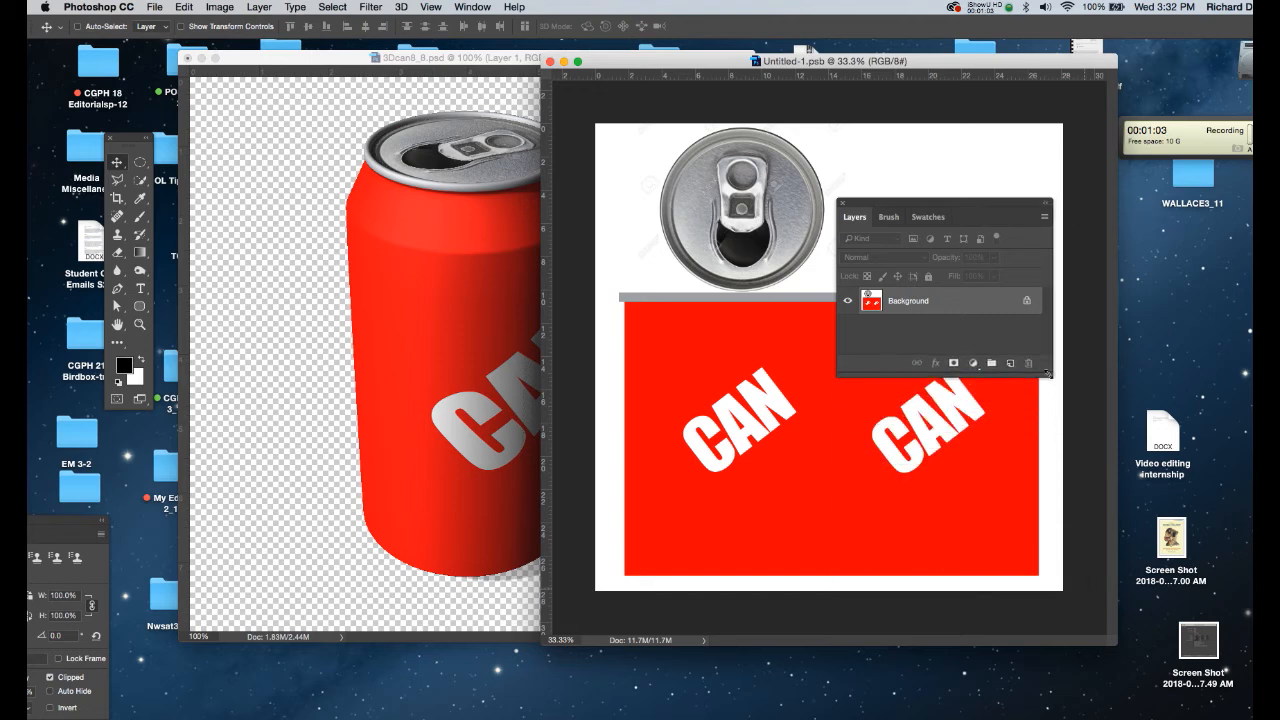
{"action": "left_click_drag", "start_coordinate": [923, 212], "coordinate": [989, 425]}
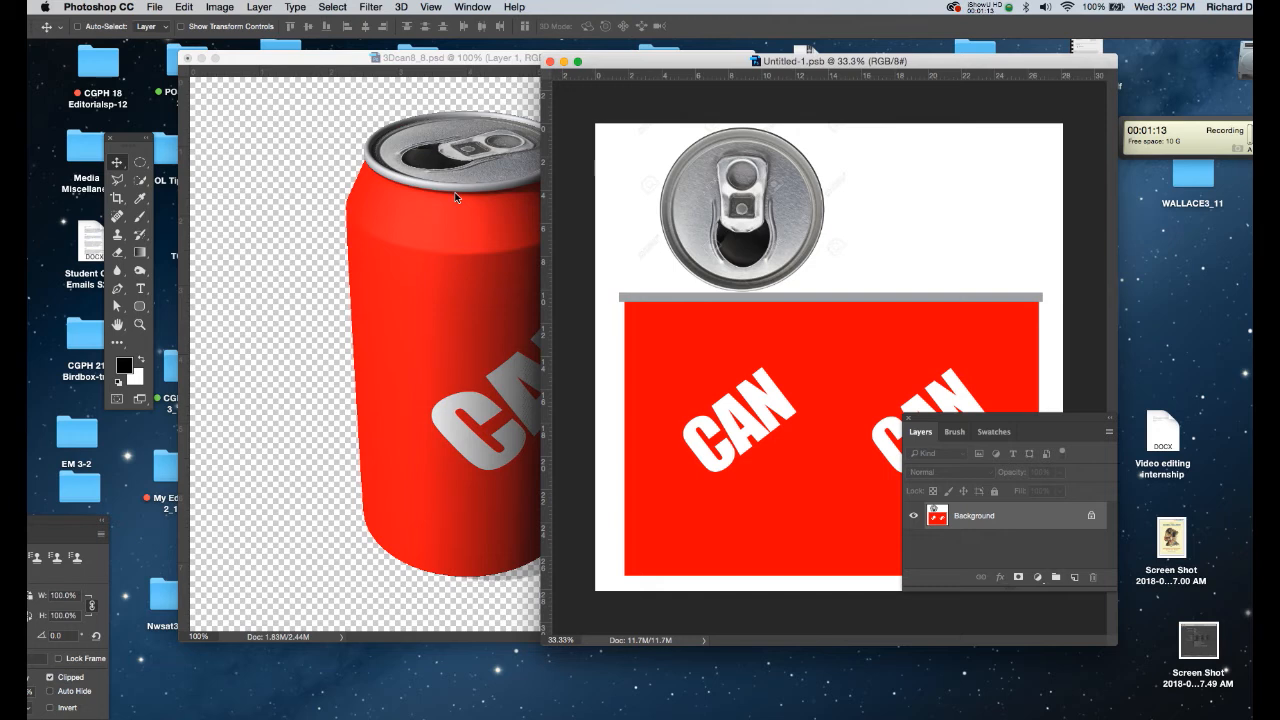
{"action": "left_click_drag", "start_coordinate": [645, 66], "coordinate": [638, 62]}
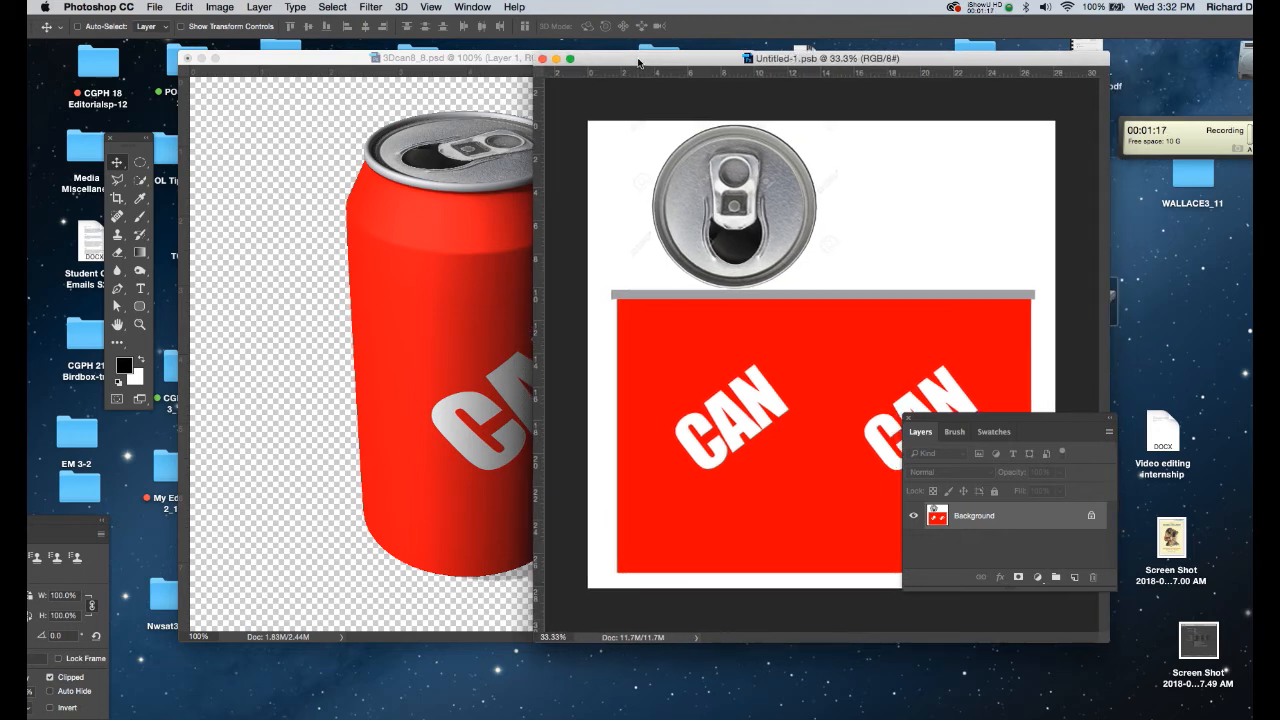
Save the flat can texture as a separate file named mylabel.psb.
{"action": "left_click", "coordinate": [158, 8]}
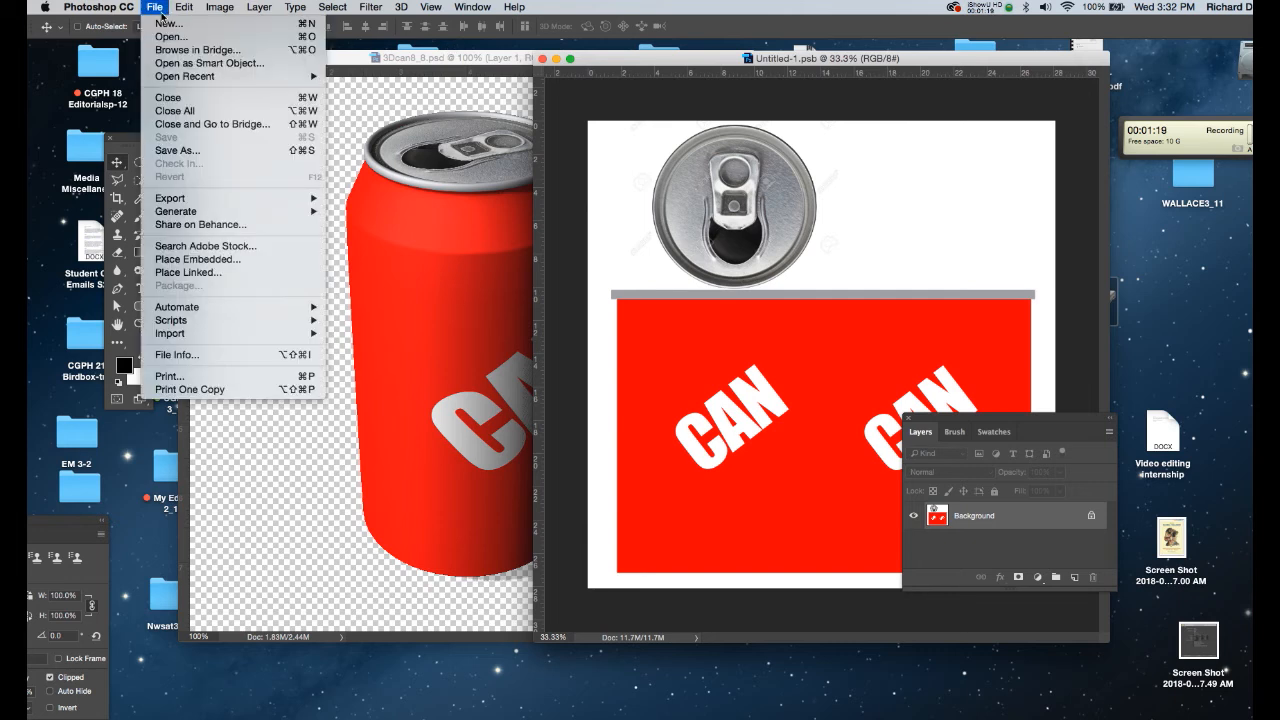
{"action": "left_click", "coordinate": [176, 150]}
{"action": "type", "text": "mylabe"}
{"action": "type", "text": "l.psb"}
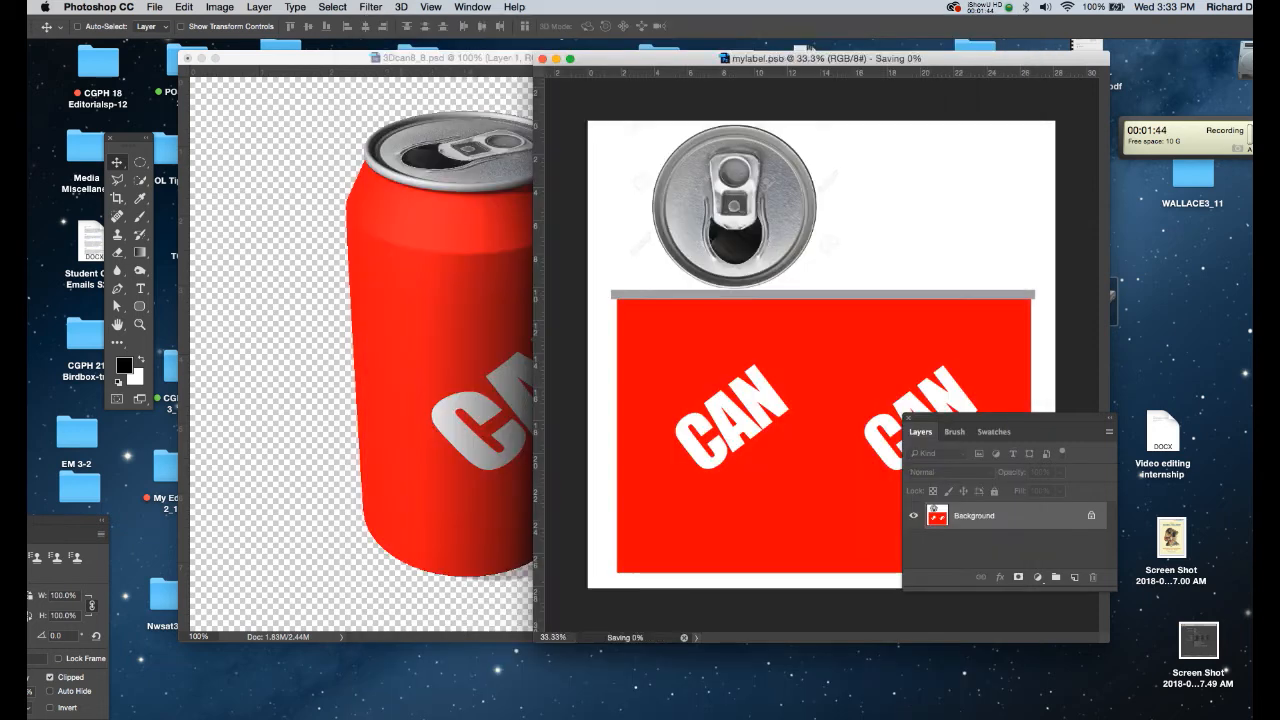
{"action": "left_click", "coordinate": [977, 712]}
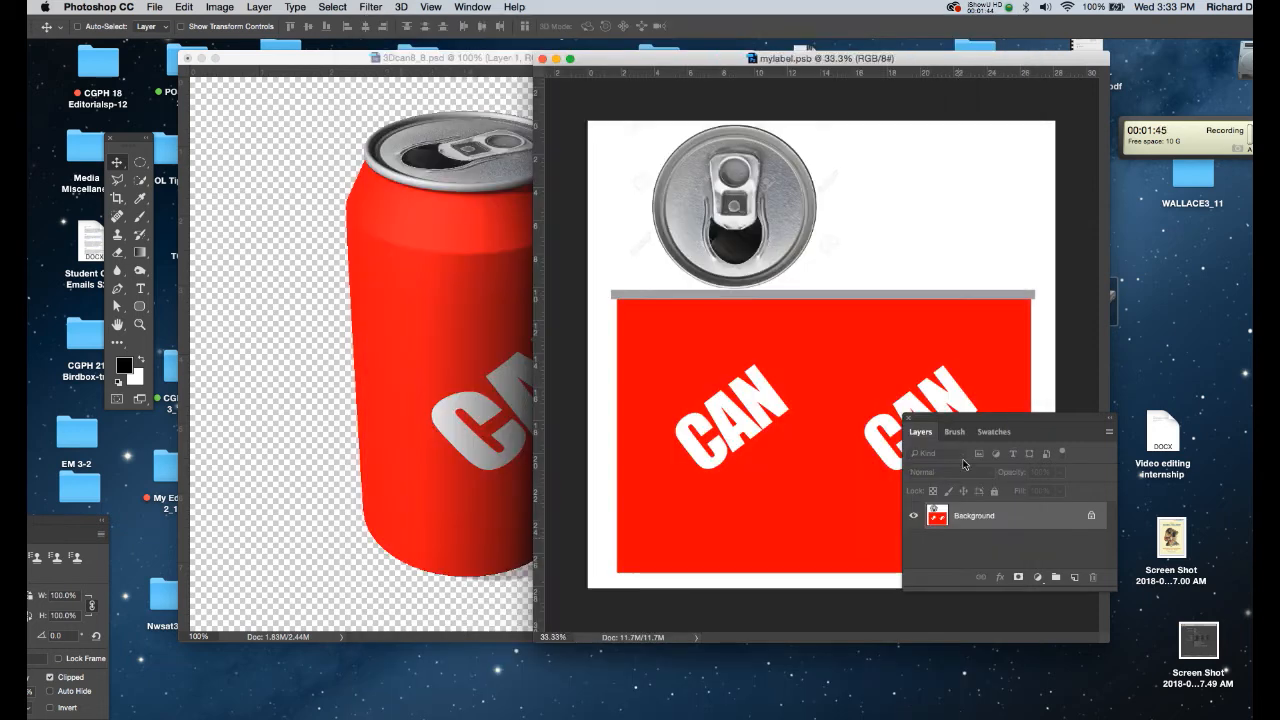
Close the 3Dcan8_8.psd document and reposition the mylabel.psb window in the middle of the workspace.
{"action": "left_click", "coordinate": [451, 60]}
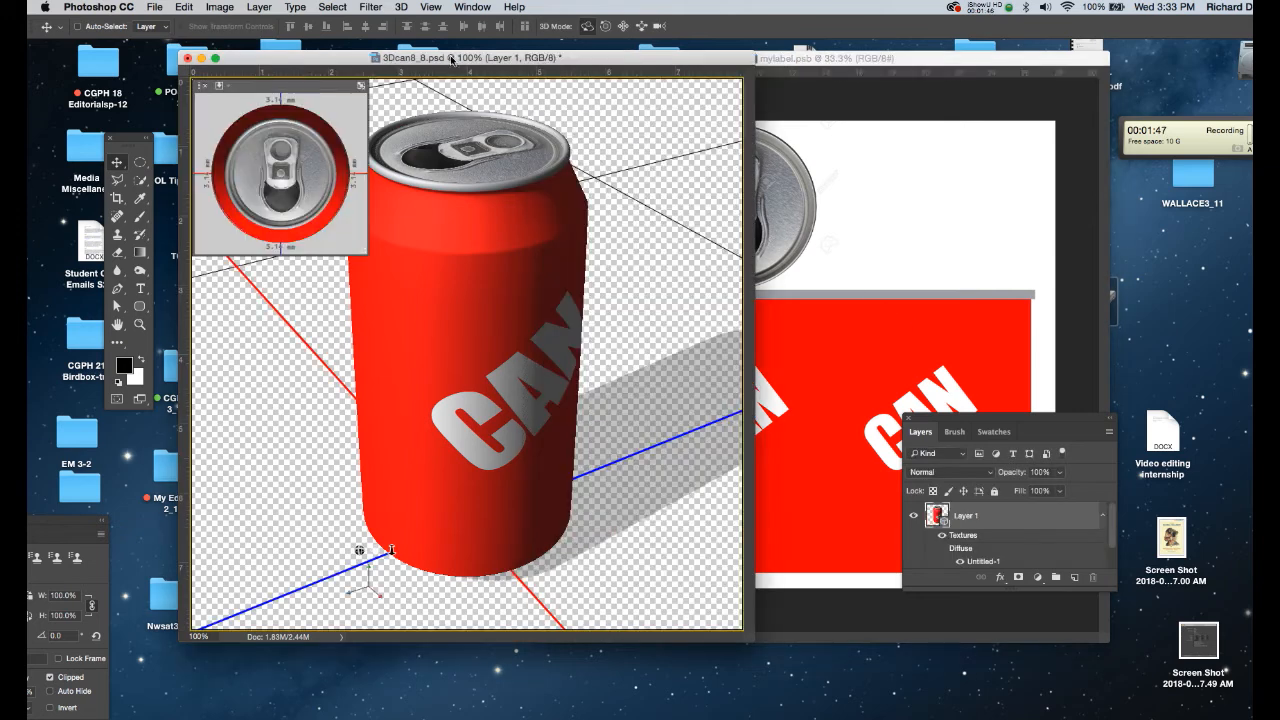
{"action": "left_click_drag", "start_coordinate": [318, 62], "coordinate": [400, 67]}
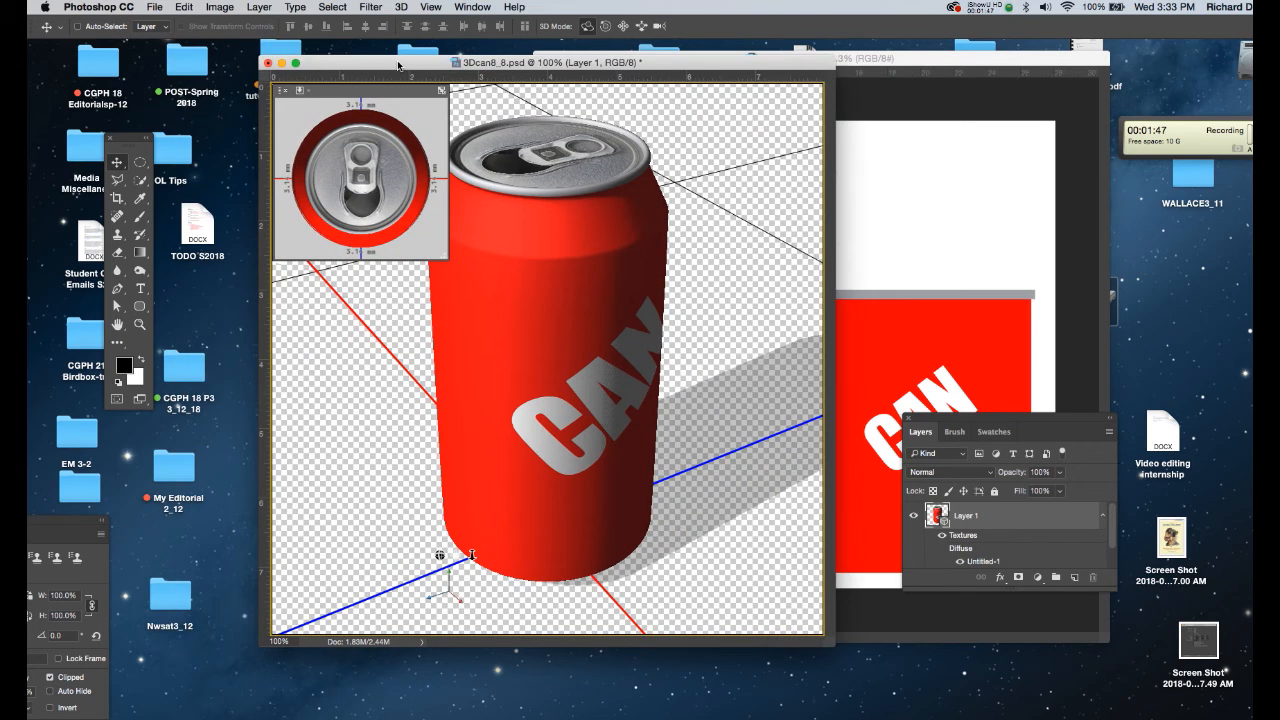
{"action": "left_click", "coordinate": [268, 64]}
{"action": "left_click", "coordinate": [637, 261]}
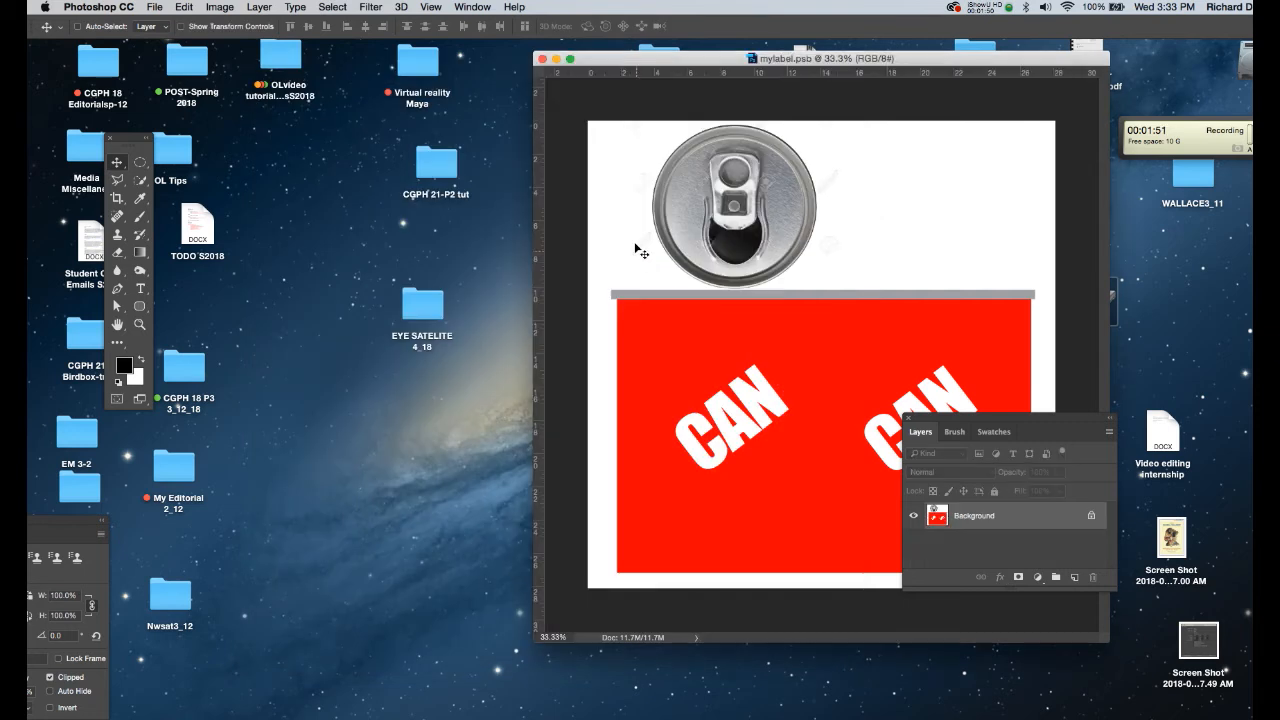
{"action": "left_click_drag", "start_coordinate": [688, 60], "coordinate": [434, 62]}
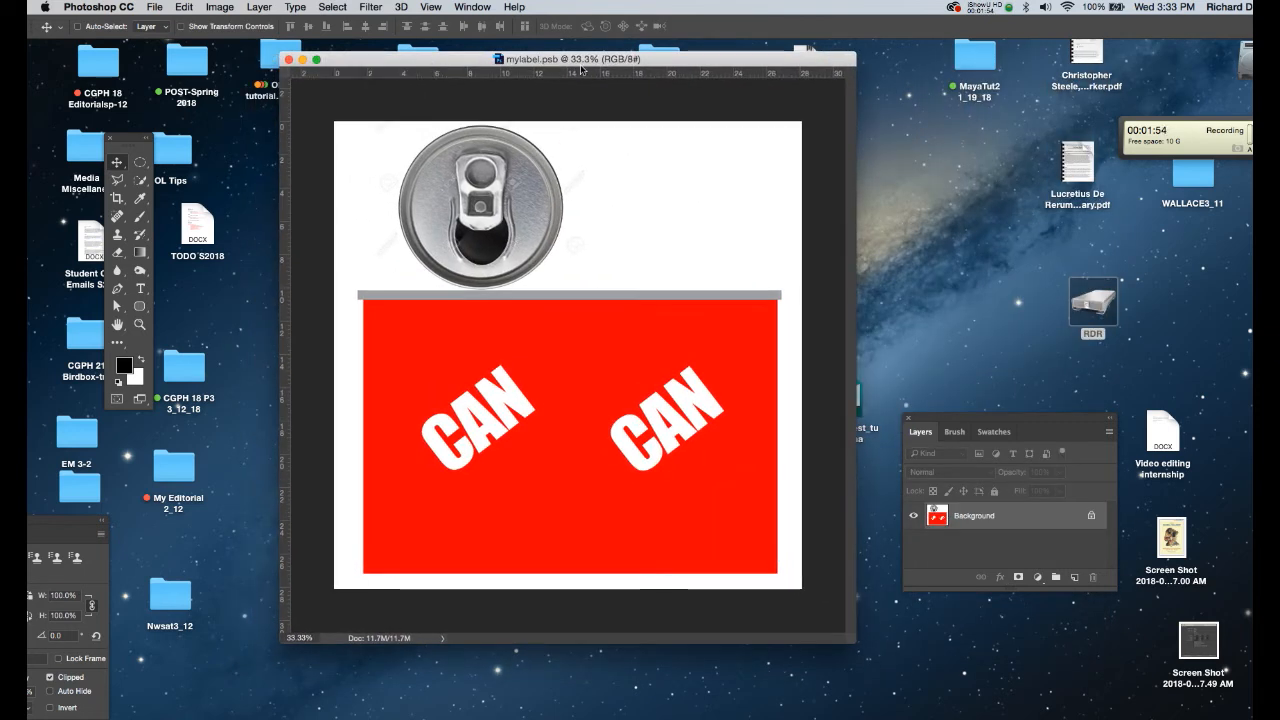
{"action": "left_click_drag", "start_coordinate": [581, 62], "coordinate": [606, 60]}
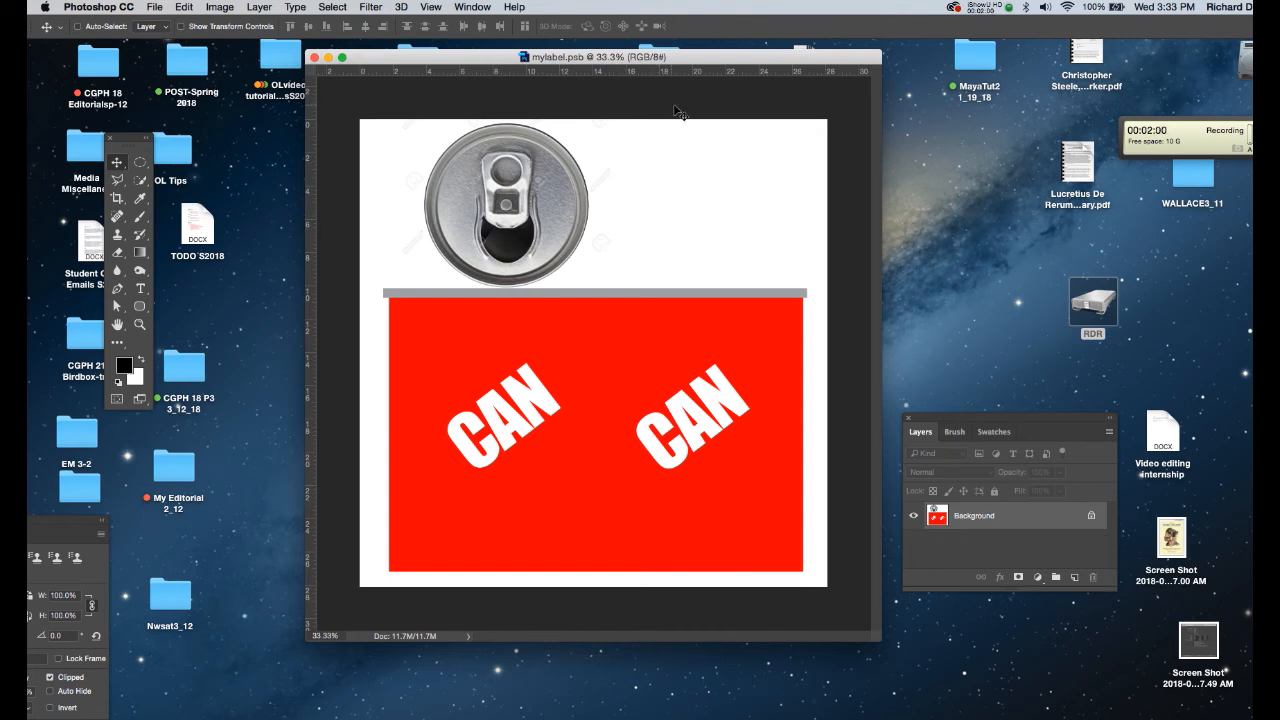
{"action": "left_click_drag", "start_coordinate": [692, 60], "coordinate": [633, 60]}
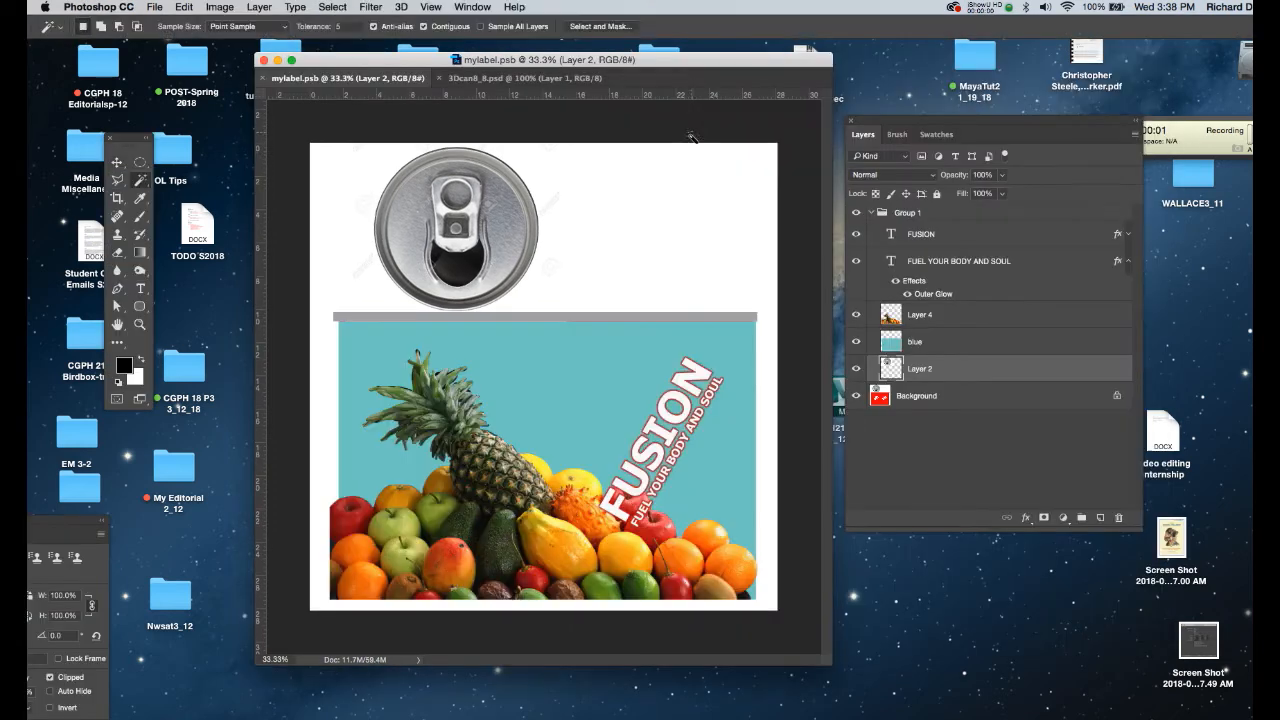
Group all layers from Layer 2 up to FUSION in mylabel.psb and name the new group label.
{"action": "key", "text": "v"}
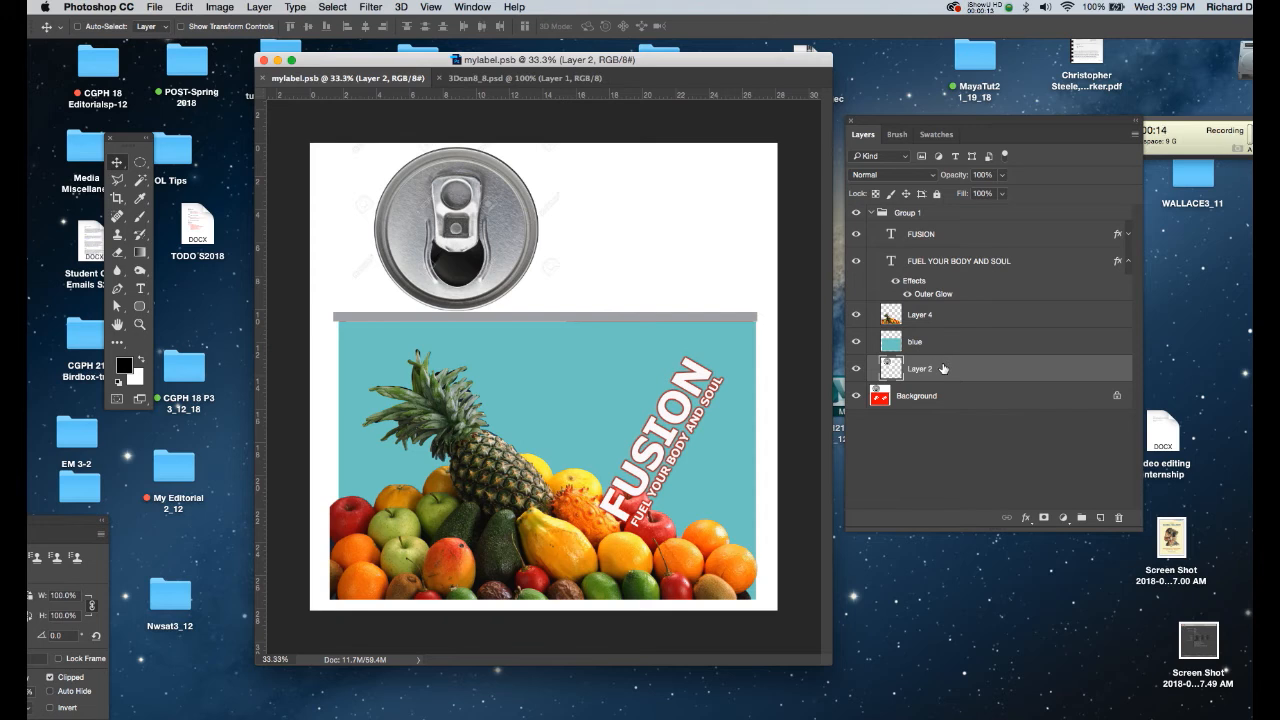
{"action": "left_click", "coordinate": [947, 236], "text": "shift"}
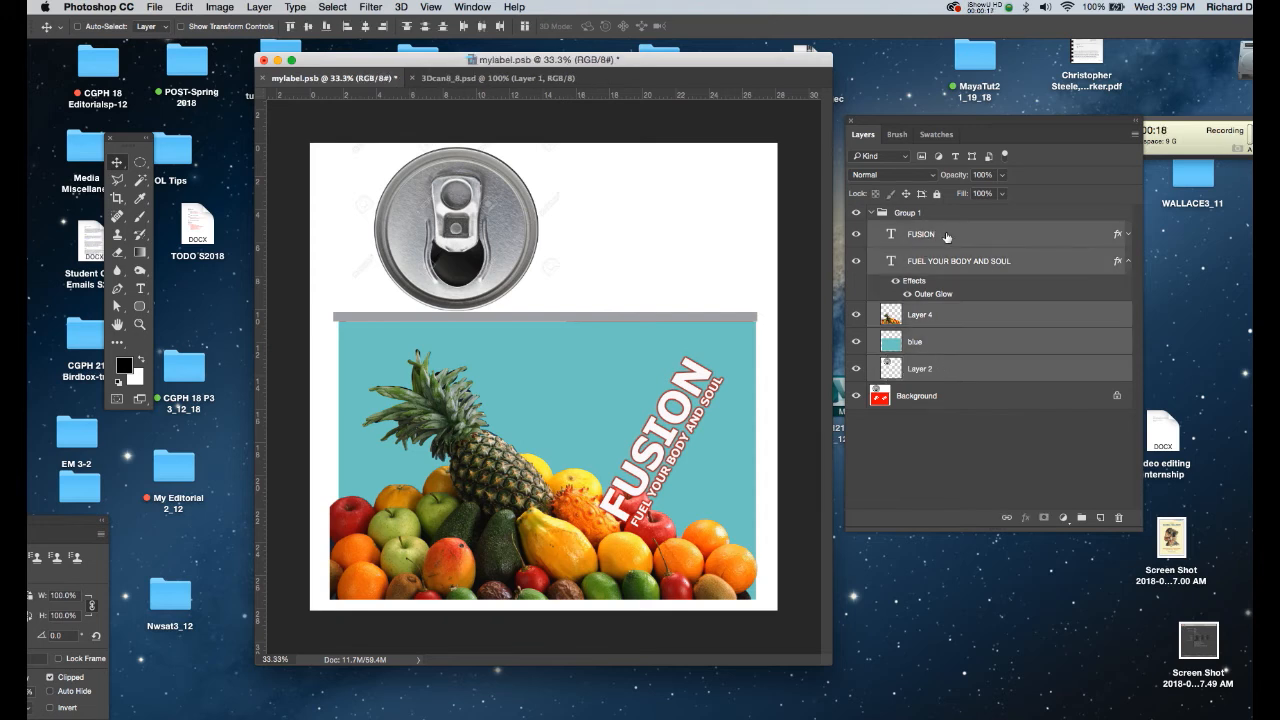
{"action": "left_click", "coordinate": [1081, 518]}
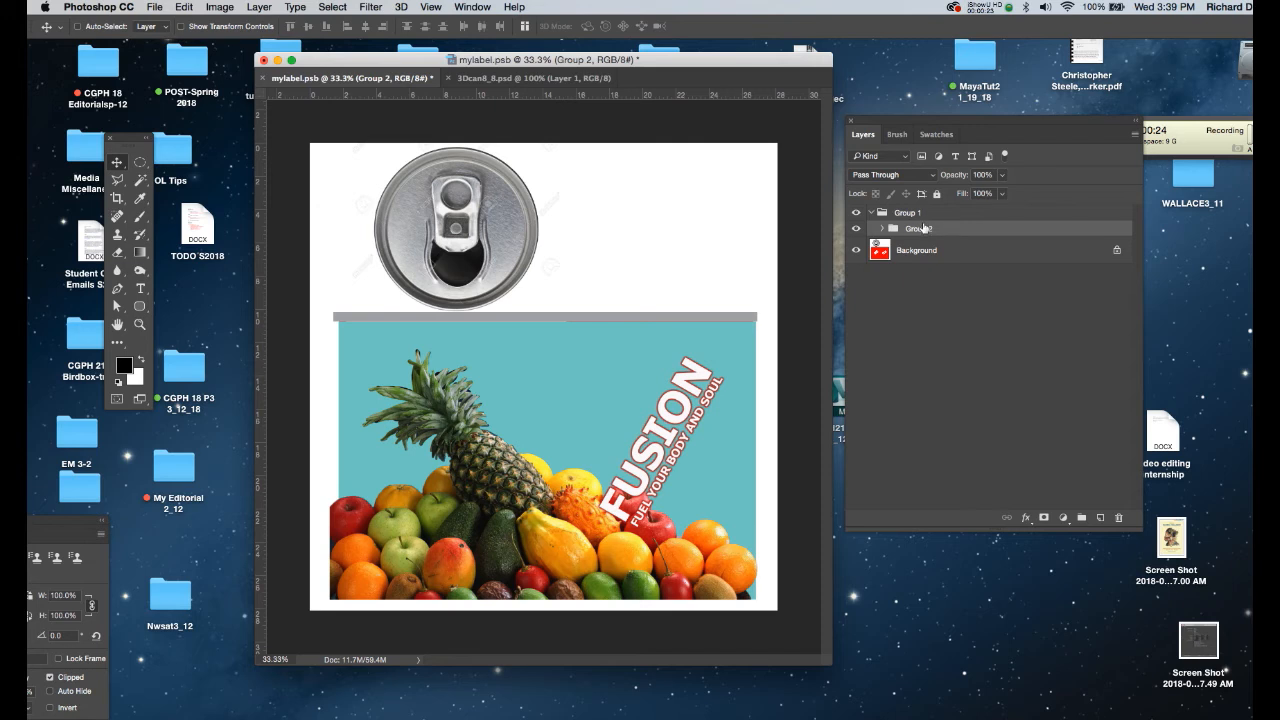
{"action": "key", "text": "Return"}
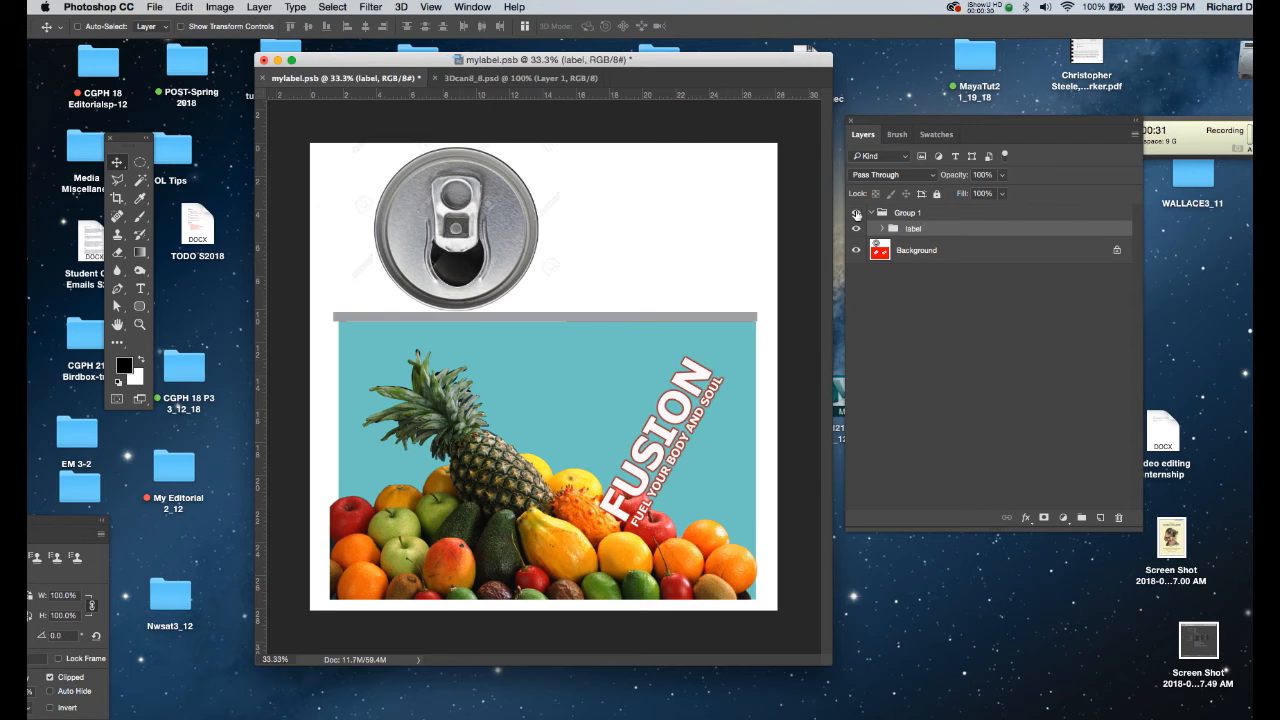
Float 3Dcan8_8.psd in its own window, clear its selection, and open its Untitled-1 diffuse texture.
{"action": "left_click", "coordinate": [475, 79]}
{"action": "left_click_drag", "start_coordinate": [475, 80], "coordinate": [234, 108]}
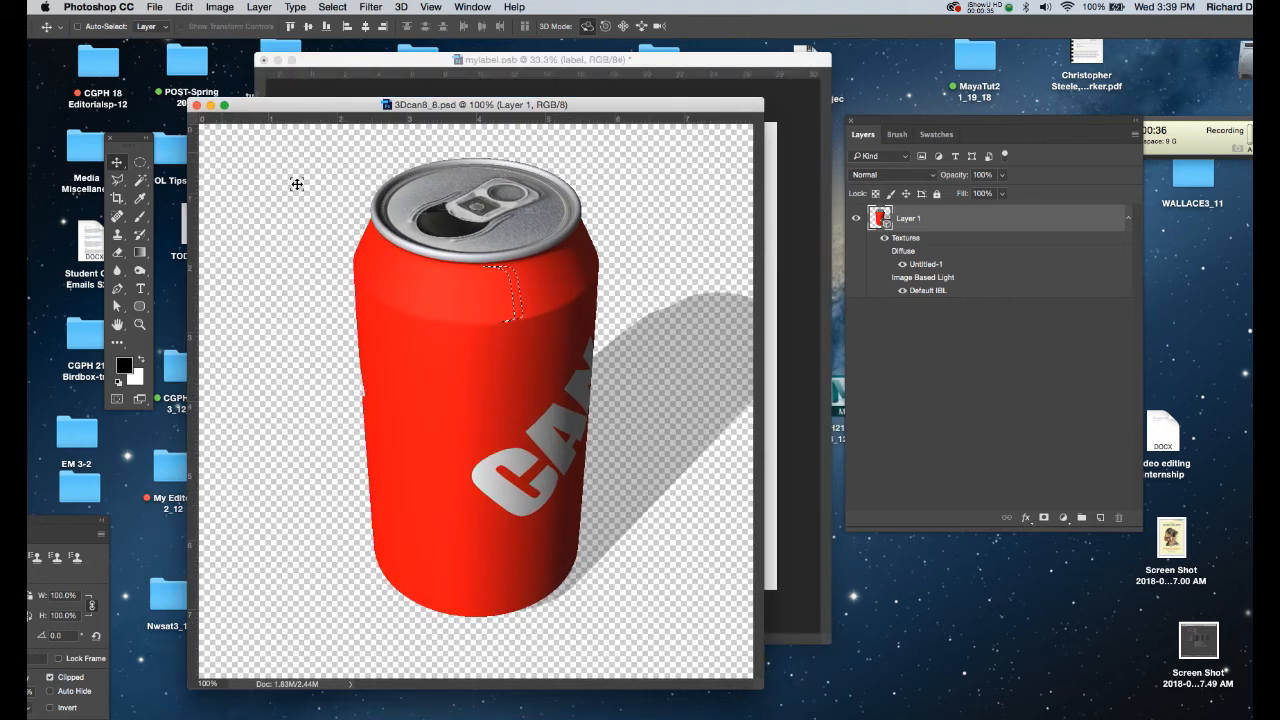
{"action": "key", "text": "super+d"}
{"action": "double_click", "coordinate": [926, 266]}
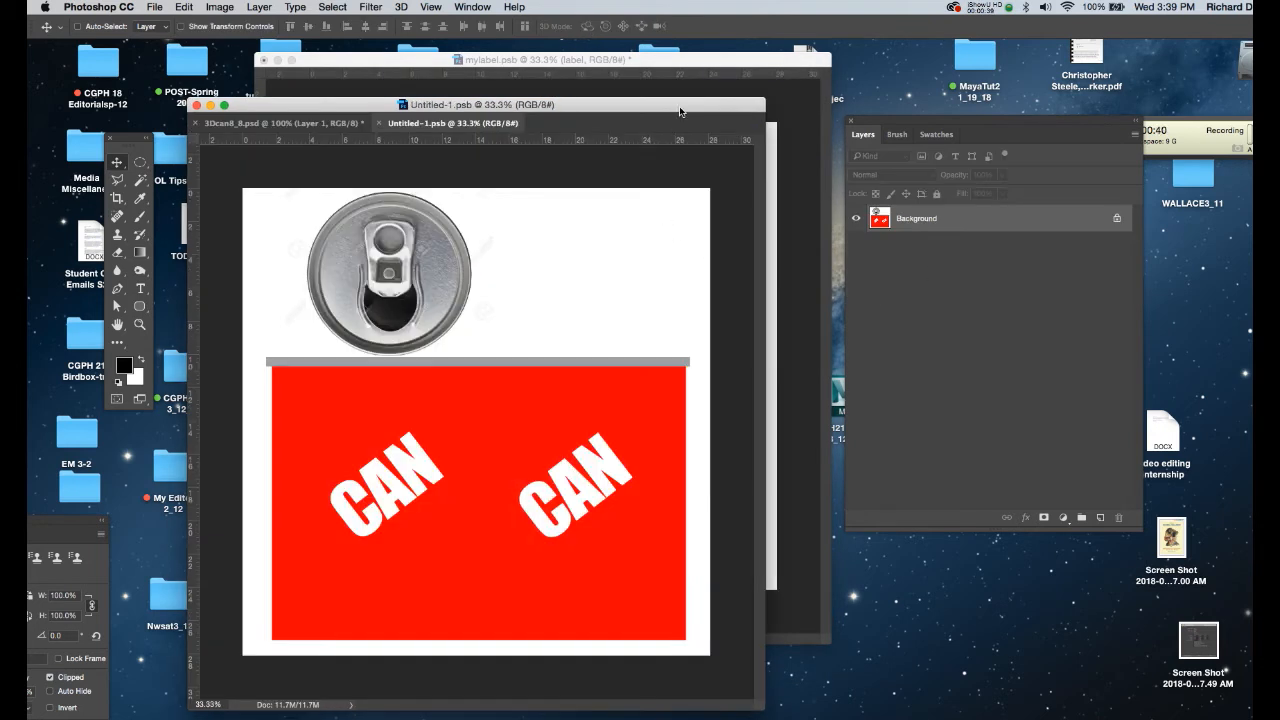
{"action": "left_click_drag", "start_coordinate": [680, 108], "coordinate": [621, 103]}
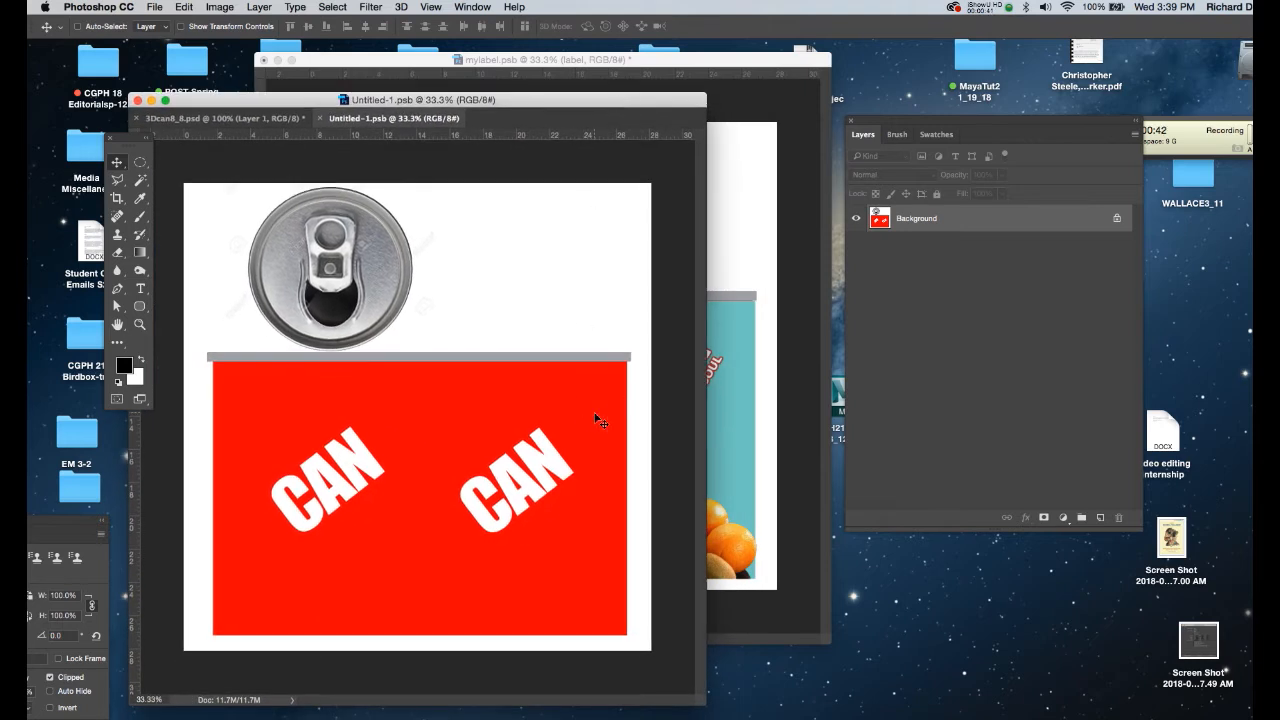
Place the mylabel.psb window beside the texture and copy its label group into Untitled-1.psb.
{"action": "left_click", "coordinate": [740, 306]}
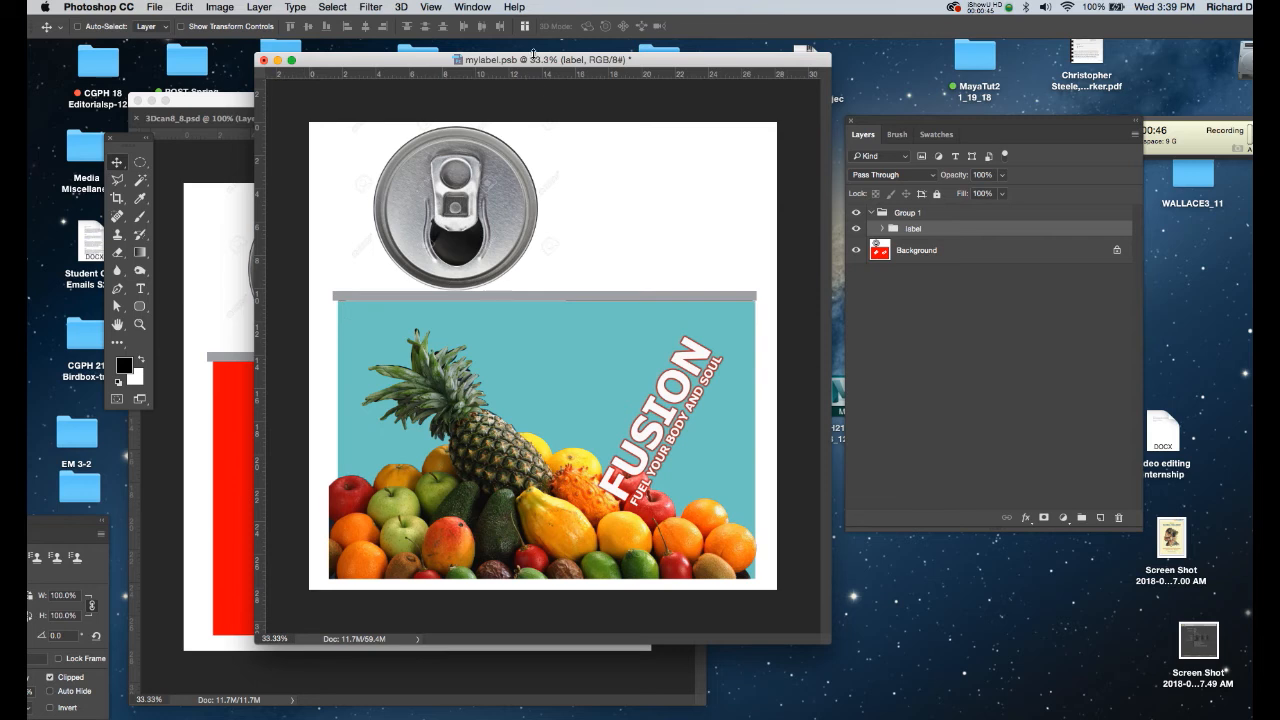
{"action": "left_click_drag", "start_coordinate": [522, 63], "coordinate": [773, 80]}
{"action": "left_click", "coordinate": [856, 230]}
{"action": "left_click", "coordinate": [856, 230]}
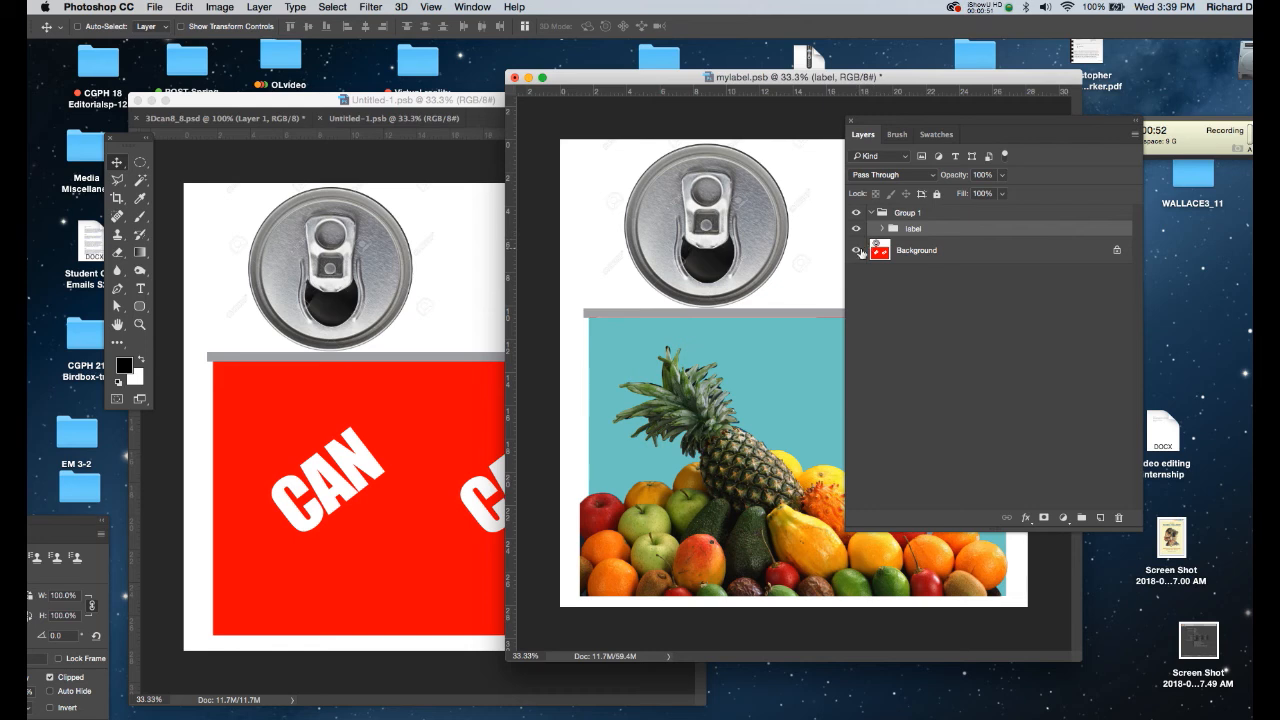
{"action": "left_click_drag", "start_coordinate": [893, 229], "coordinate": [391, 430]}
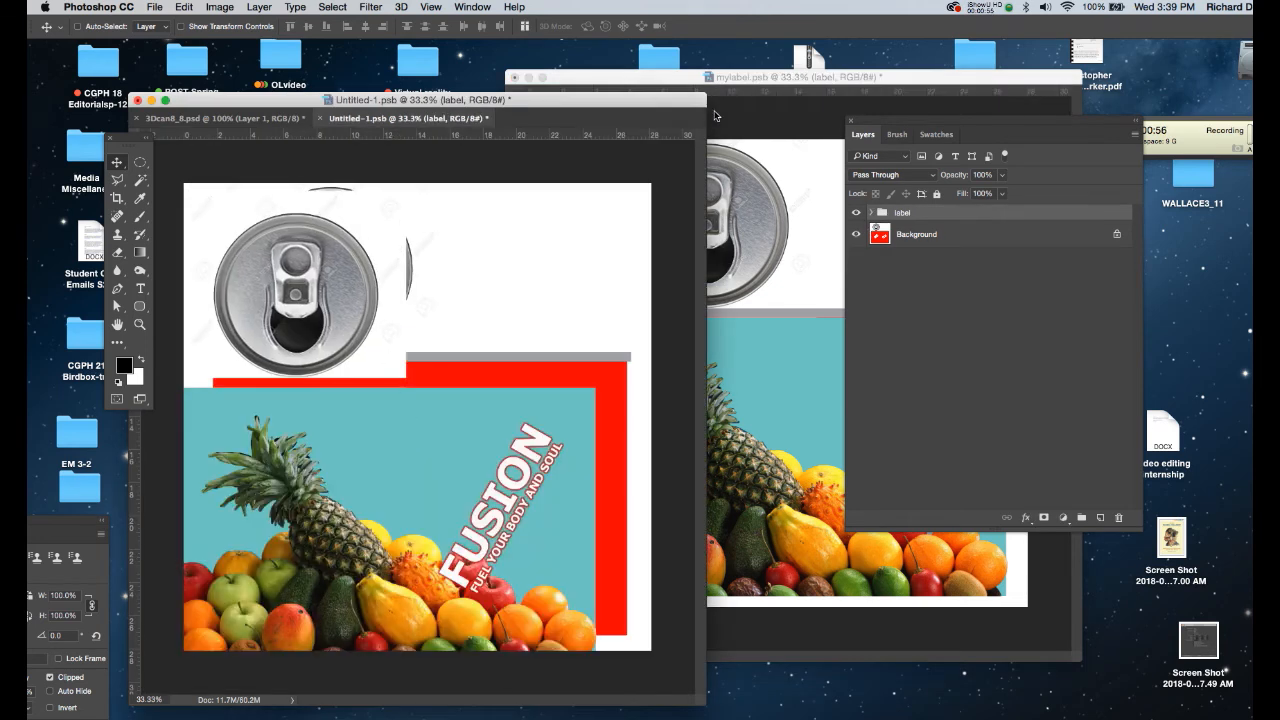
Align the label group over the original can artwork, using 50% opacity as a guide, and restore it to 100%.
{"action": "left_click_drag", "start_coordinate": [576, 104], "coordinate": [685, 66]}
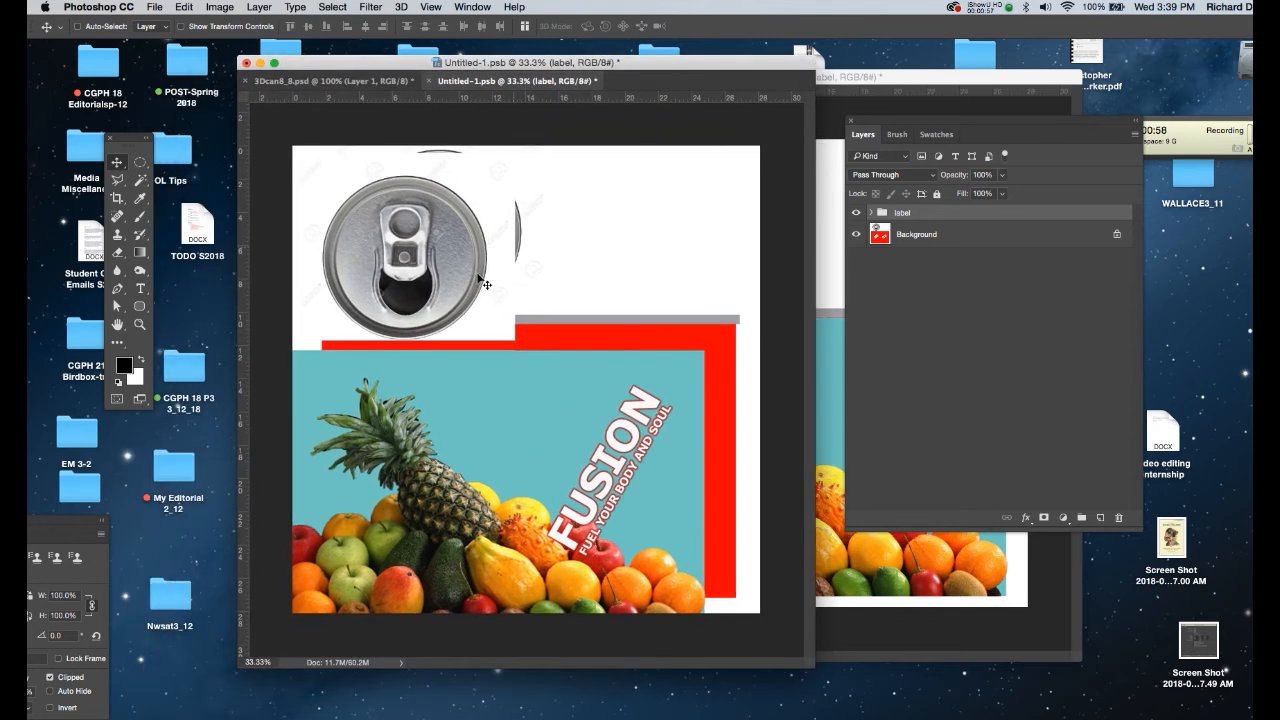
{"action": "left_click_drag", "start_coordinate": [490, 281], "coordinate": [509, 255]}
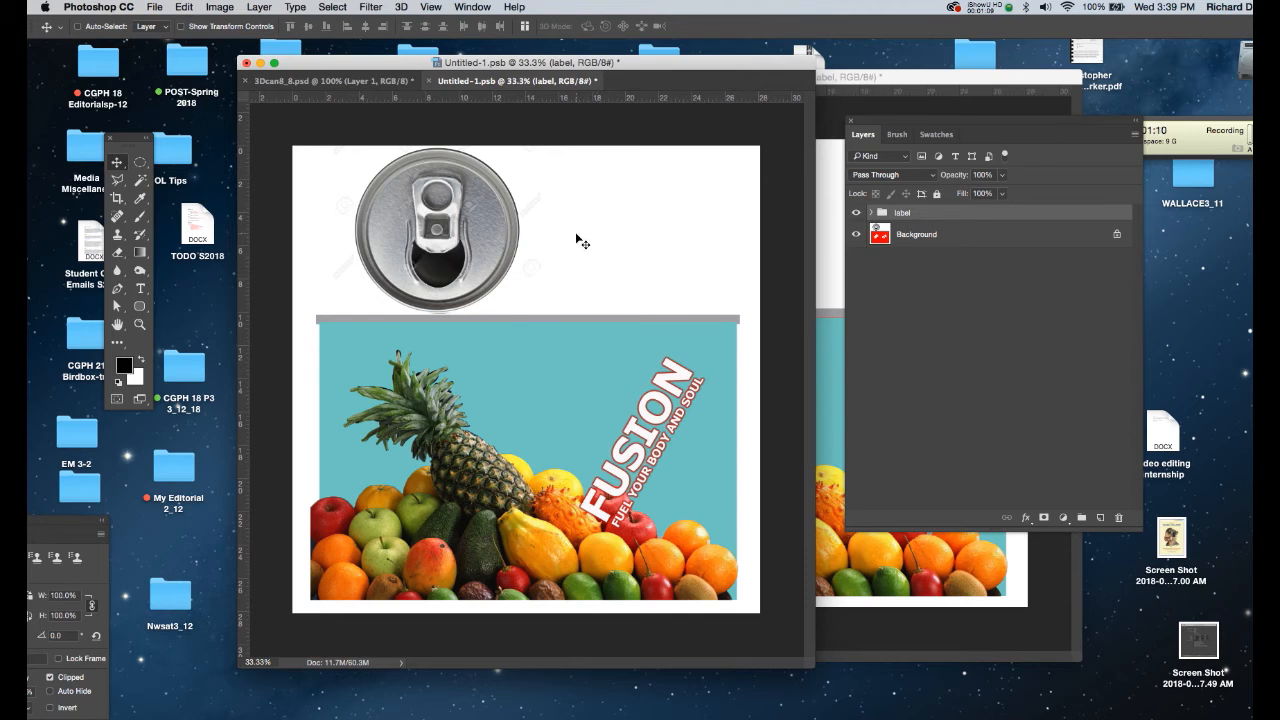
{"action": "key", "text": "5"}
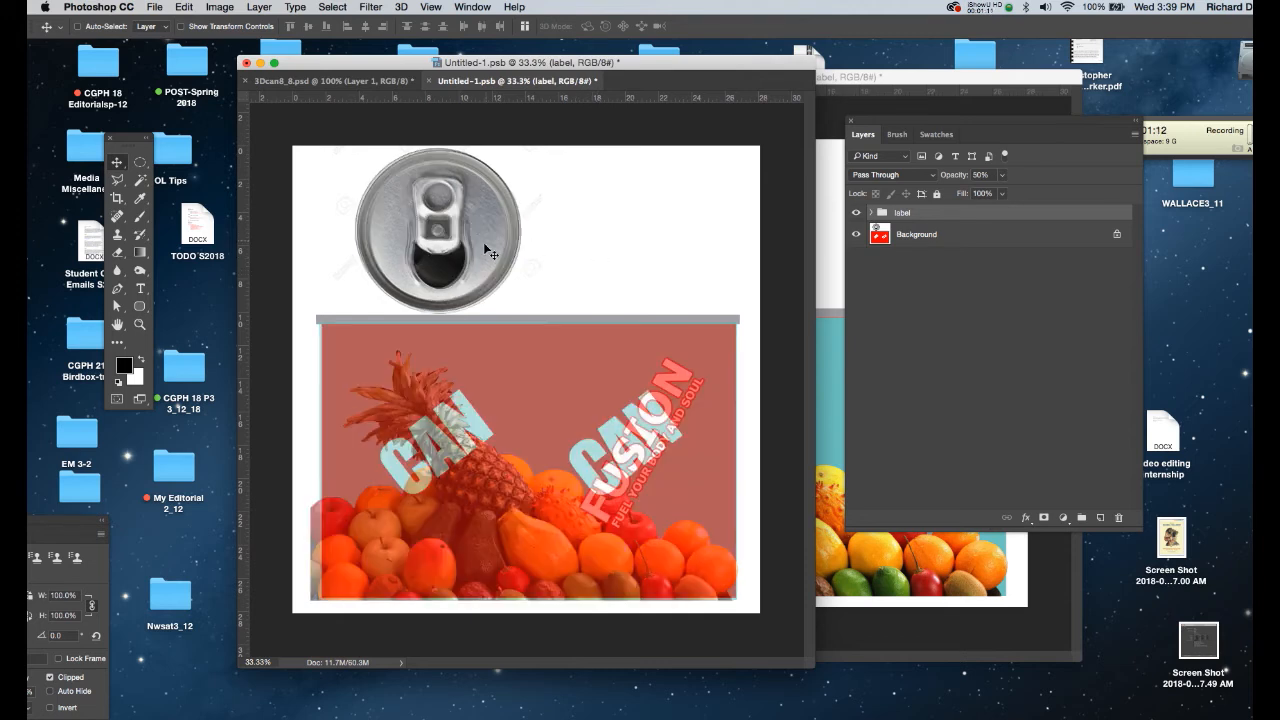
{"action": "left_click_drag", "start_coordinate": [477, 250], "coordinate": [484, 248]}
{"action": "key", "text": "0"}
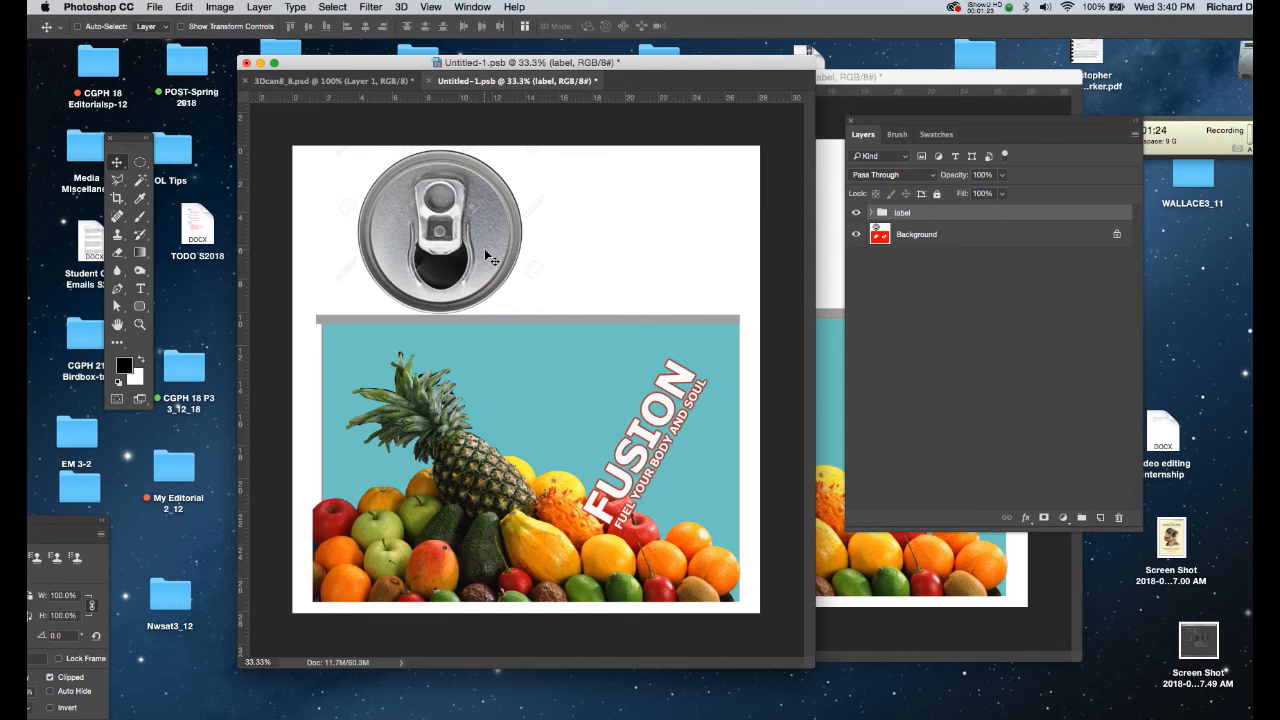
Save the Untitled-1.psb texture with Maximize Compatibility on, and separate its window to bring the updated 3D can into view.
{"action": "key", "text": "super"}
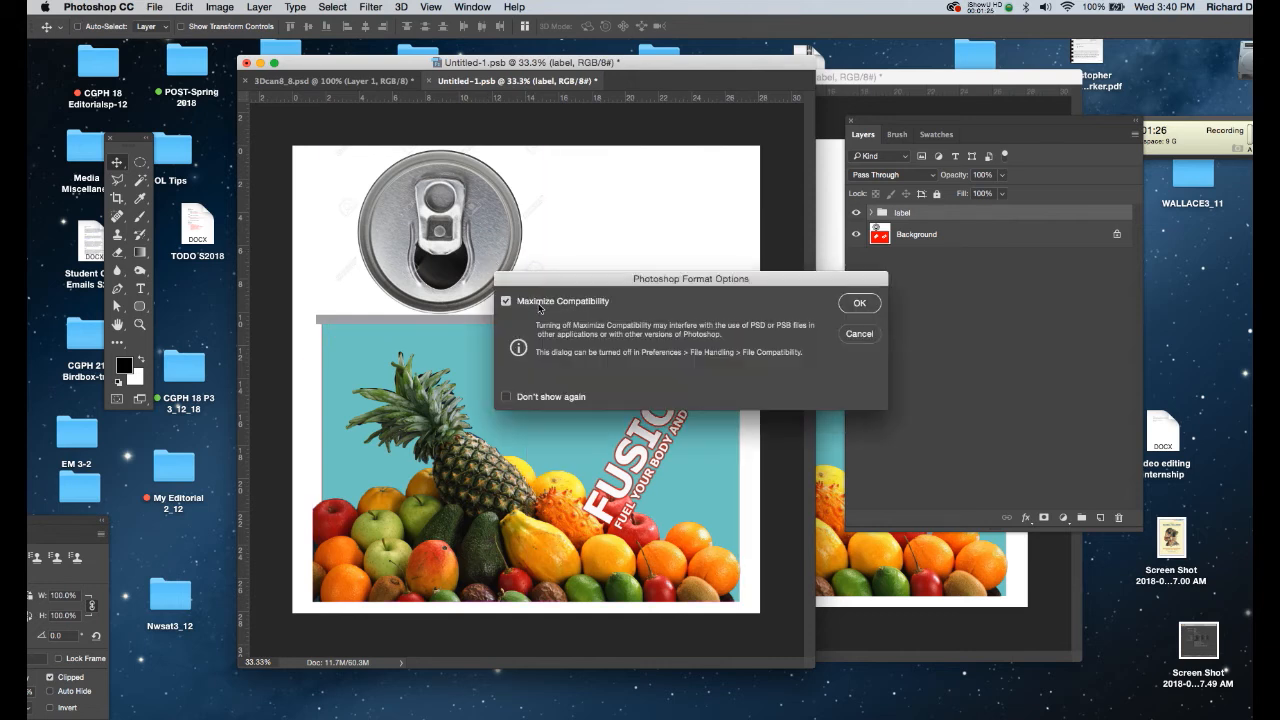
{"action": "left_click", "coordinate": [860, 304]}
{"action": "left_click_drag", "start_coordinate": [525, 81], "coordinate": [649, 99]}
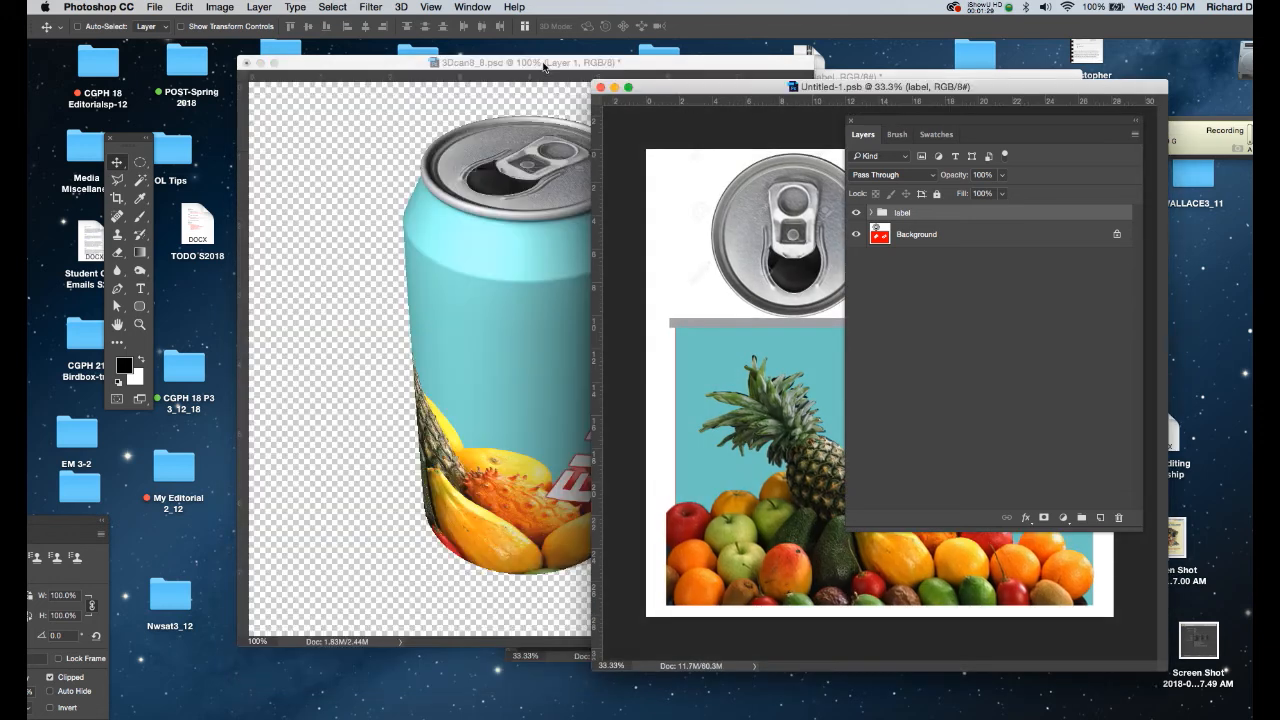
{"action": "left_click_drag", "start_coordinate": [545, 66], "coordinate": [491, 64]}
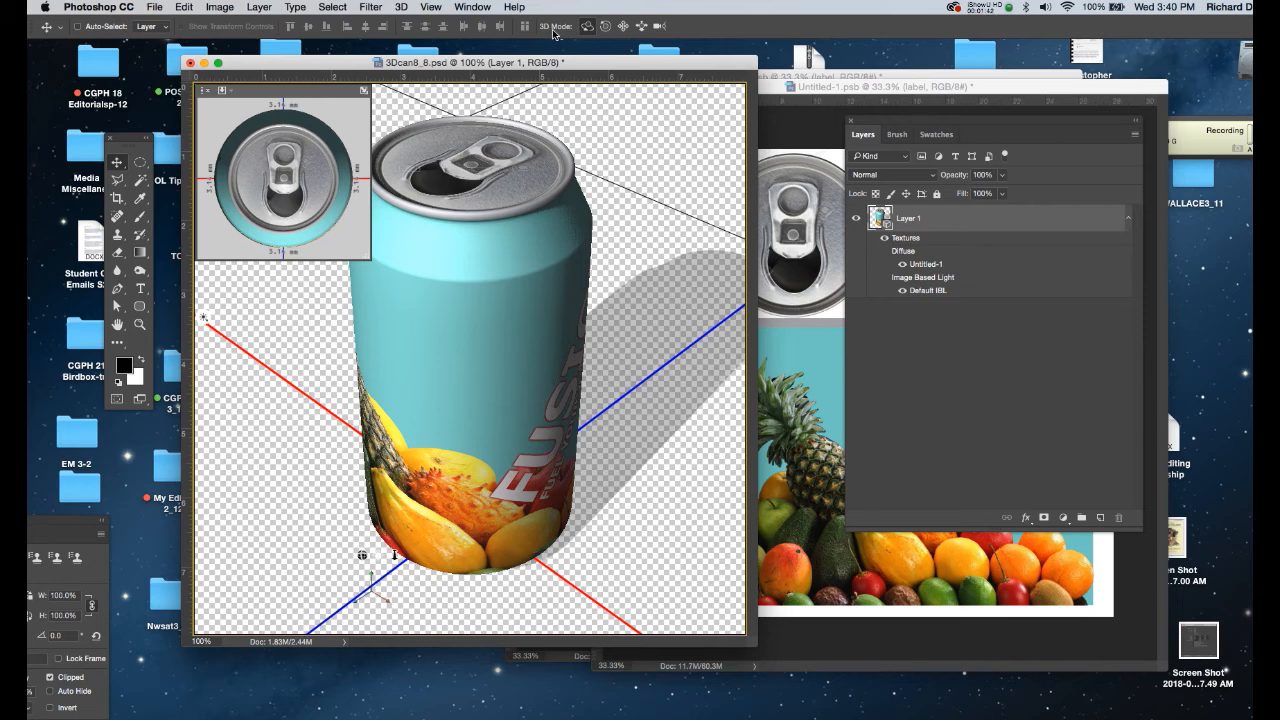
Orbit the 3D can to bring the FUSION lettering to the front and roll it to a tilted angle.
{"action": "left_click_drag", "start_coordinate": [560, 301], "coordinate": [536, 222]}
{"action": "left_click", "coordinate": [605, 26]}
{"action": "left_click_drag", "start_coordinate": [599, 112], "coordinate": [581, 108]}
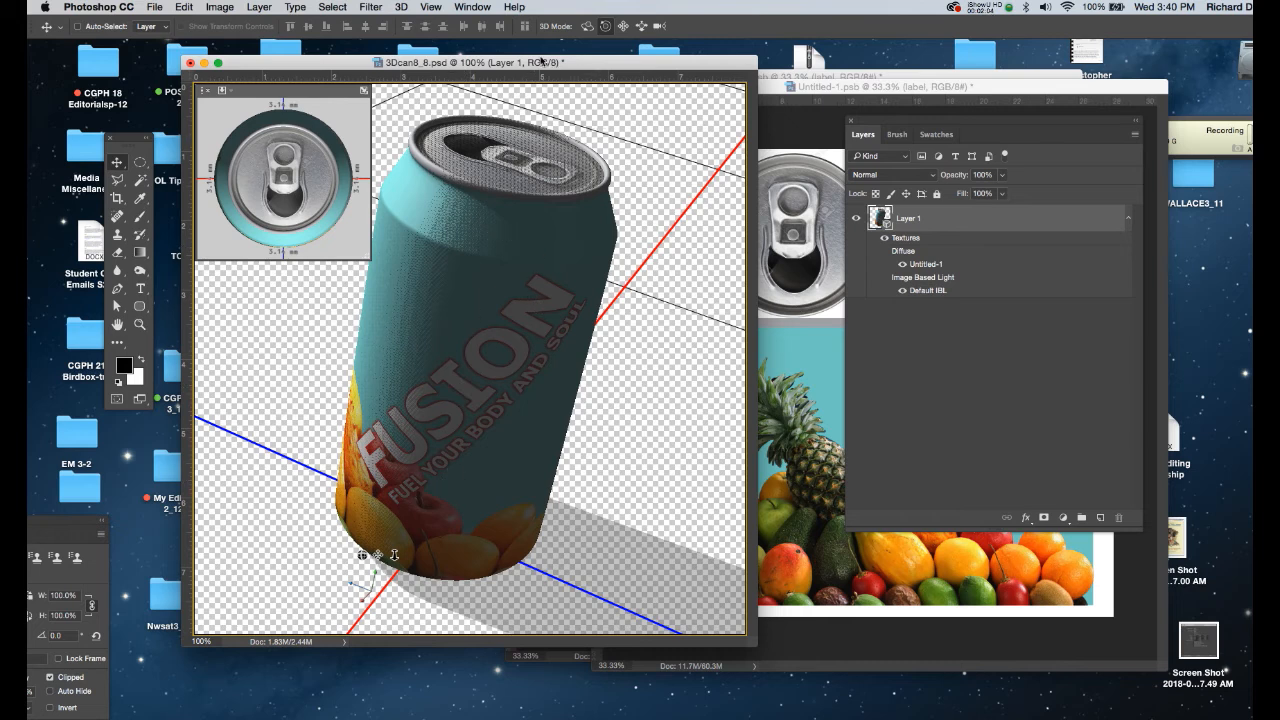
Display the 3D scene list and the Properties settings, and place Properties closer to the can.
{"action": "left_click", "coordinate": [484, 9]}
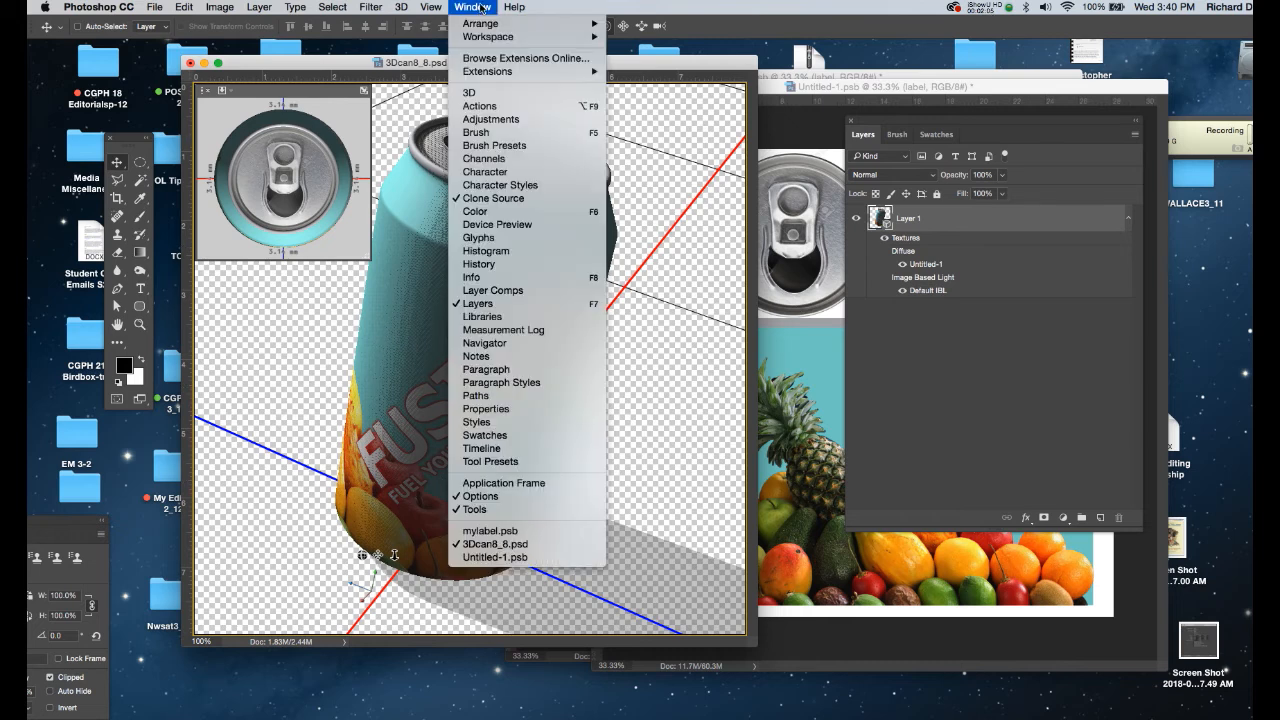
{"action": "left_click", "coordinate": [480, 94]}
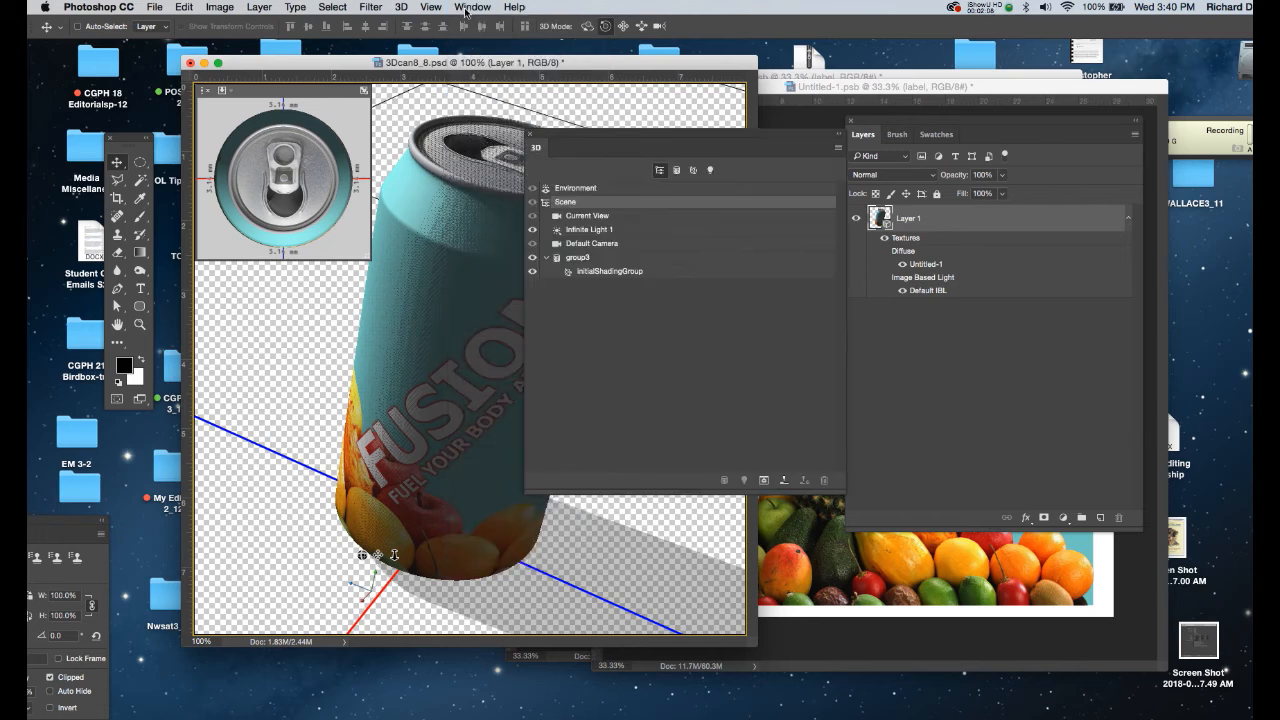
{"action": "left_click", "coordinate": [466, 9]}
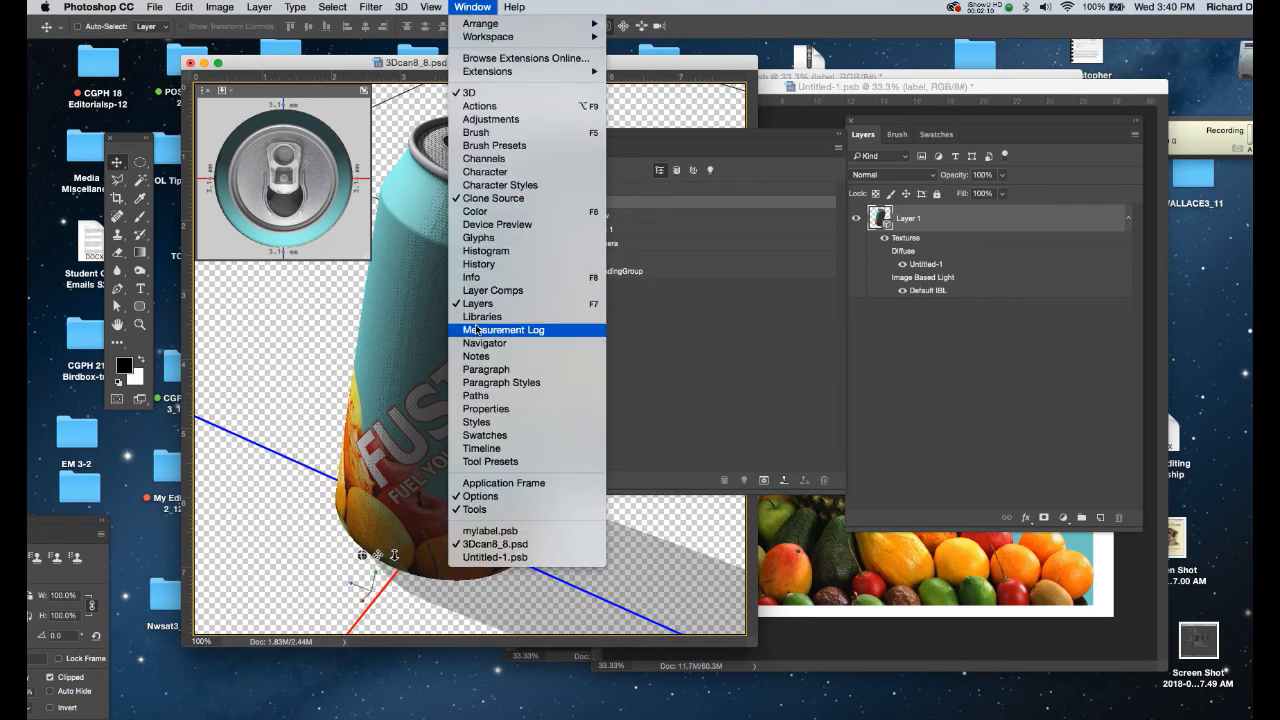
{"action": "left_click", "coordinate": [481, 410]}
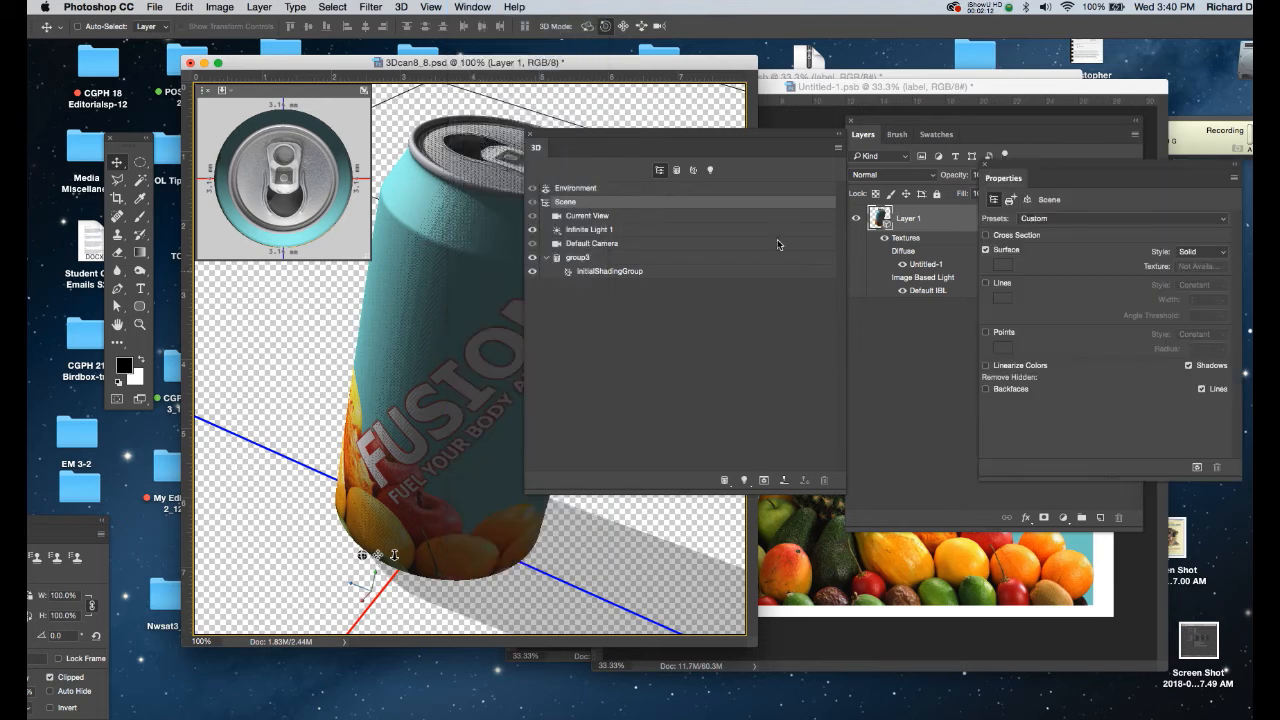
{"action": "left_click_drag", "start_coordinate": [1024, 175], "coordinate": [792, 258]}
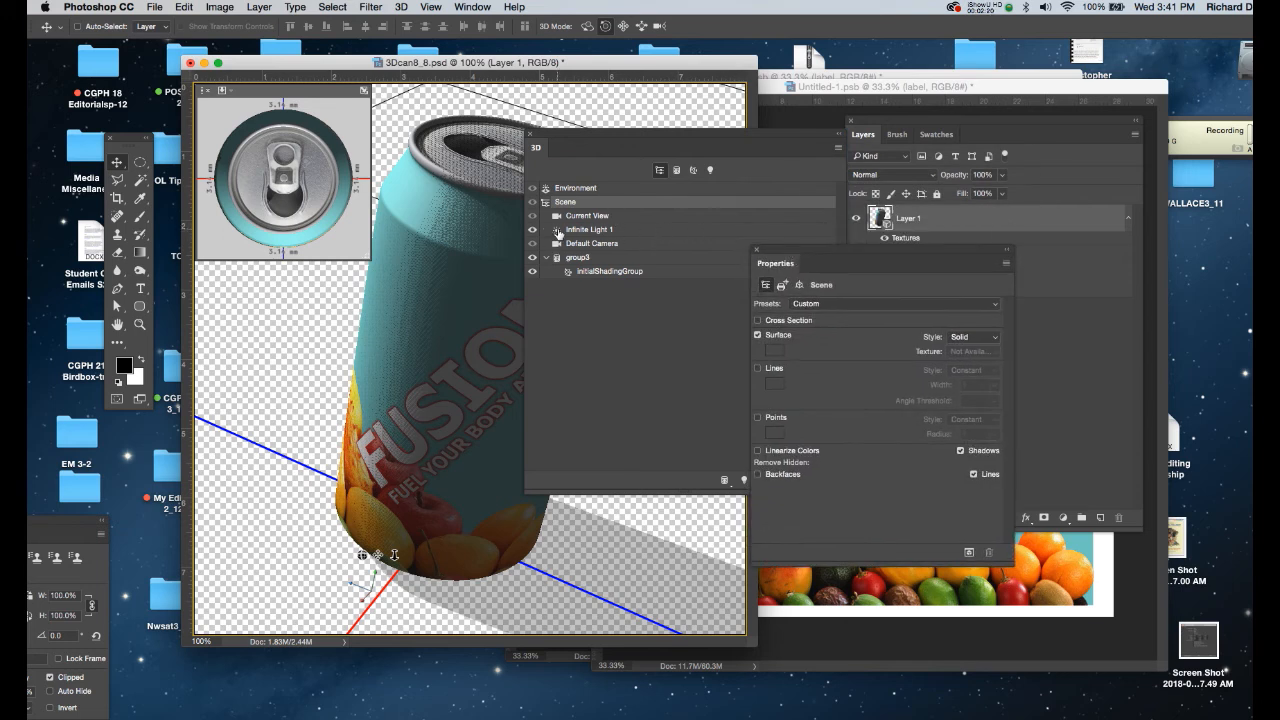
Align Infinite Light 1 with the current view so it lights the front of the can, and uncover the whole can.
{"action": "left_click", "coordinate": [589, 231]}
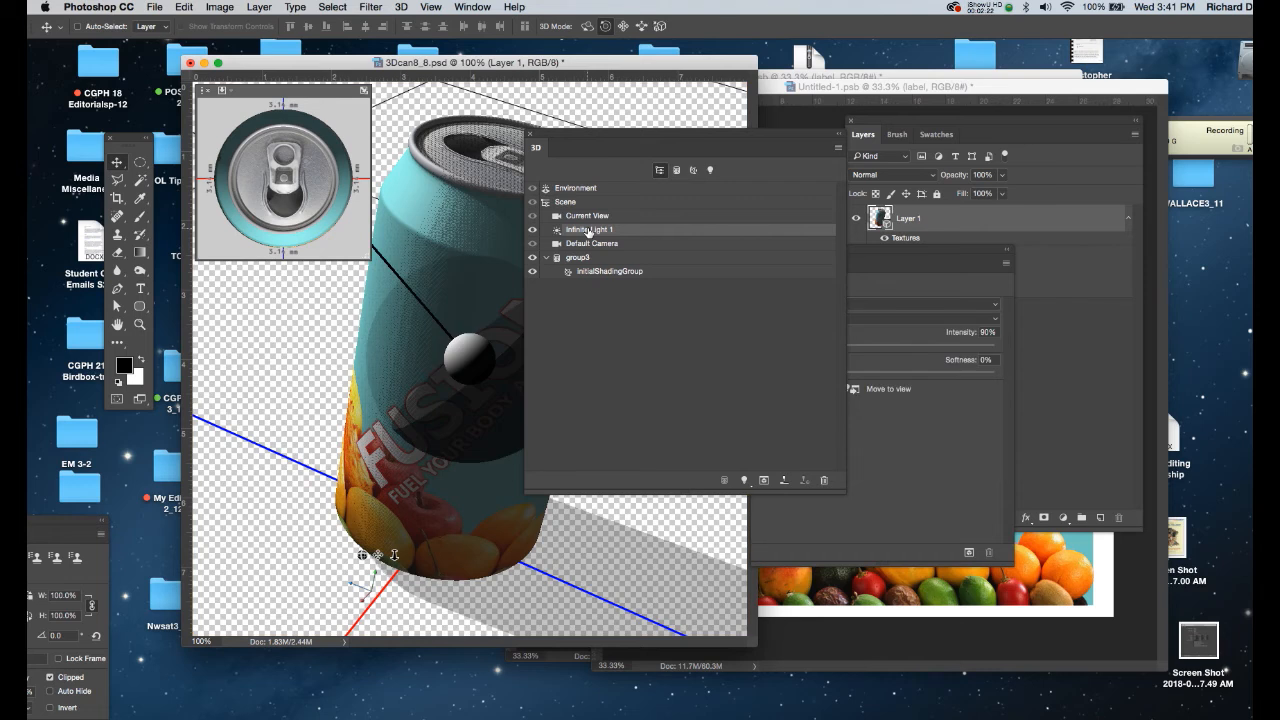
{"action": "left_click", "coordinate": [979, 257]}
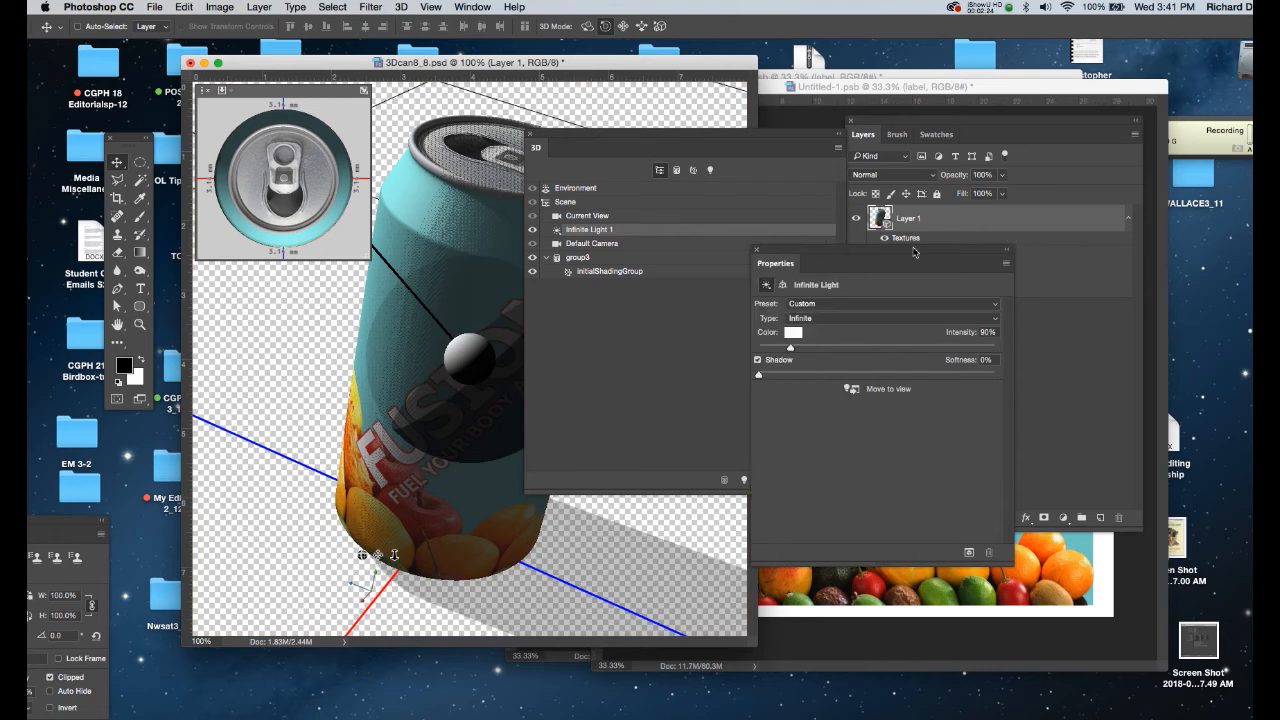
{"action": "left_click_drag", "start_coordinate": [777, 263], "coordinate": [825, 202]}
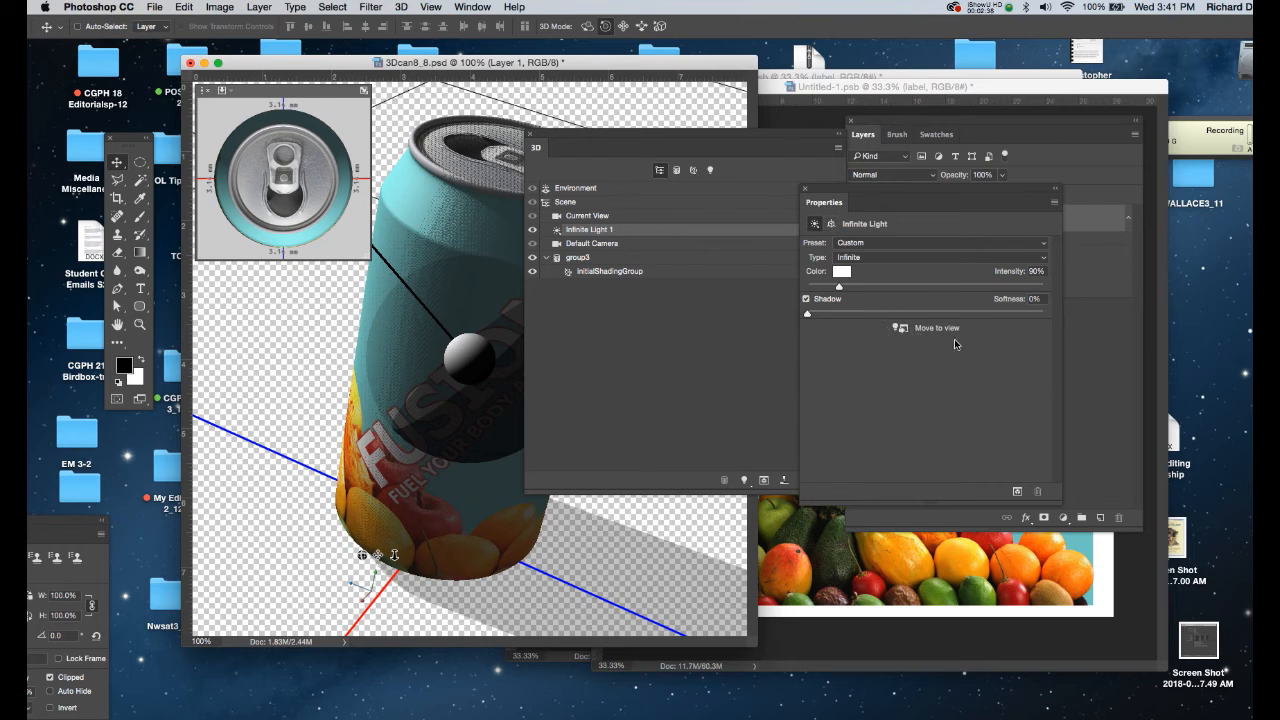
{"action": "left_click", "coordinate": [901, 328]}
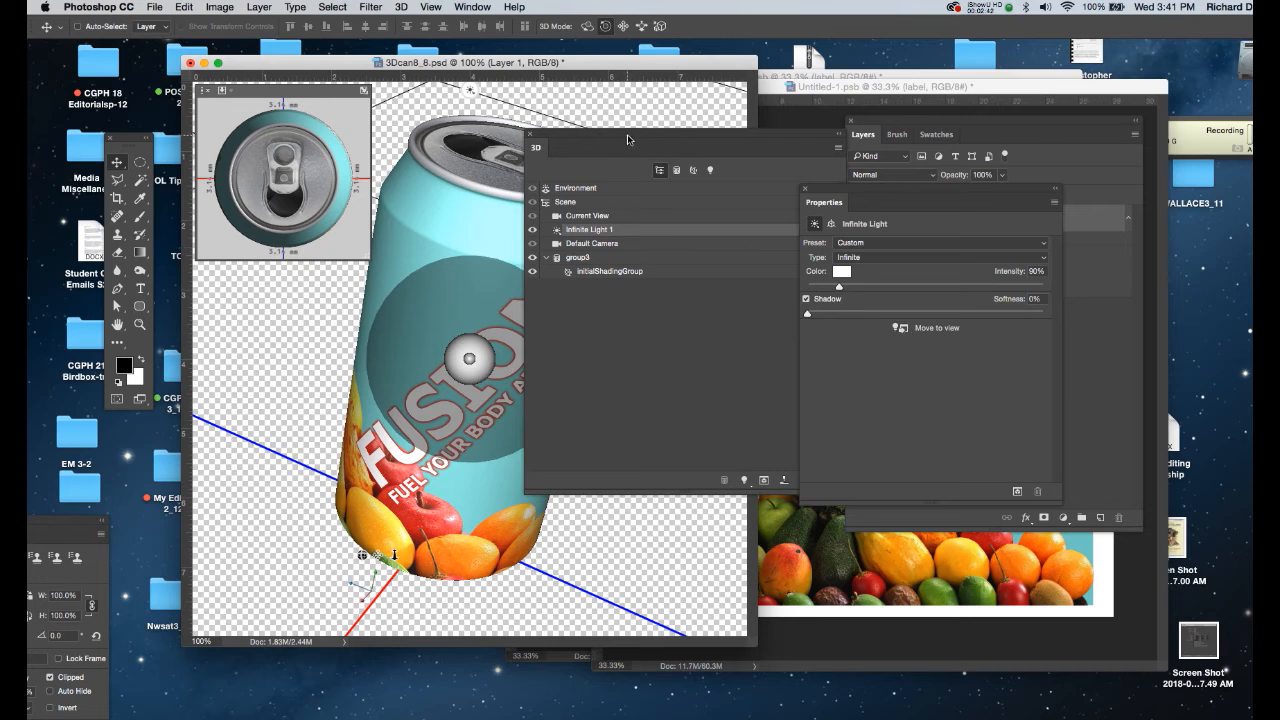
{"action": "left_click_drag", "start_coordinate": [630, 138], "coordinate": [759, 154]}
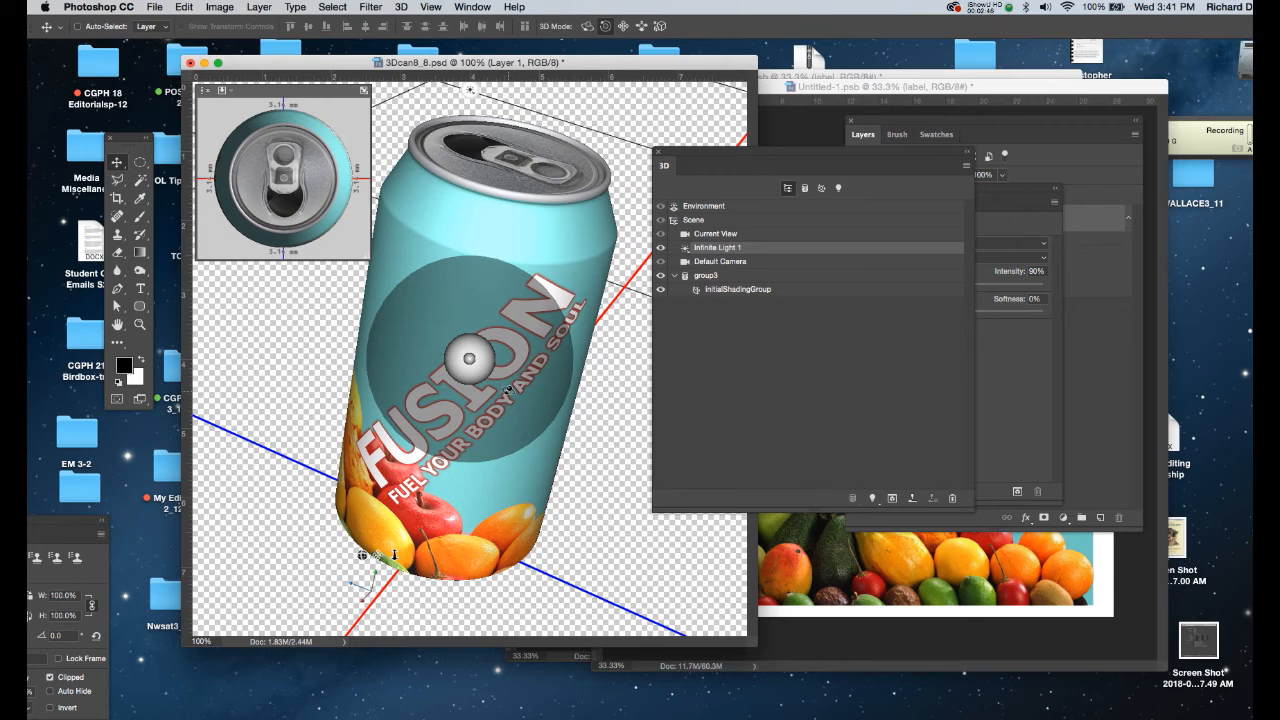
Turn off the shadow of Infinite Light 1 and save 3Dcan8_8.psd.
{"action": "left_click", "coordinate": [1014, 193]}
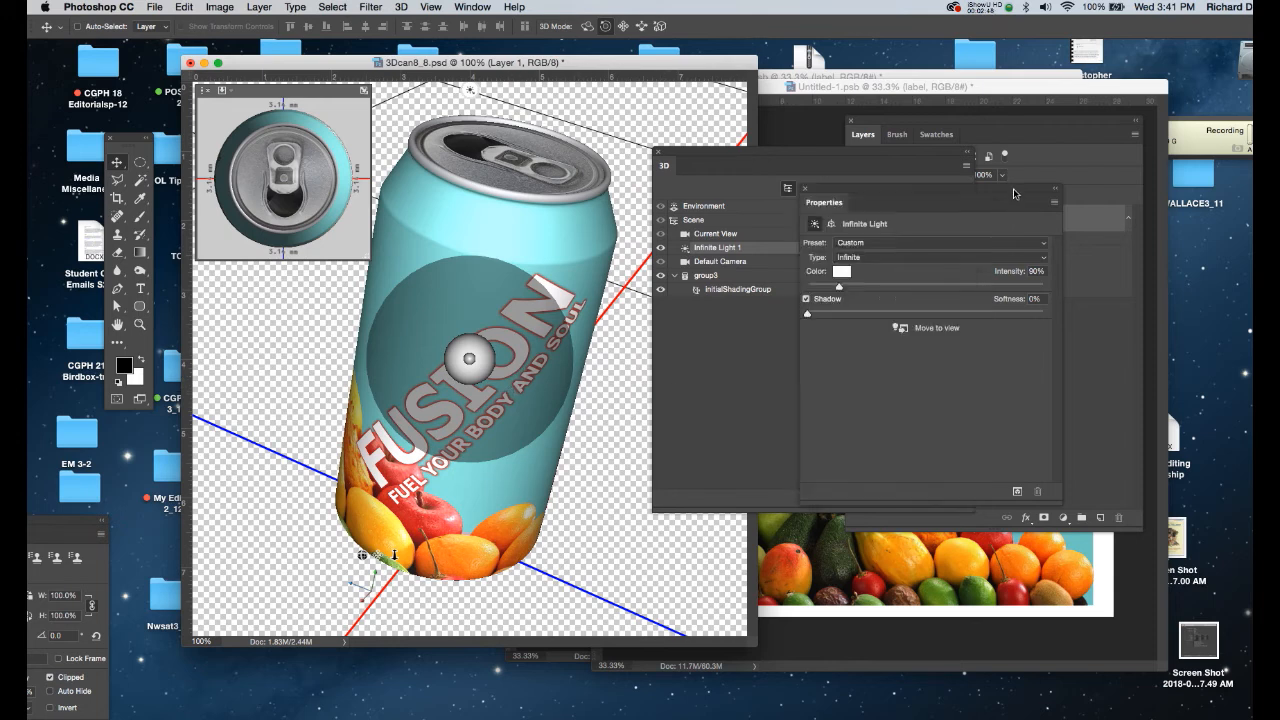
{"action": "left_click", "coordinate": [806, 299]}
{"action": "left_click_drag", "start_coordinate": [691, 71], "coordinate": [678, 70]}
{"action": "key", "text": "super+s"}
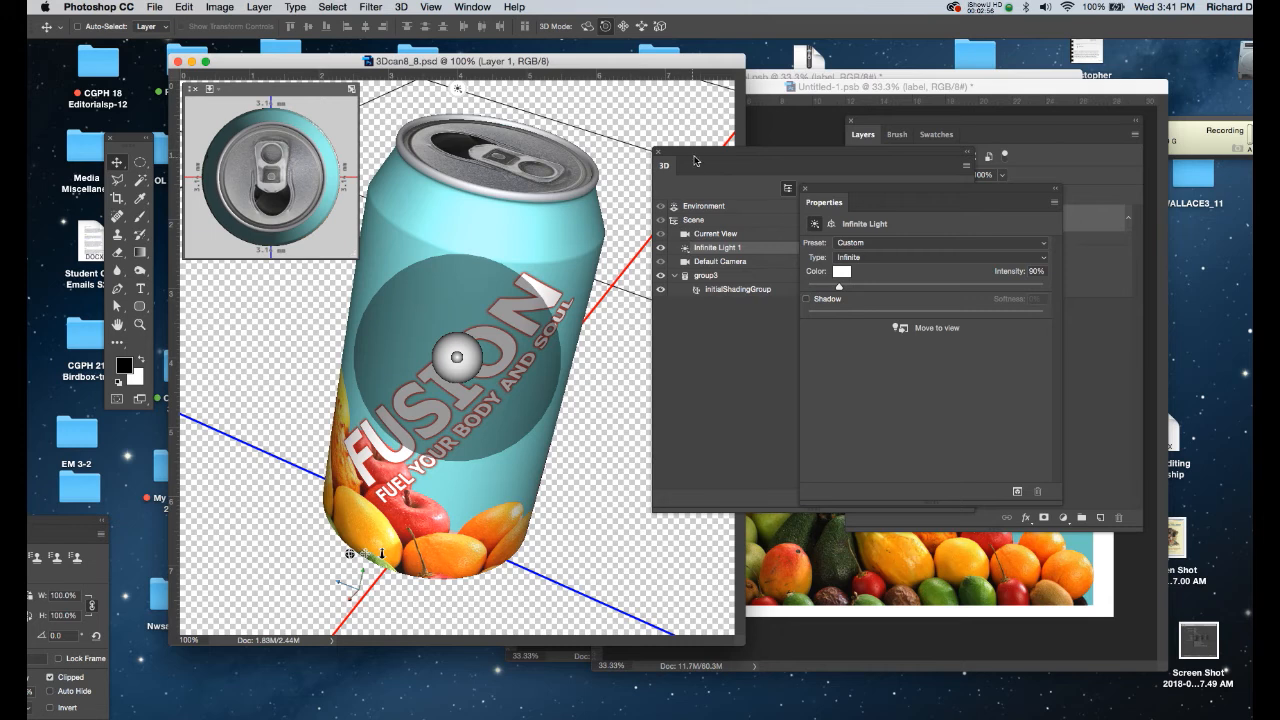
{"action": "left_click", "coordinate": [694, 162]}
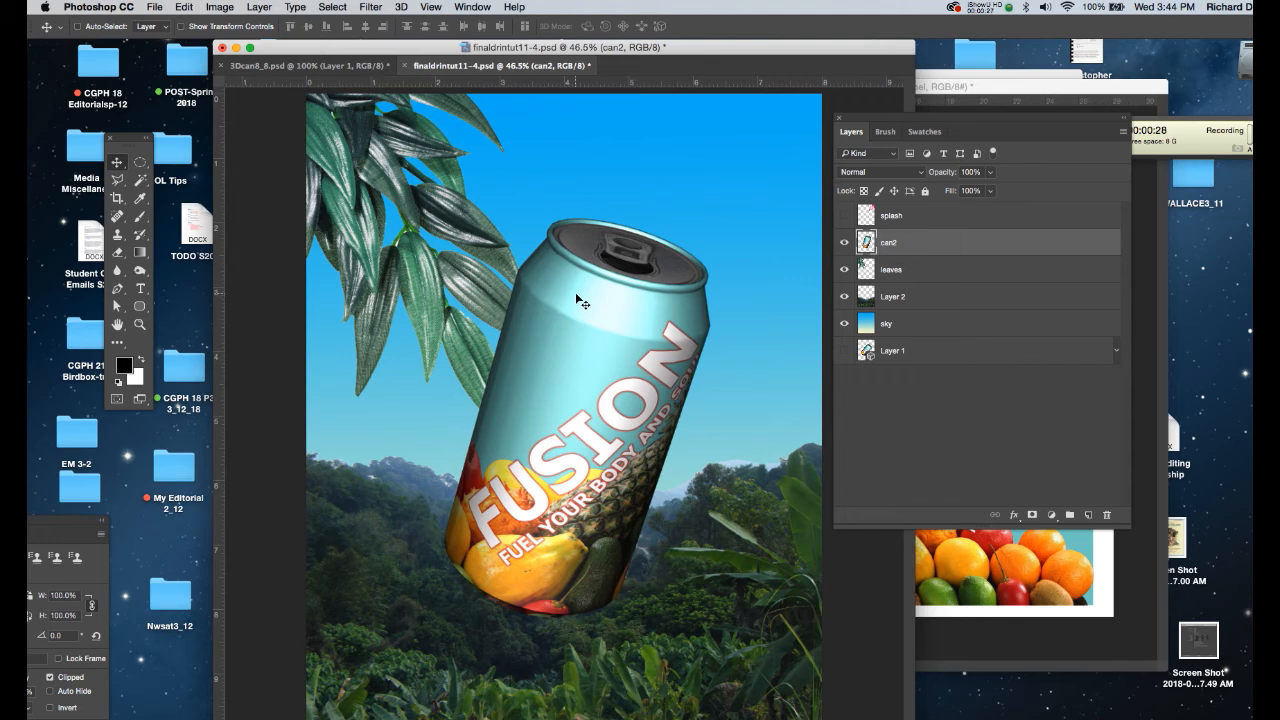
View the 3D can on Layer 1 by itself in finaldrintut11-4.psd, and return to the full composition with can2 active.
{"action": "left_click", "coordinate": [915, 355]}
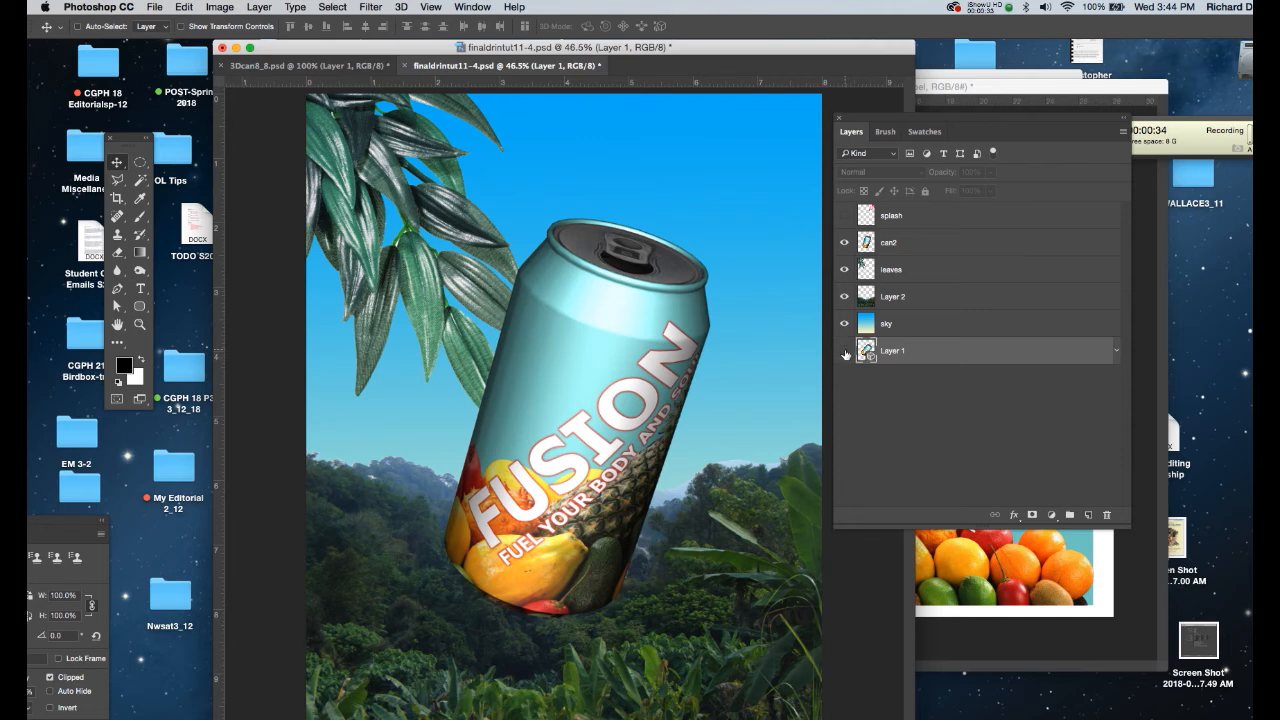
{"action": "left_click", "coordinate": [845, 352], "text": "alt"}
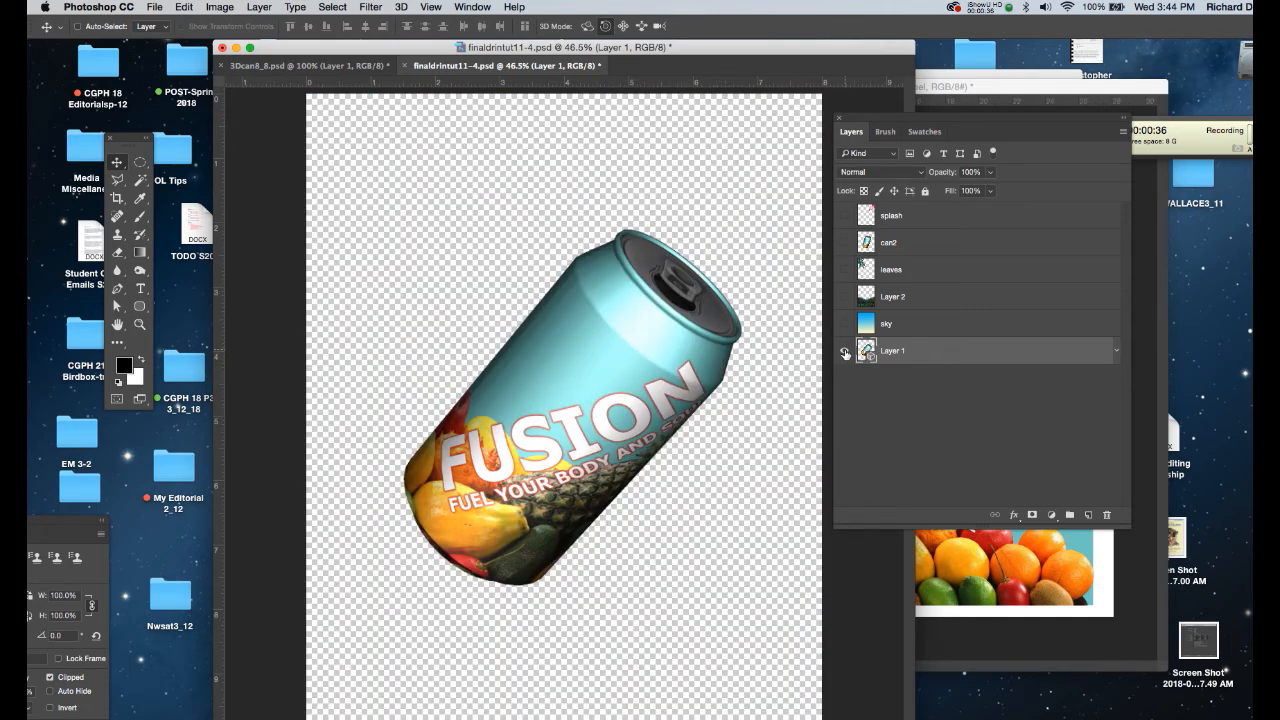
{"action": "left_click", "coordinate": [894, 242]}
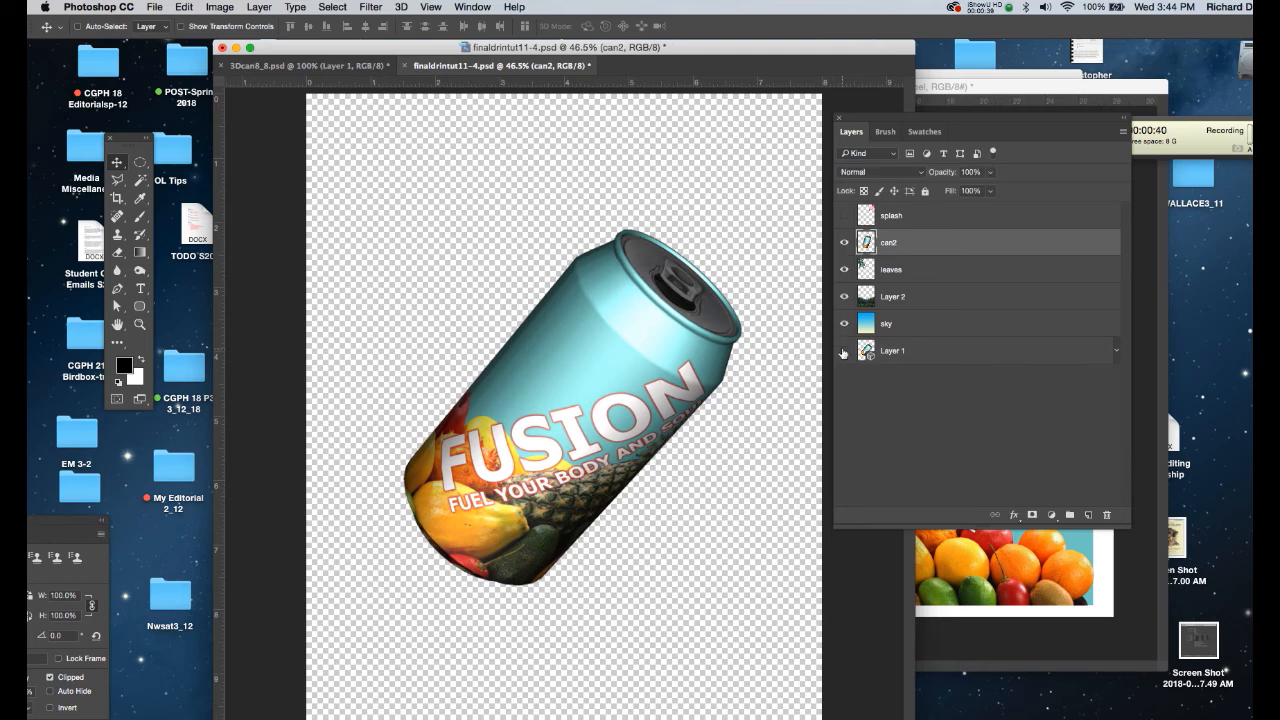
{"action": "left_click", "coordinate": [843, 351], "text": "alt"}
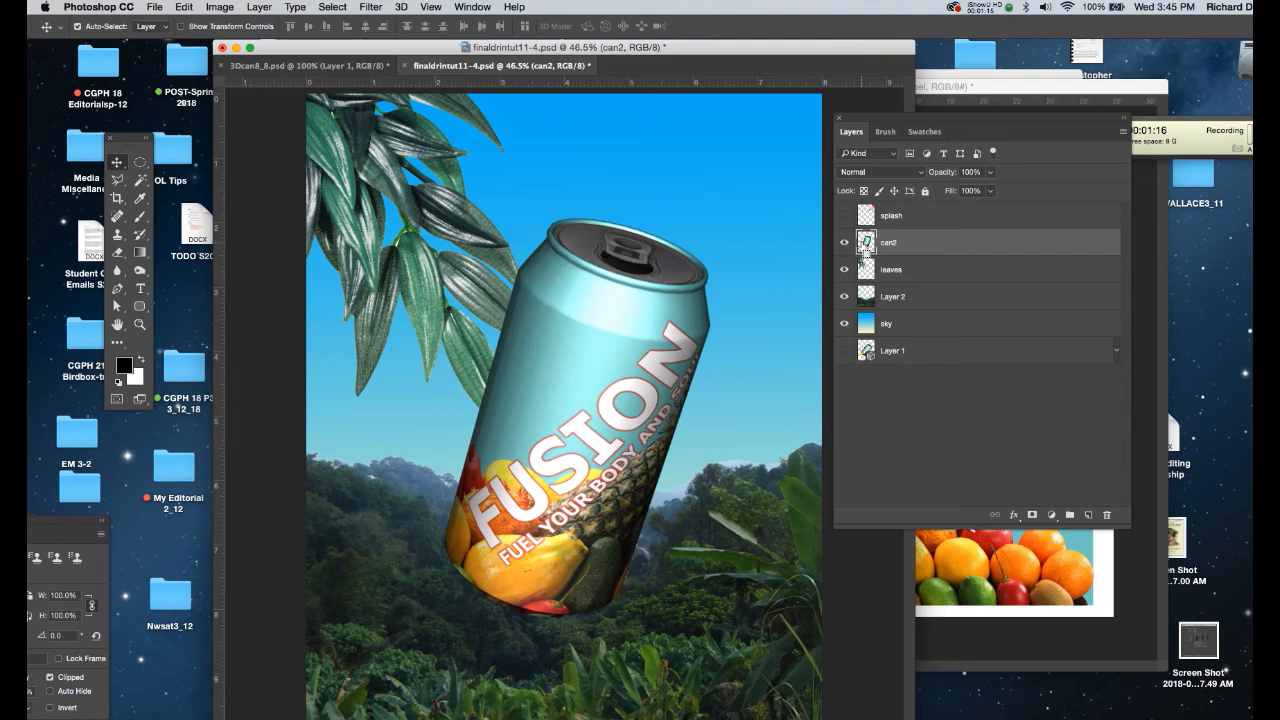
Load the can2 layer's outline as a selection and add a new layer named valueright above can2.
{"action": "left_click", "coordinate": [866, 244], "text": "super"}
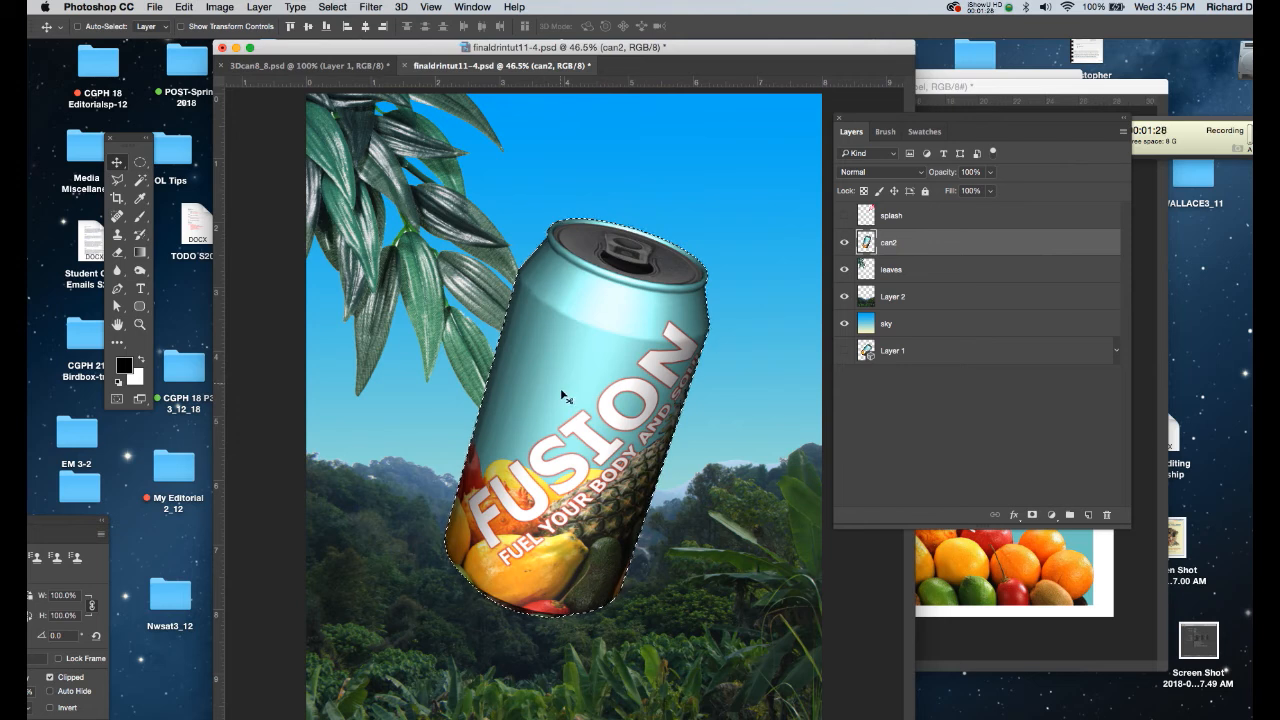
{"action": "left_click", "coordinate": [1088, 515]}
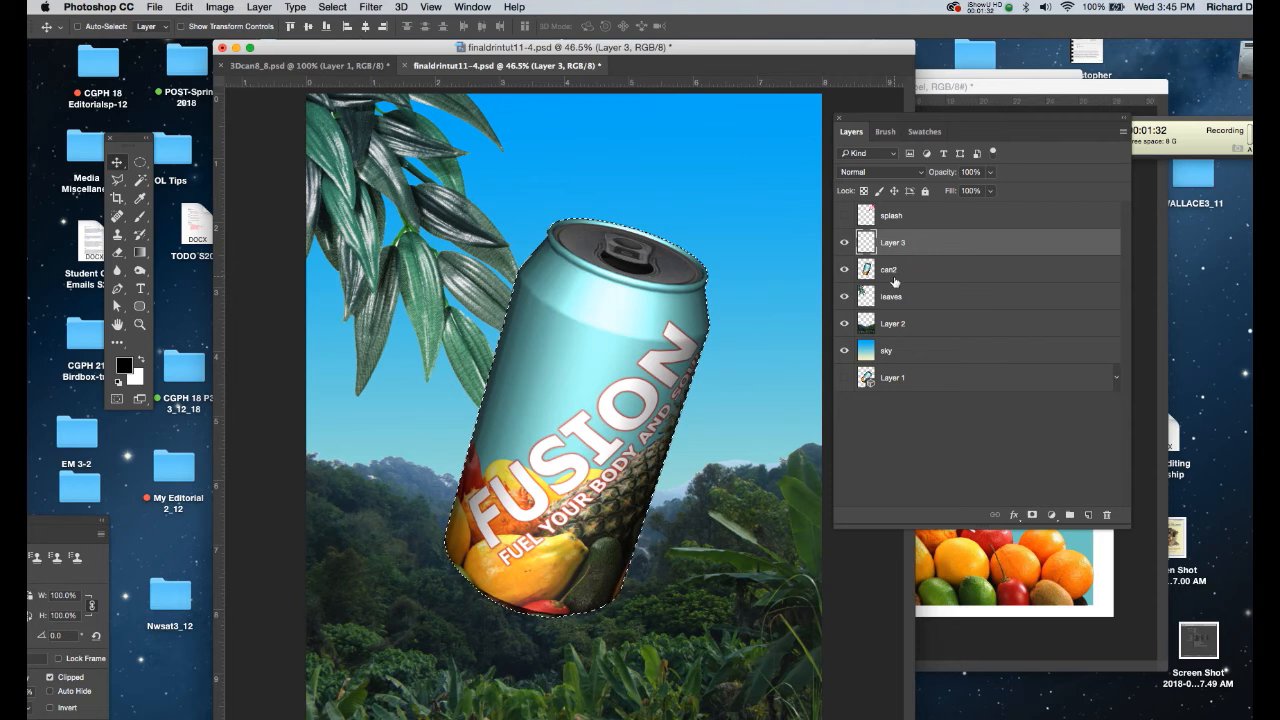
{"action": "double_click", "coordinate": [893, 242]}
{"action": "type", "text": "valueright"}
{"action": "key", "text": "Return"}
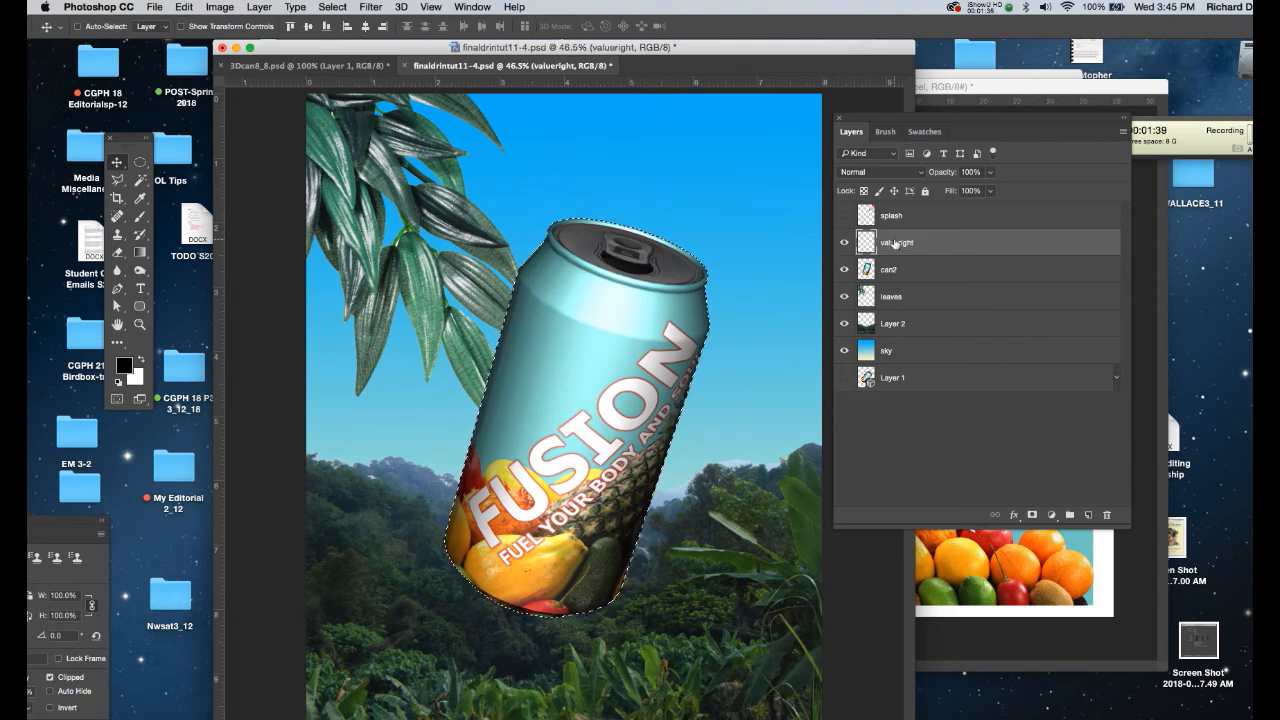
Sample the dark red from the can's fruit artwork and paint it down the can's right side with a 500 px soft brush.
{"action": "key", "text": "i"}
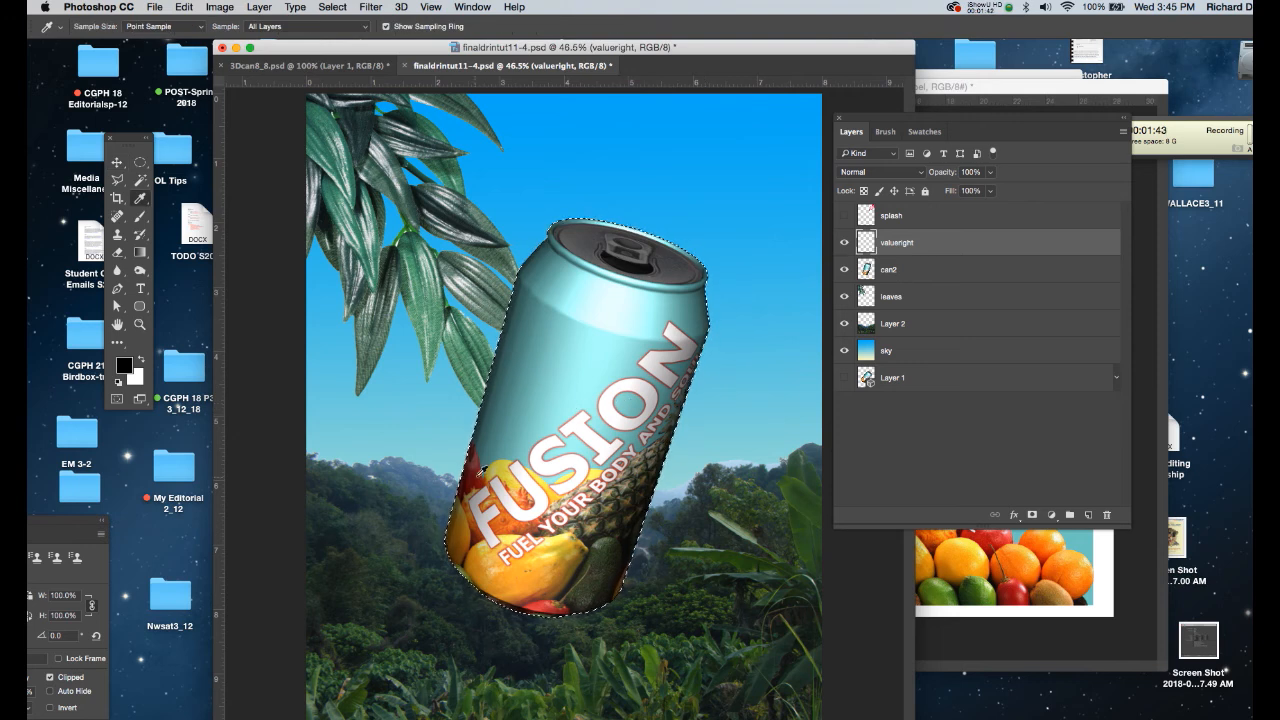
{"action": "left_click", "coordinate": [470, 458]}
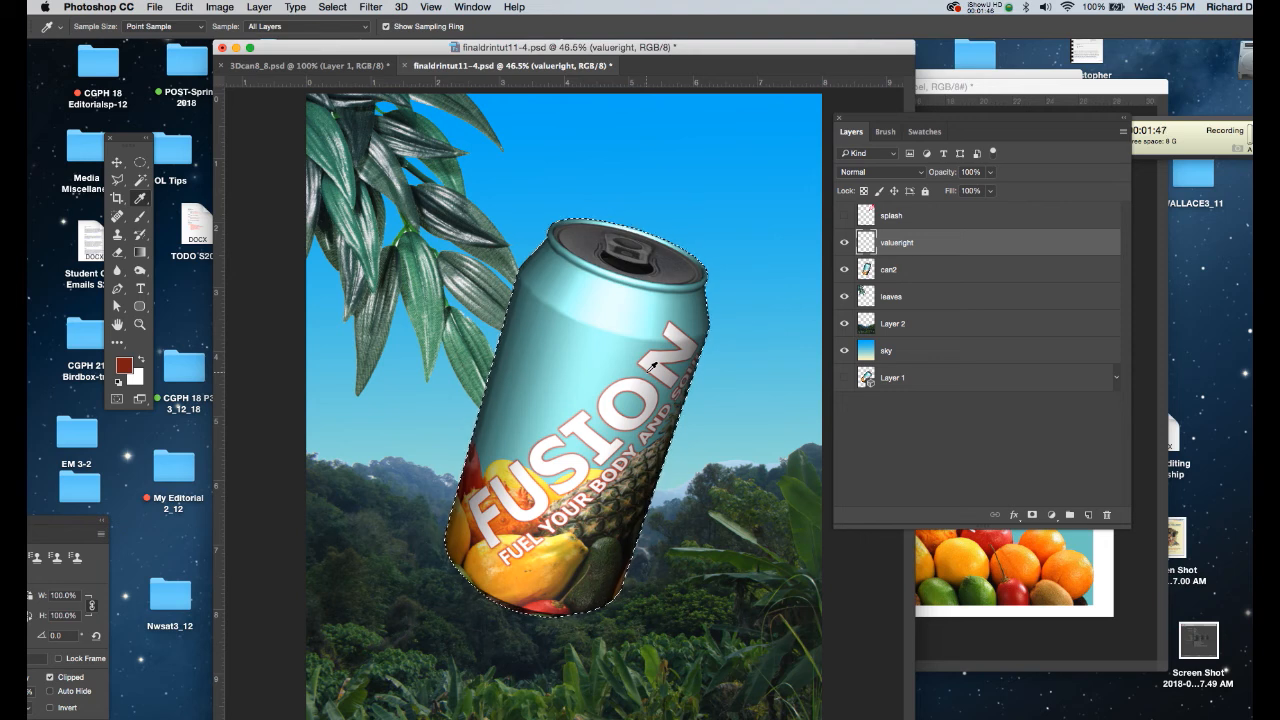
{"action": "key", "text": "b"}
{"action": "right_click", "coordinate": [680, 205]}
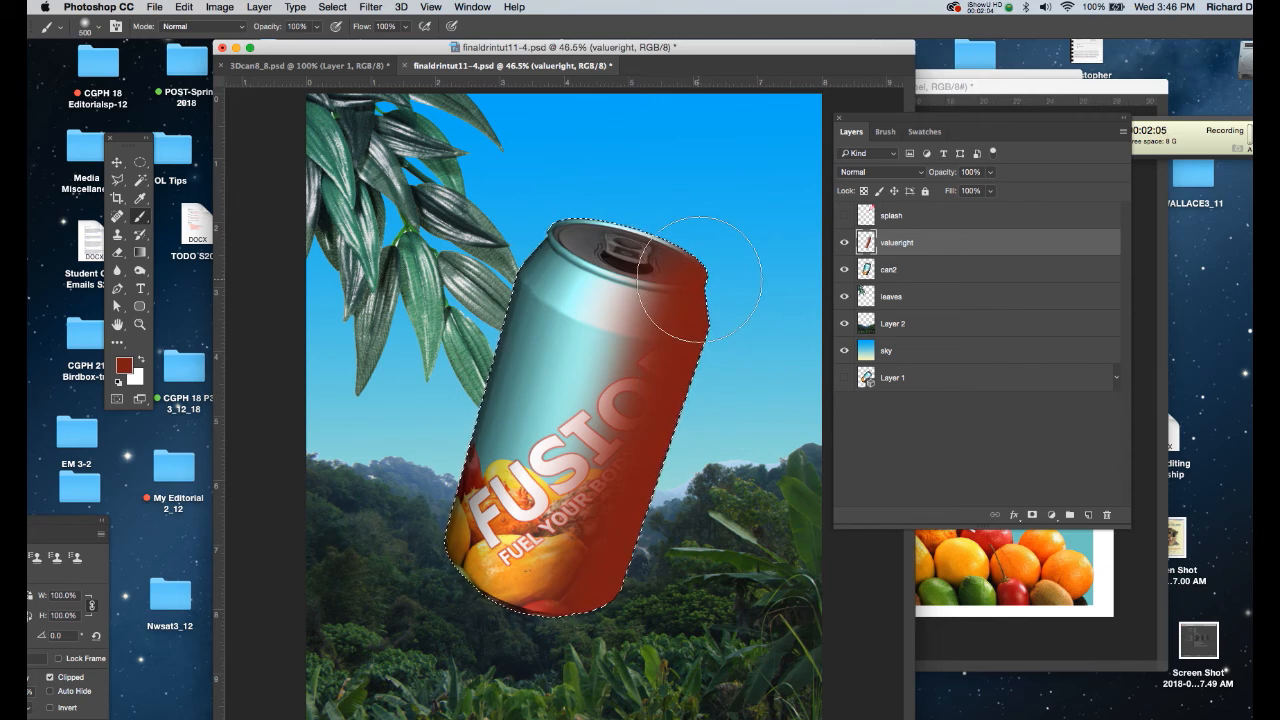
Cycle through the blending modes for the valueright layer and set it to Color.
{"action": "left_click", "coordinate": [906, 177]}
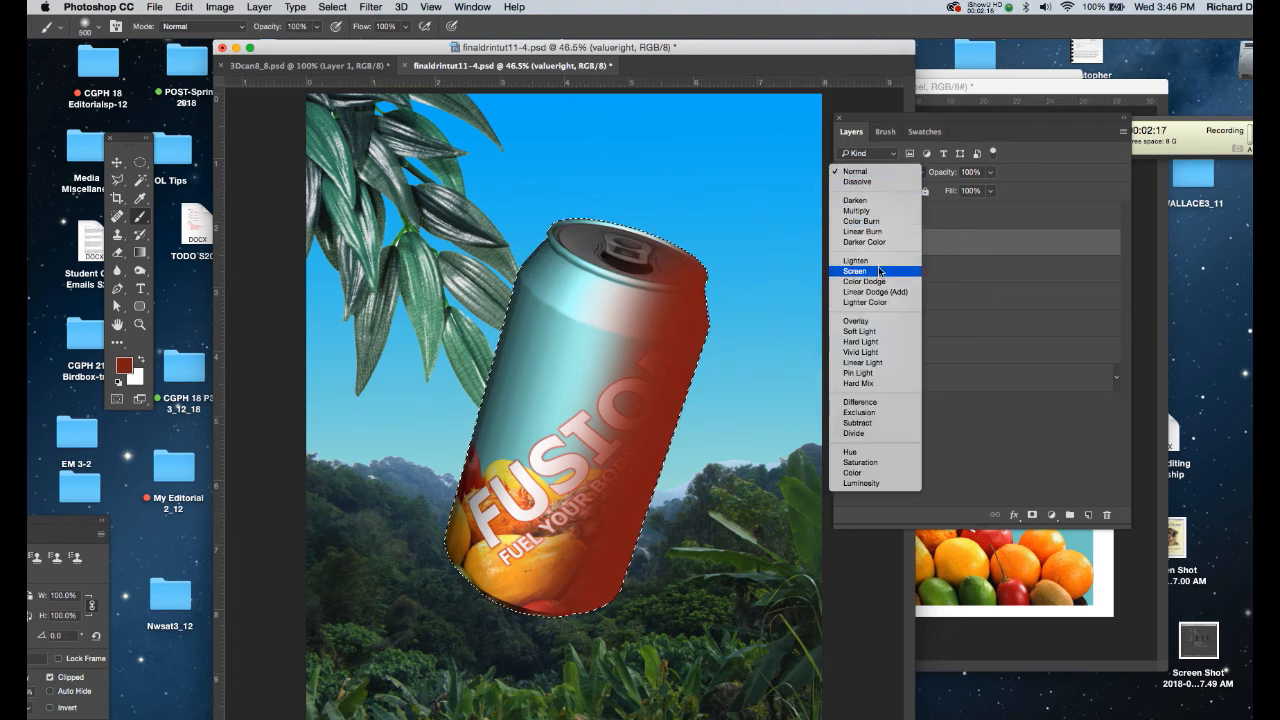
{"action": "left_click", "coordinate": [876, 172]}
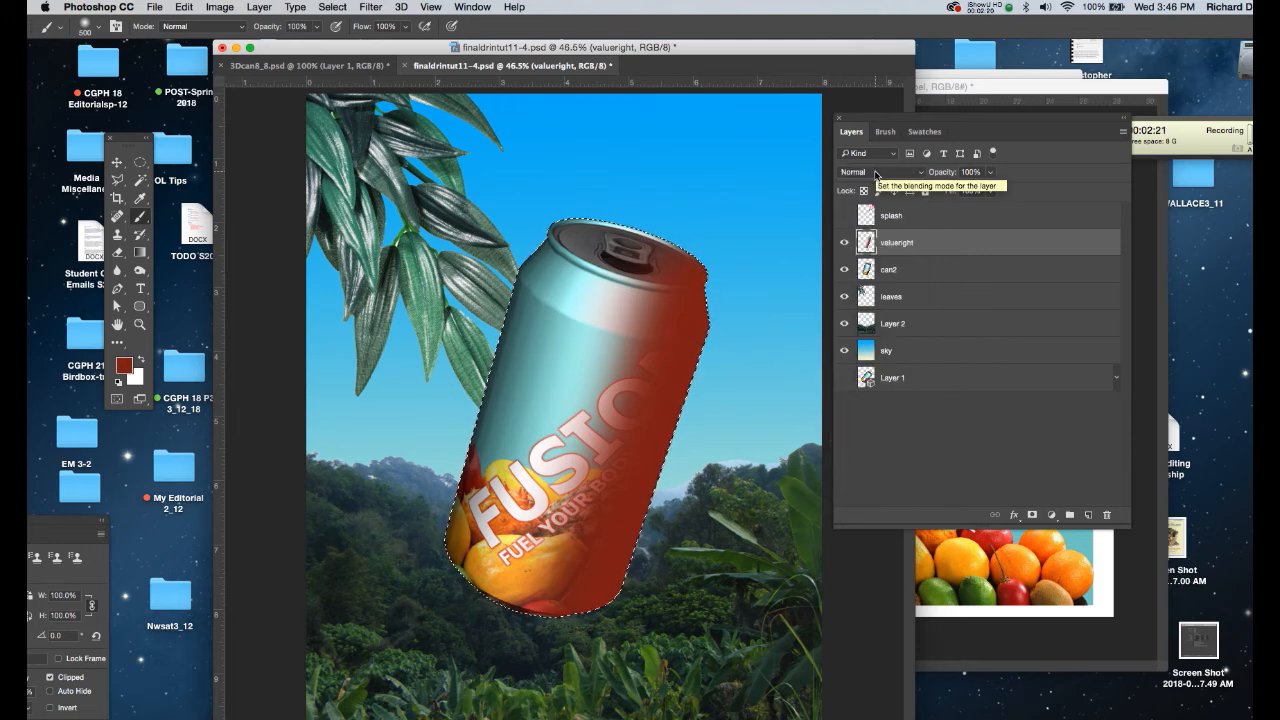
{"action": "left_click_drag", "start_coordinate": [132, 140], "coordinate": [310, 128]}
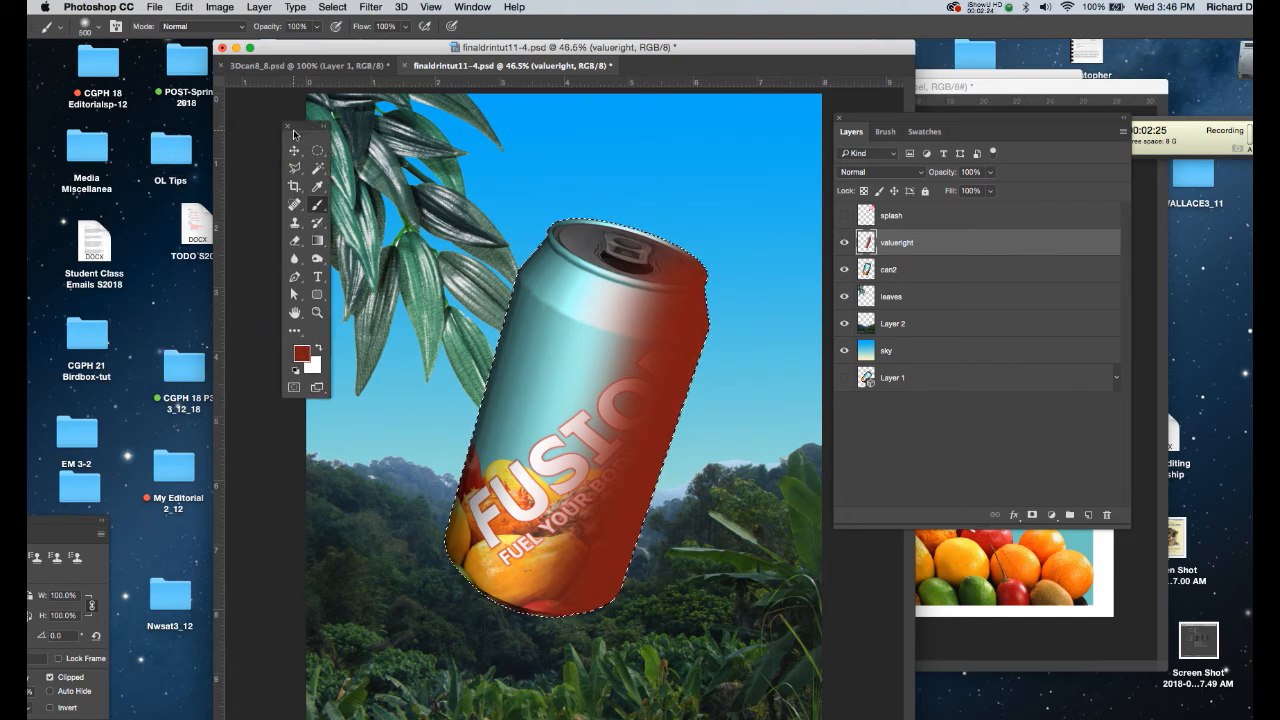
{"action": "key", "text": "v"}
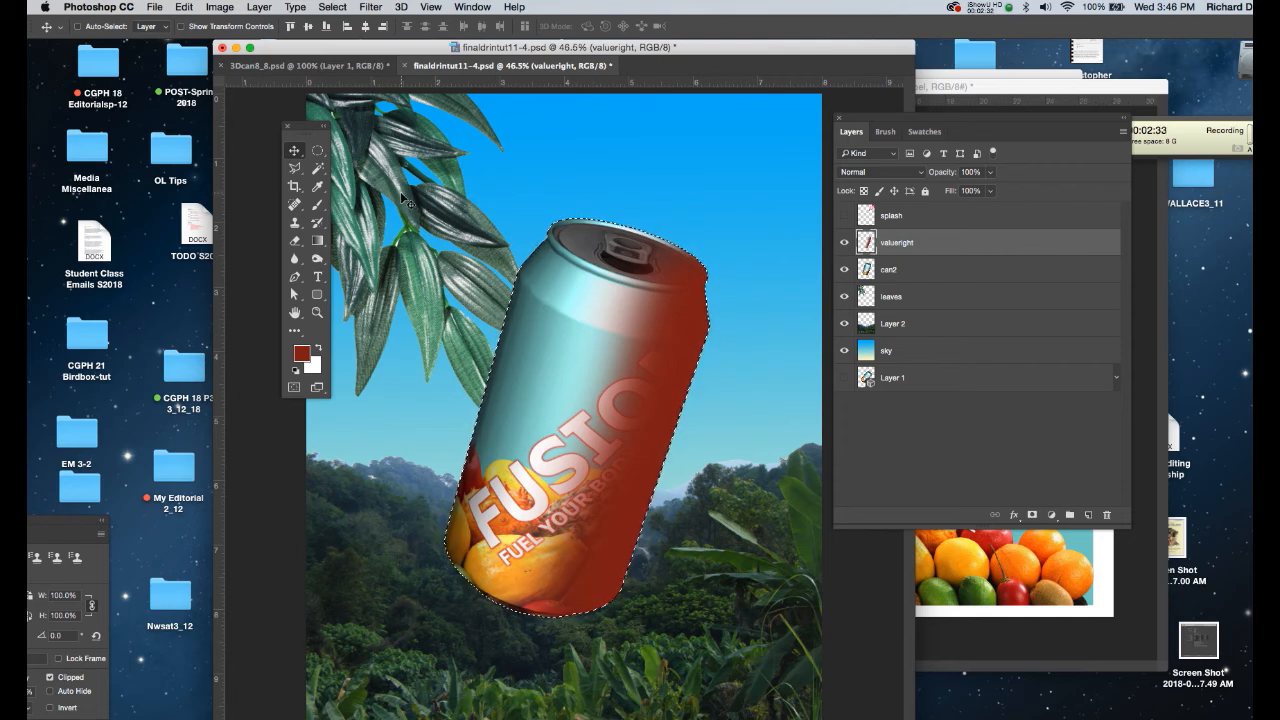
{"action": "key", "text": "shift+plus"}
{"action": "key", "text": "shift+plus"}
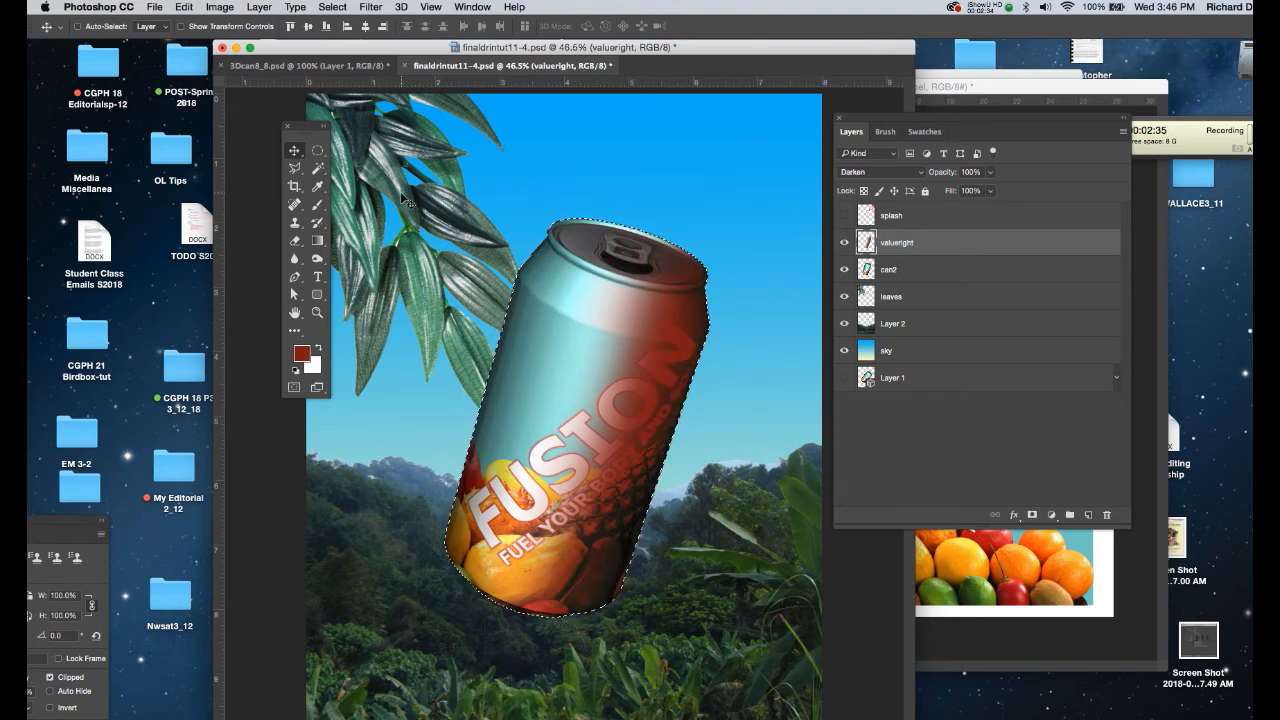
{"action": "key", "text": "shift+plus"}
{"action": "key", "text": "shift+plus"}
{"action": "key", "text": "shift+plus"}
{"action": "key", "text": "shift+plus"}
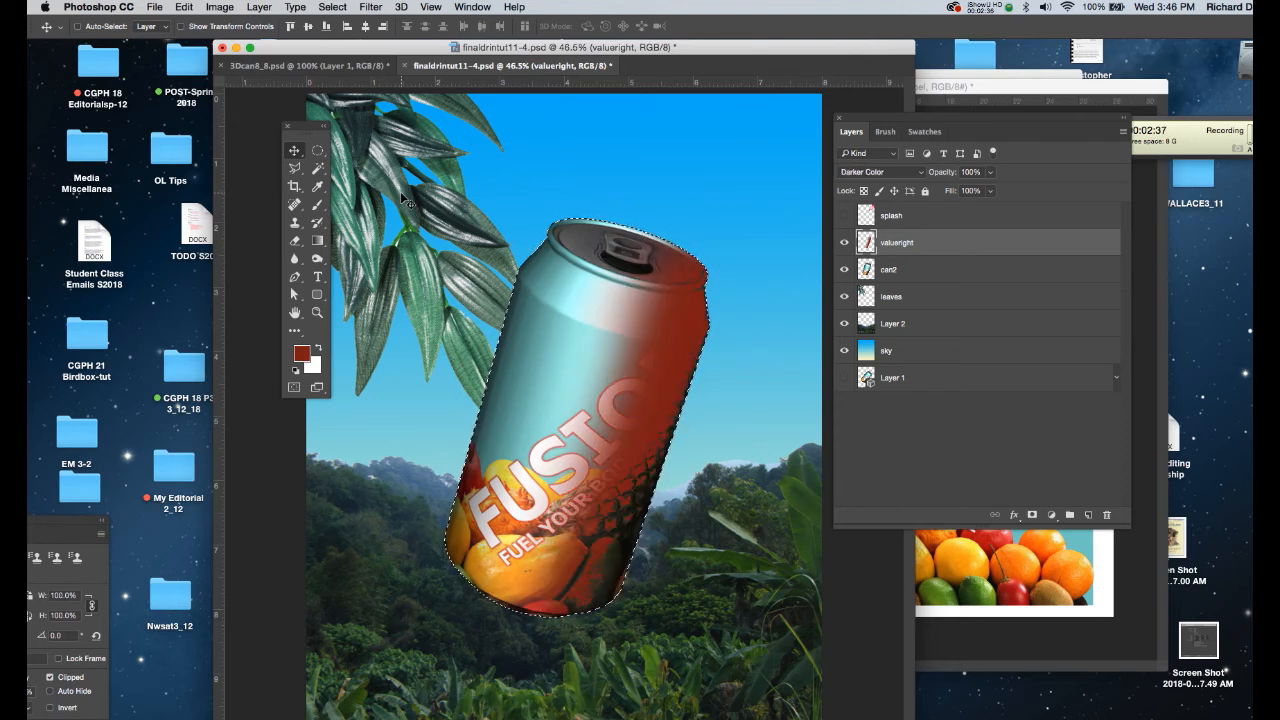
{"action": "key", "text": "shift+plus"}
{"action": "key", "text": "shift+plus"}
{"action": "key", "text": "shift+plus"}
{"action": "key", "text": "shift+plus"}
{"action": "key", "text": "shift+plus"}
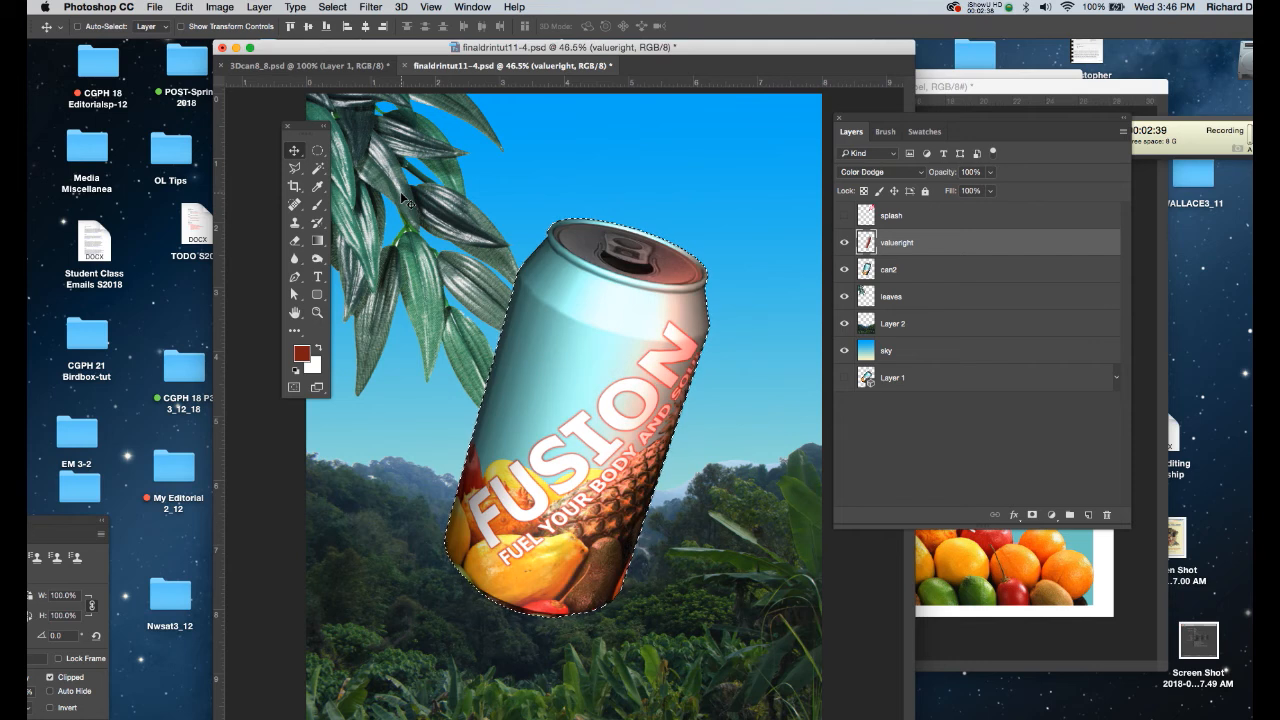
{"action": "key", "text": "shift+plus"}
{"action": "key", "text": "shift+plus"}
{"action": "key", "text": "shift+plus"}
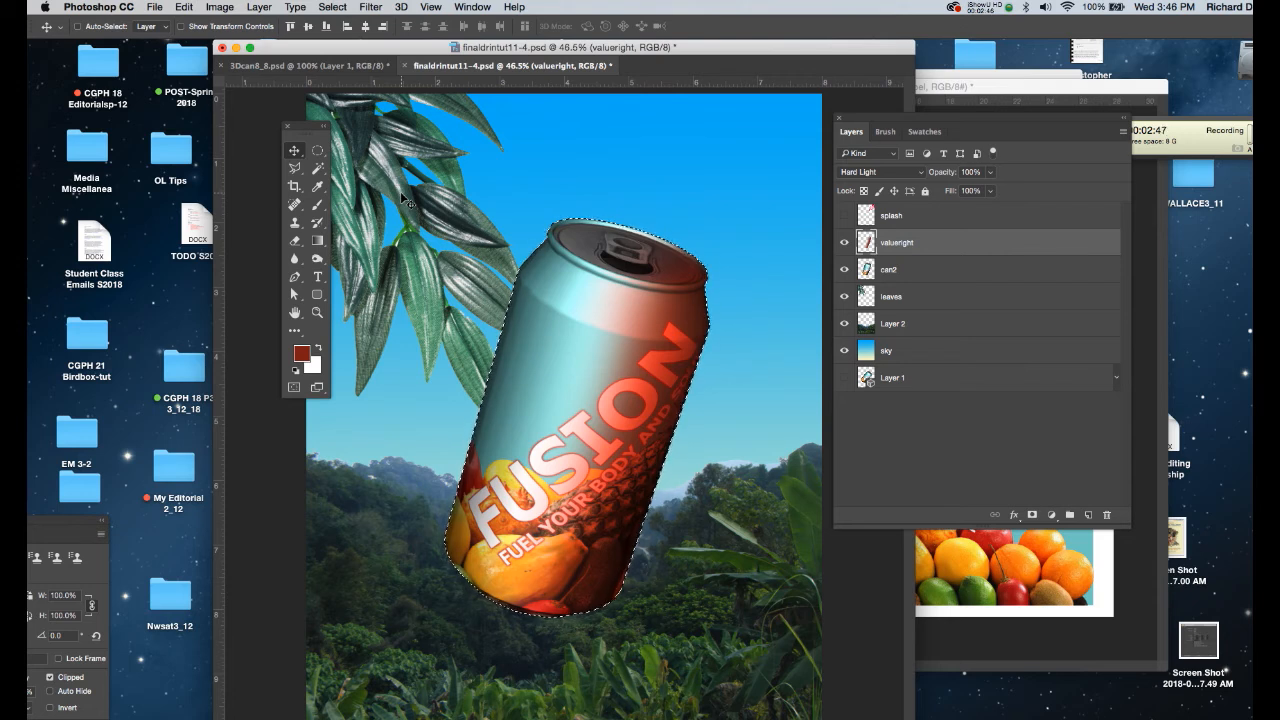
{"action": "key", "text": "shift+plus"}
{"action": "key", "text": "shift+plus"}
{"action": "key", "text": "shift+plus"}
{"action": "key", "text": "shift+plus"}
{"action": "key", "text": "shift+plus"}
{"action": "key", "text": "shift+plus"}
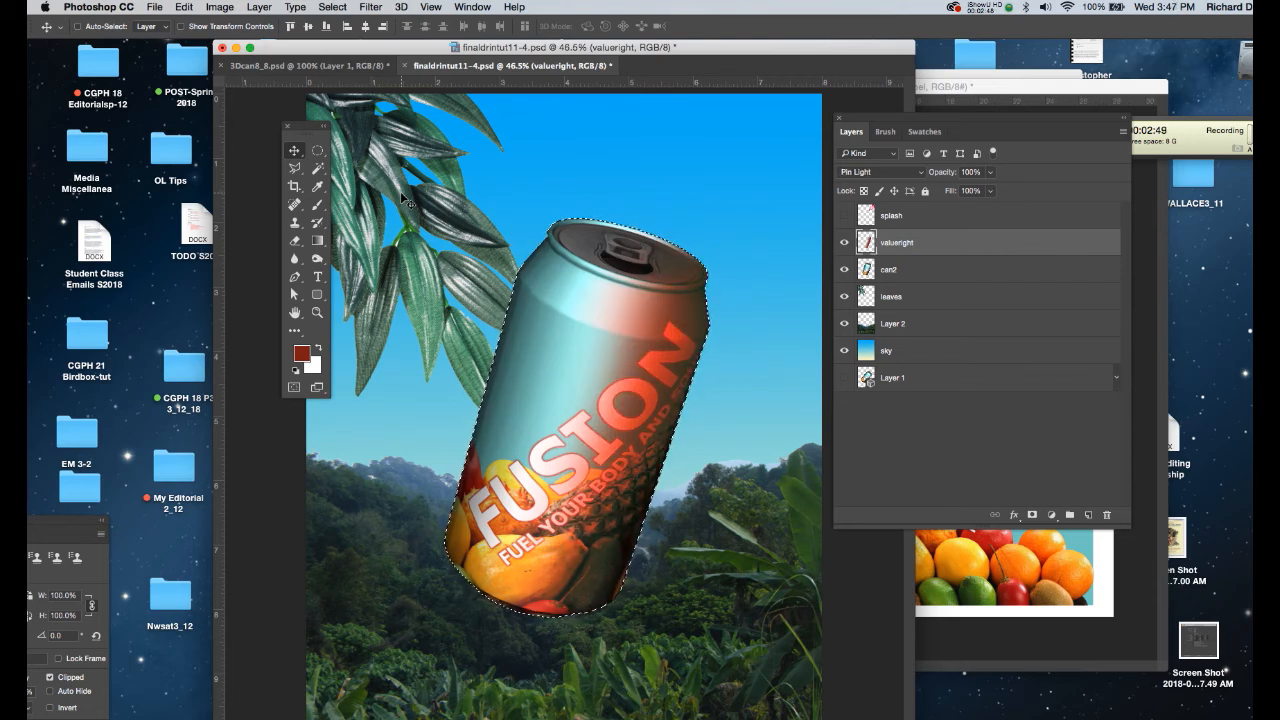
{"action": "key", "text": "shift+plus"}
{"action": "key", "text": "shift+plus"}
{"action": "key", "text": "shift+plus"}
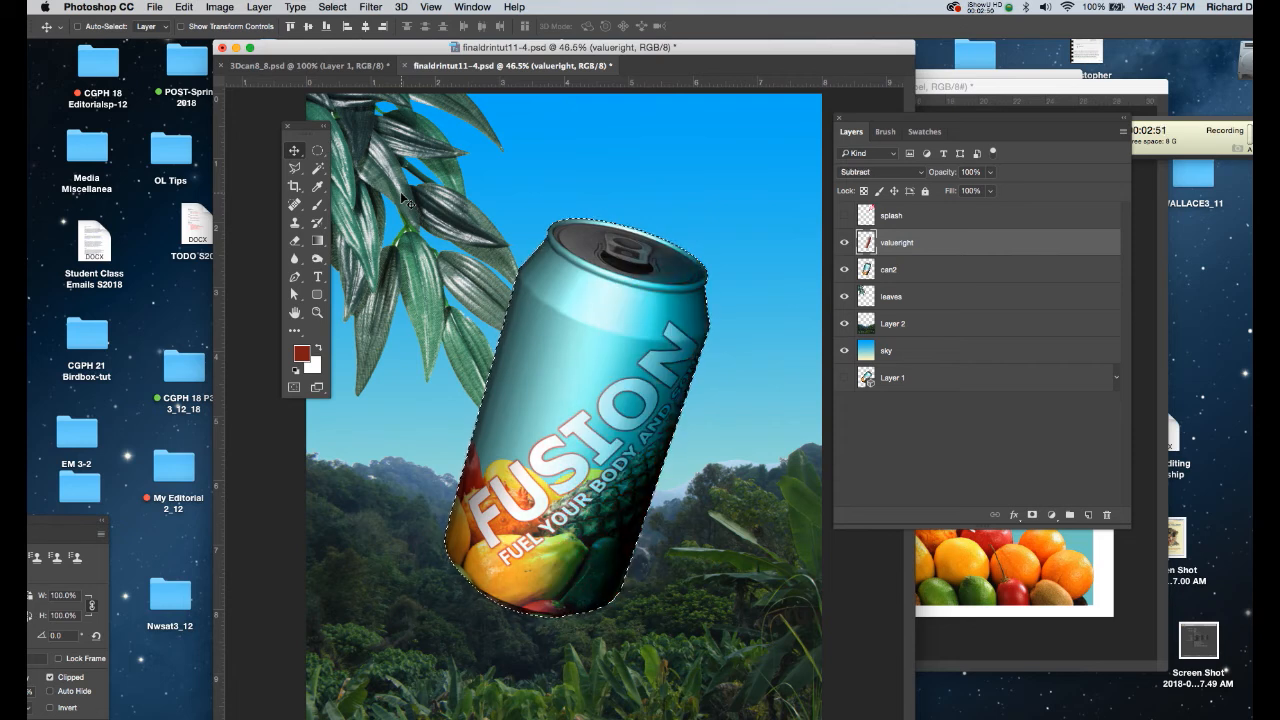
{"action": "key", "text": "shift+plus"}
{"action": "key", "text": "shift+plus"}
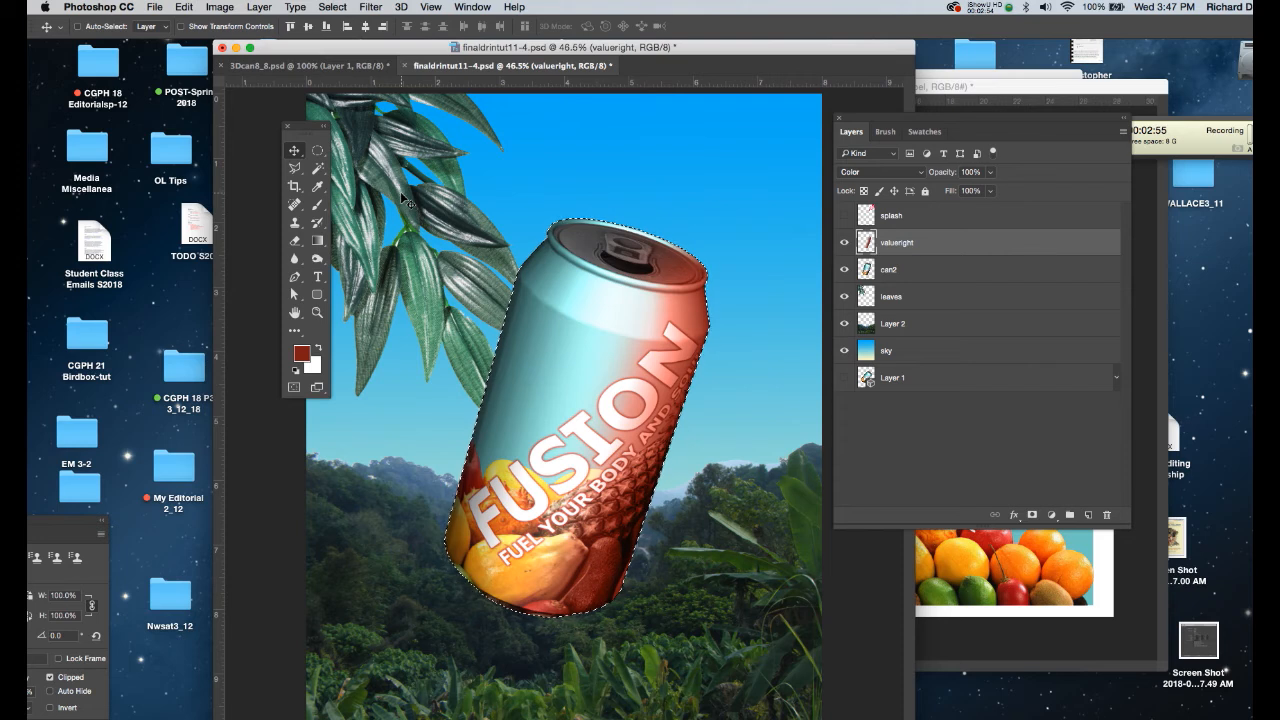
Deselect the can outline and save finaldrintut11-4.psd.
{"action": "key", "text": "super+d"}
{"action": "key", "text": "super"}
{"action": "key", "text": "super+s"}
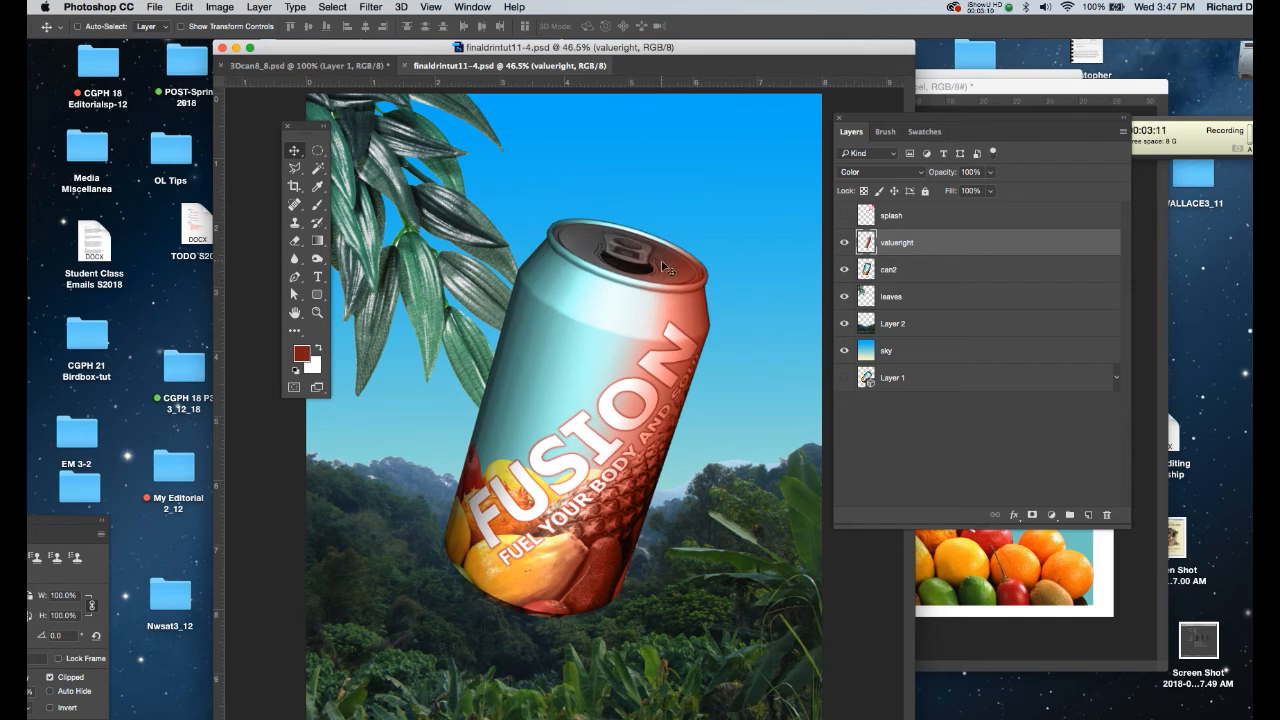
Add a layer mask to the valueright layer and paint black over the can's lid to hide the red tint there.
{"action": "left_click", "coordinate": [1031, 514]}
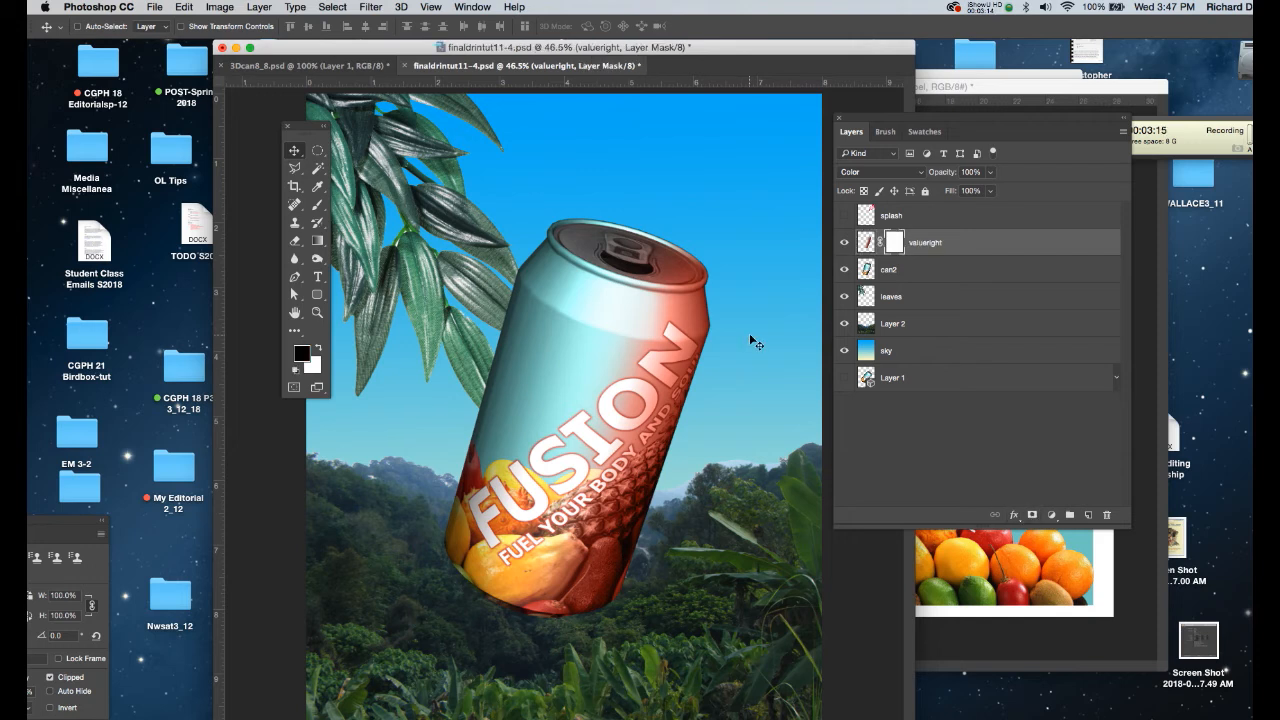
{"action": "key", "text": "b"}
{"action": "key", "text": "bracketleft"}
{"action": "key", "text": "bracketleft"}
{"action": "key", "text": "bracketleft"}
{"action": "key", "text": "bracketleft"}
{"action": "key", "text": "bracketleft"}
{"action": "key", "text": "bracketleft"}
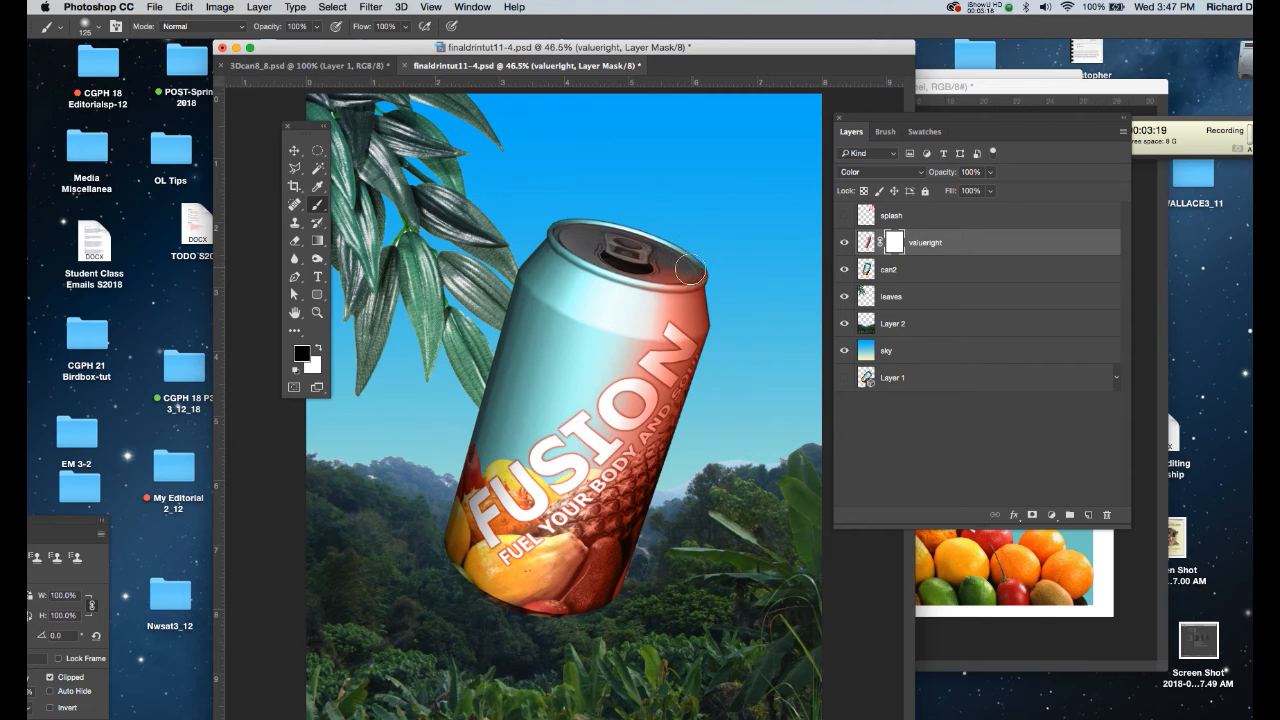
{"action": "mouse_move", "coordinate": [700, 272]}
{"action": "left_mouse_down"}
{"action": "mouse_move", "coordinate": [655, 252]}
{"action": "mouse_move", "coordinate": [644, 265]}
{"action": "mouse_move", "coordinate": [677, 264]}
{"action": "left_mouse_up"}
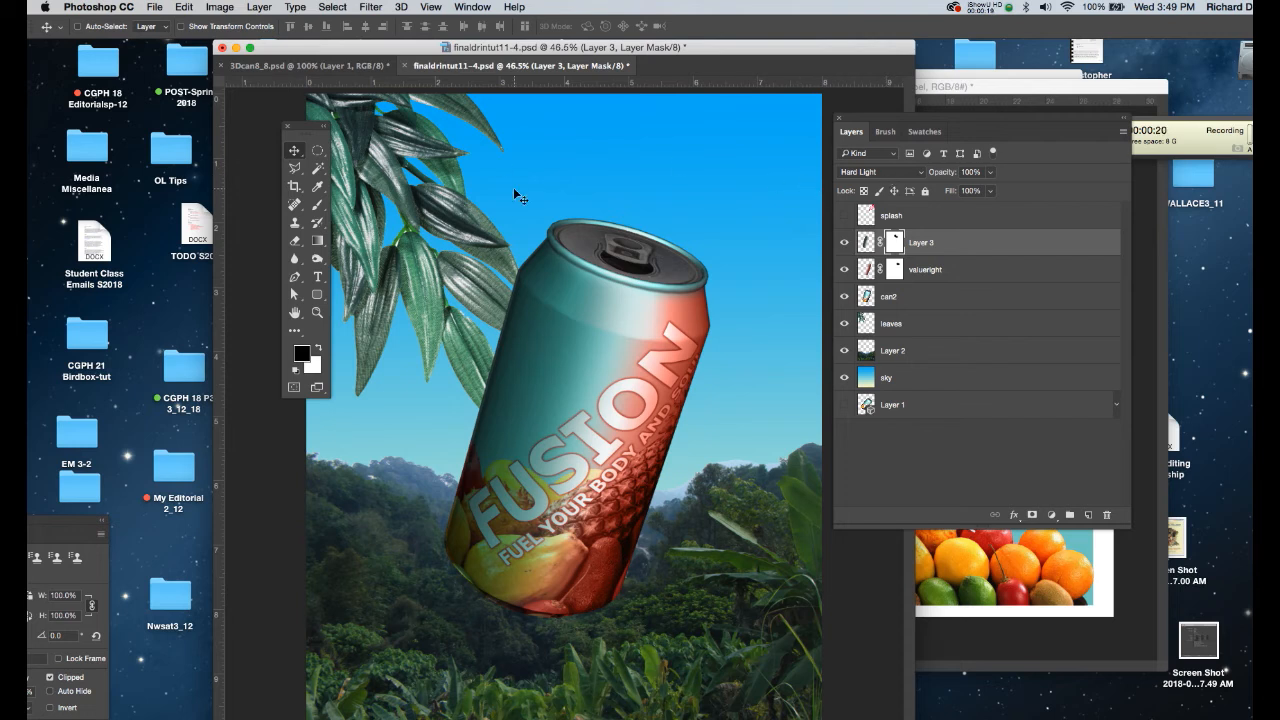
Cycle through the blending modes for Layer 3 to compare their effect on the can's left side.
{"action": "key", "text": "shift+plus"}
{"action": "key", "text": "shift+plus"}
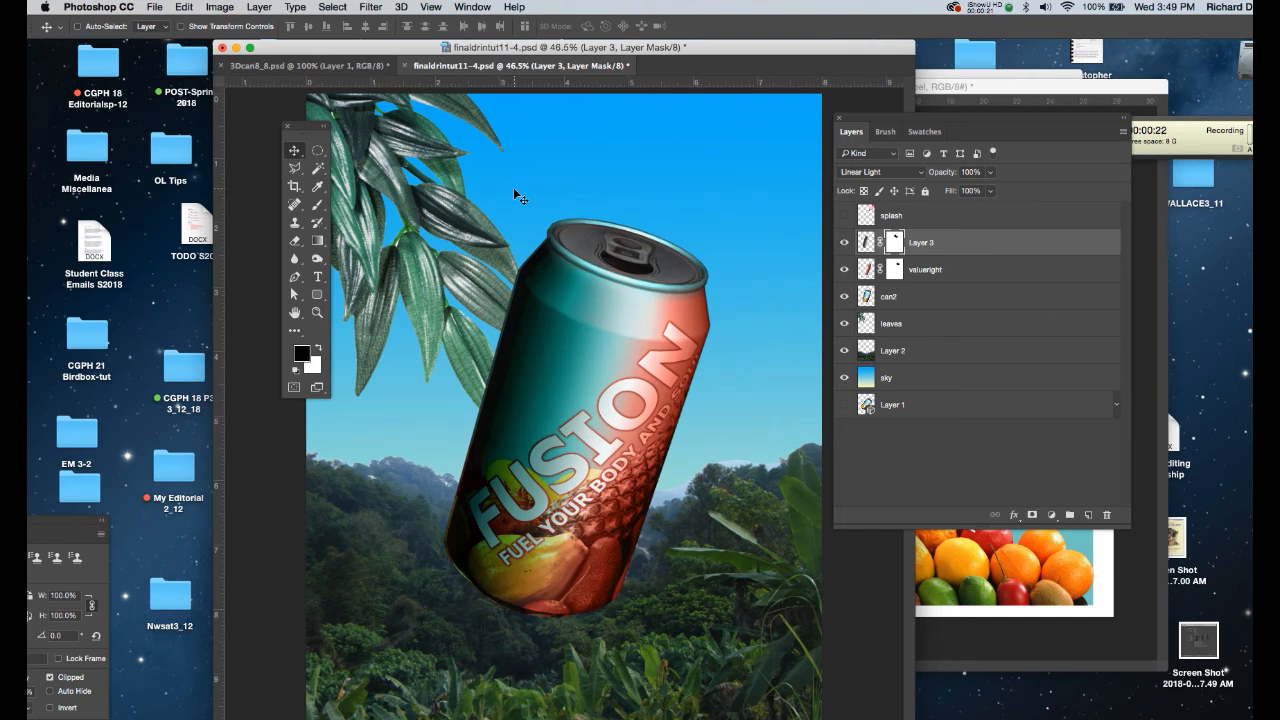
{"action": "key", "text": "shift+plus"}
{"action": "key", "text": "shift+plus"}
{"action": "key", "text": "shift+plus"}
{"action": "key", "text": "shift+plus"}
{"action": "key", "text": "shift+plus"}
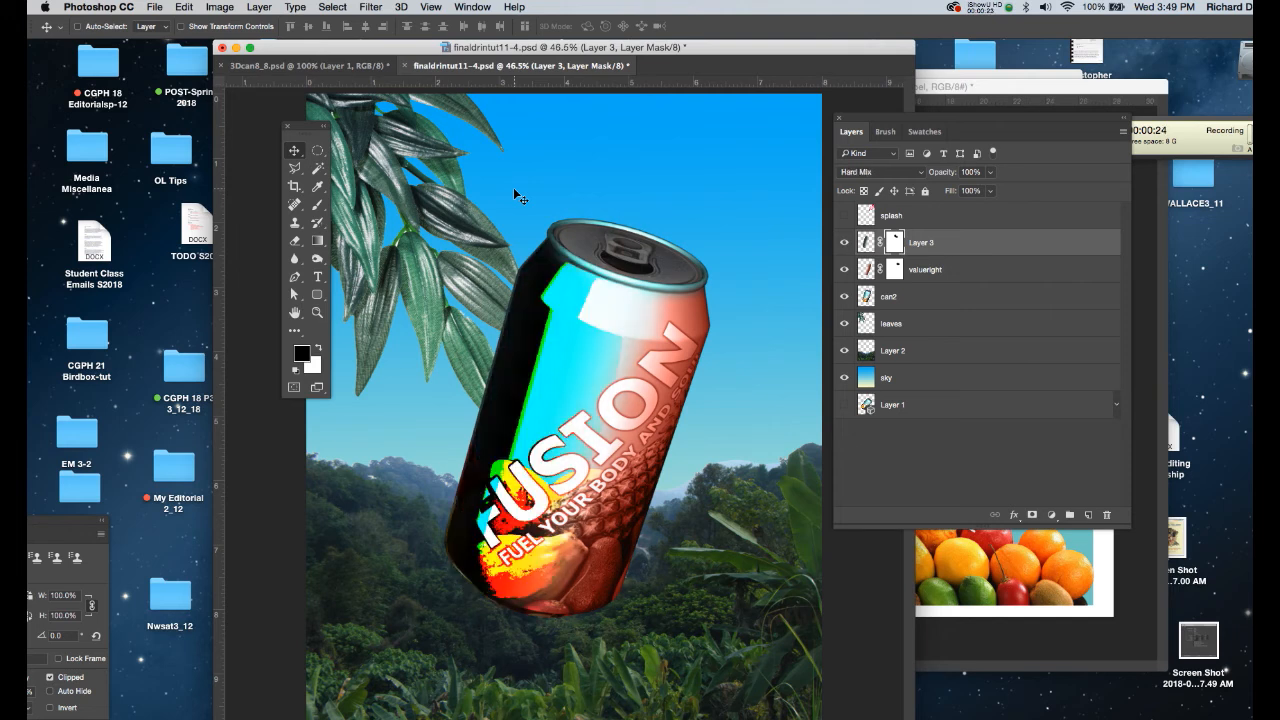
{"action": "key", "text": "shift+plus"}
{"action": "key", "text": "shift+plus"}
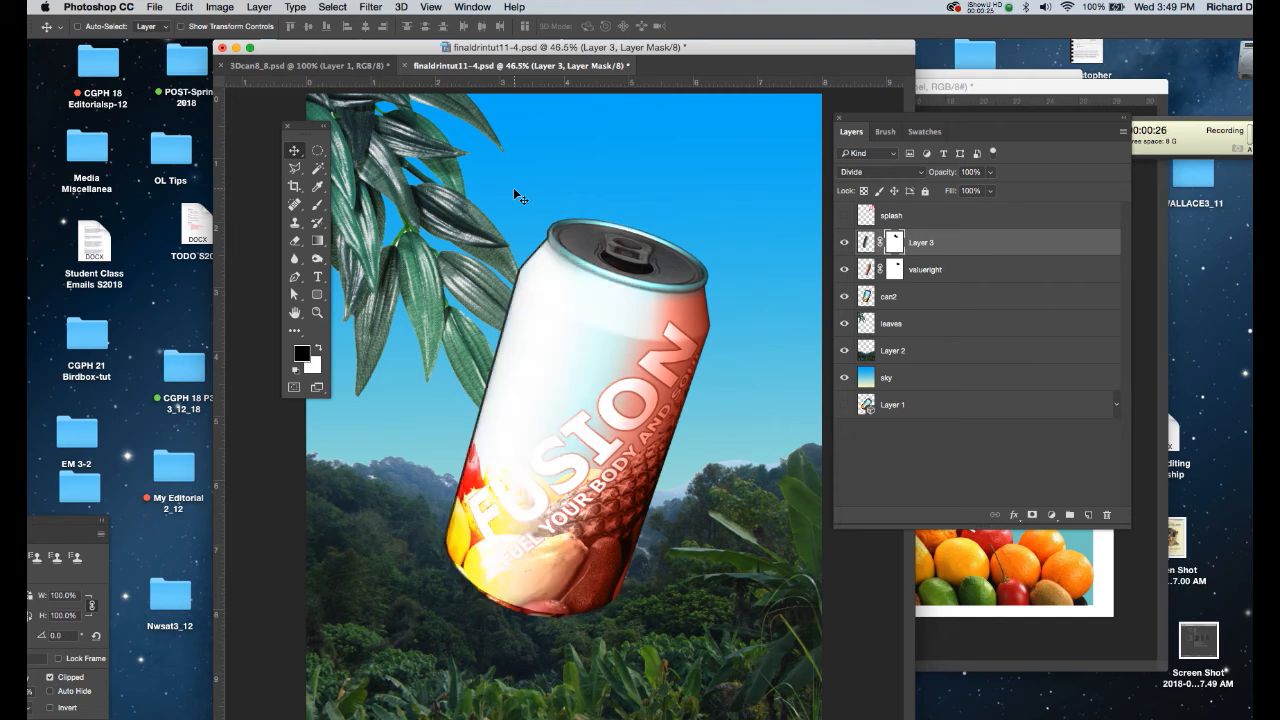
{"action": "key", "text": "shift+plus"}
{"action": "key", "text": "shift+plus"}
{"action": "key", "text": "shift+plus"}
{"action": "key", "text": "shift+plus"}
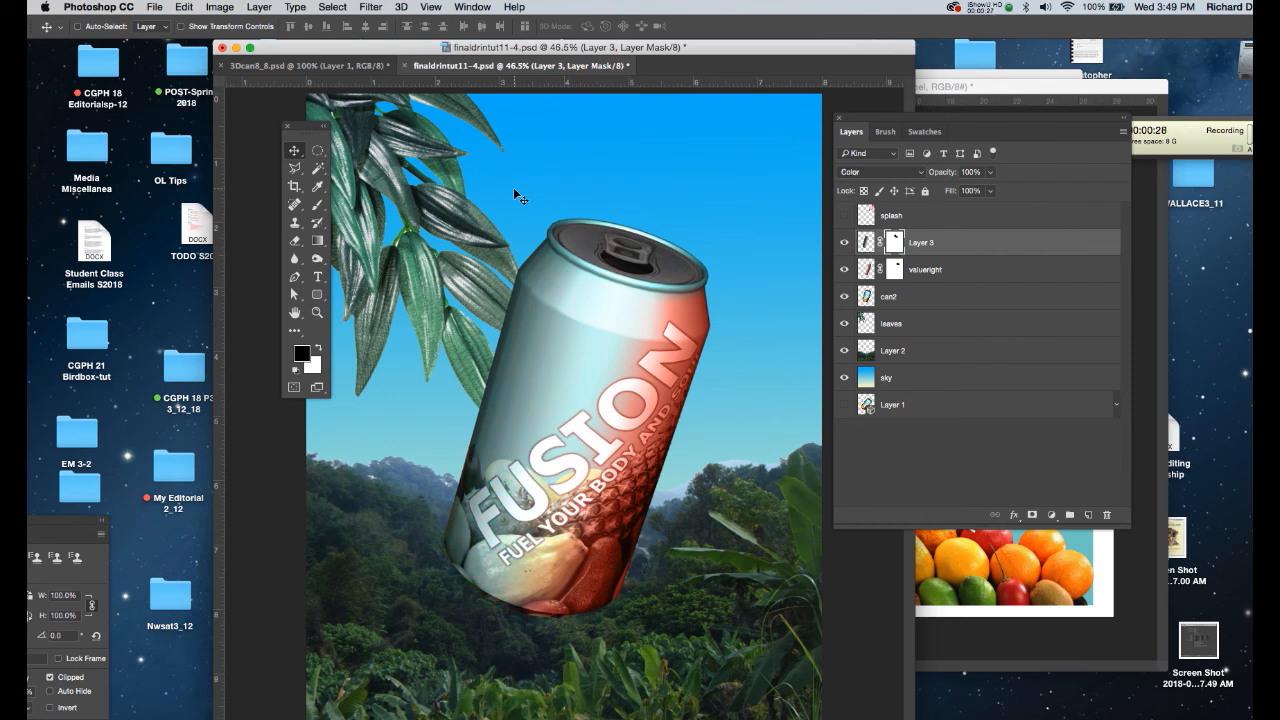
{"action": "key", "text": "shift+plus"}
{"action": "key", "text": "shift+plus"}
{"action": "key", "text": "shift+plus"}
{"action": "key", "text": "shift+plus"}
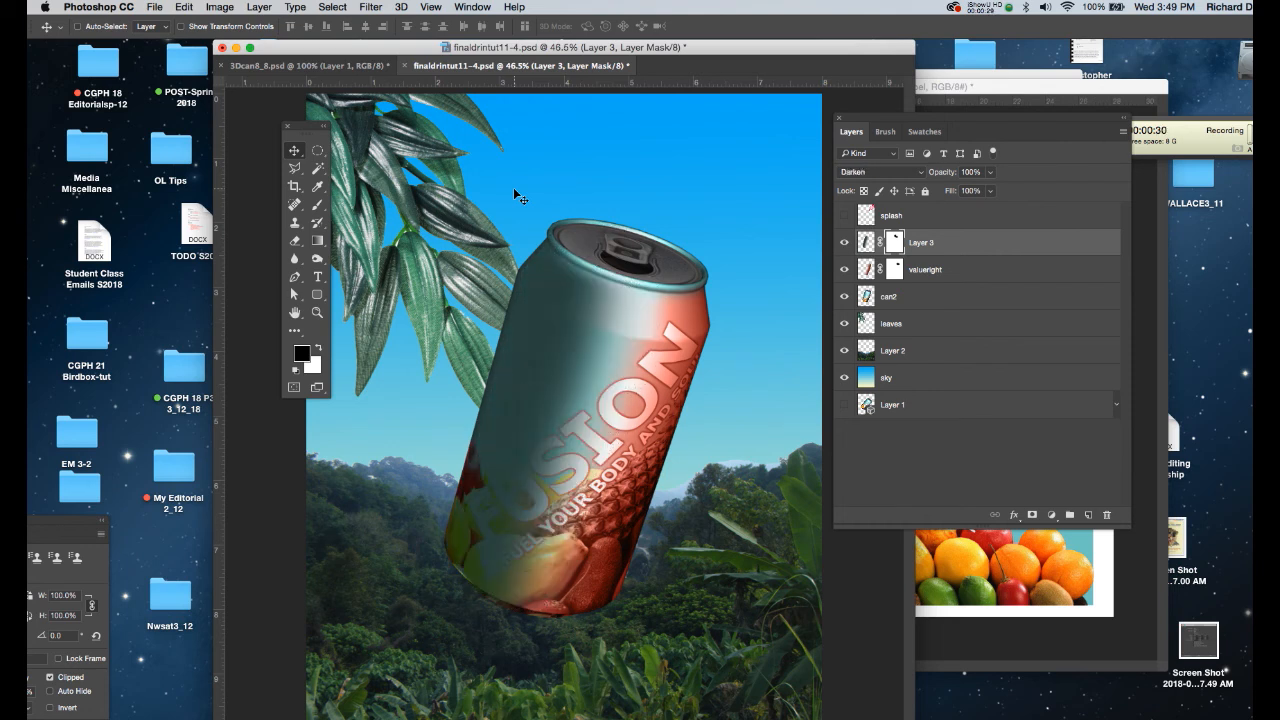
{"action": "key", "text": "shift+plus"}
{"action": "key", "text": "shift+plus"}
{"action": "key", "text": "shift+plus"}
{"action": "key", "text": "shift+plus"}
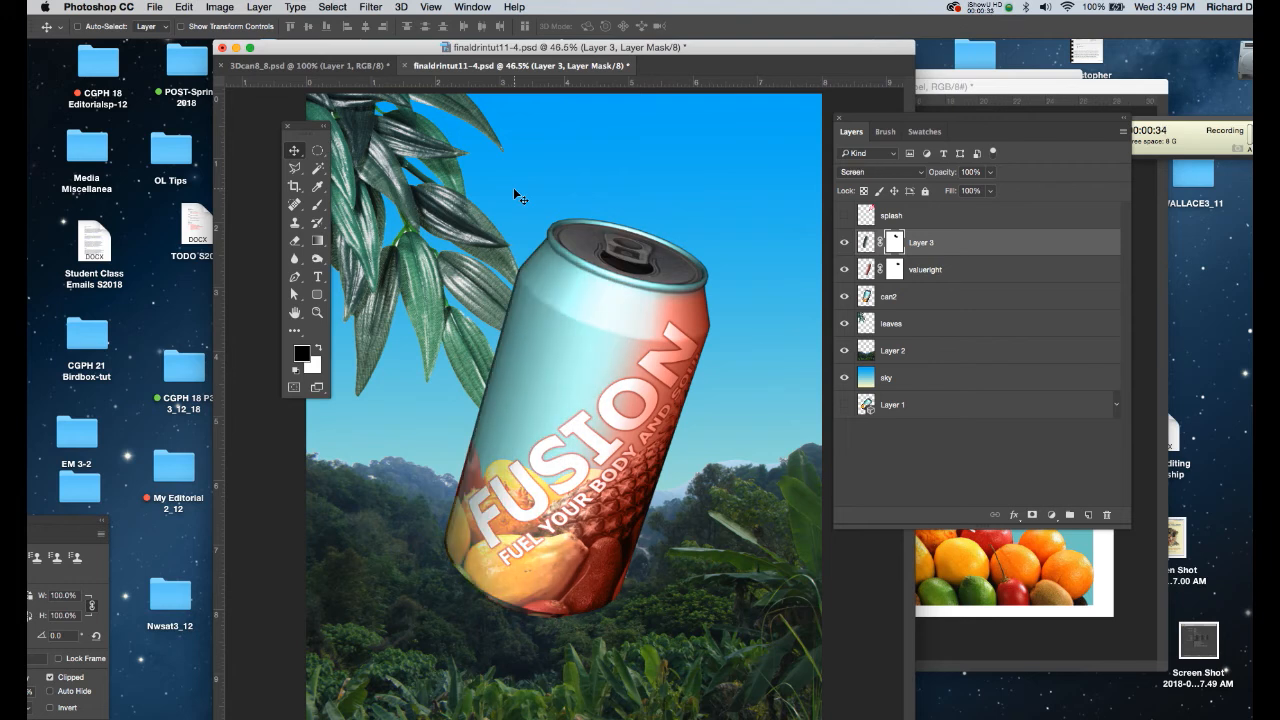
{"action": "key", "text": "shift+minus"}
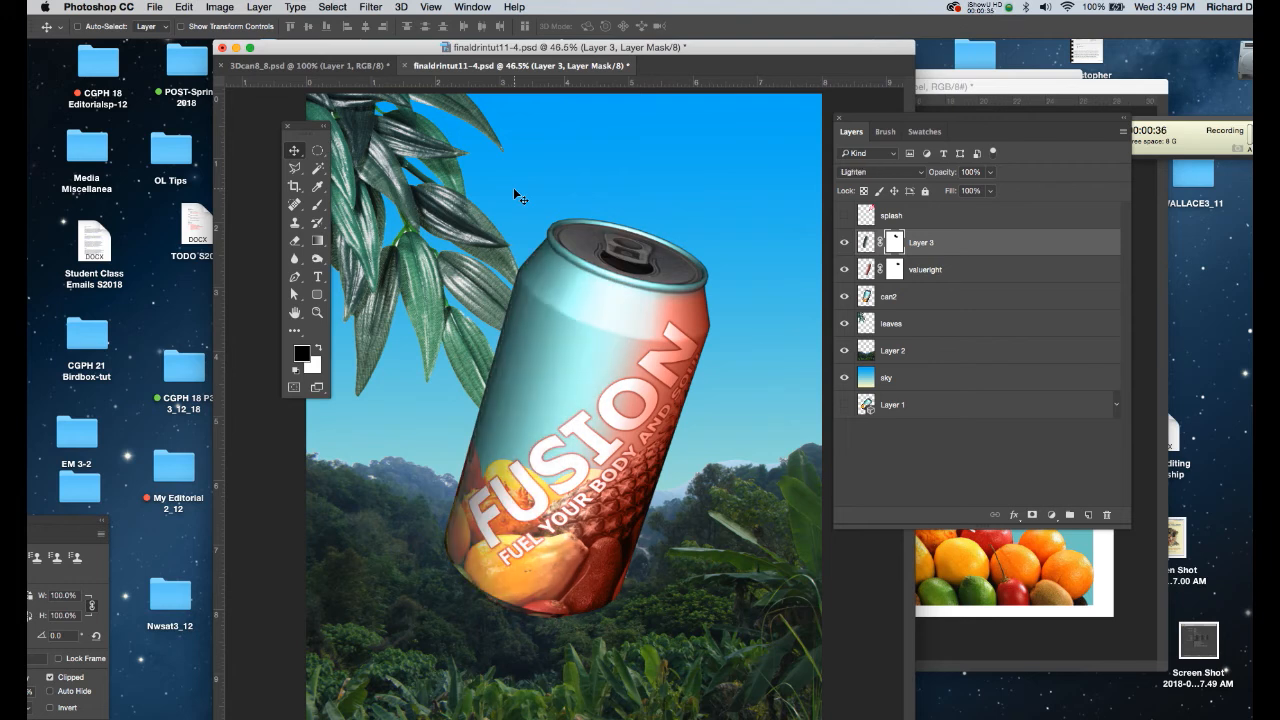
{"action": "key", "text": "shift+plus"}
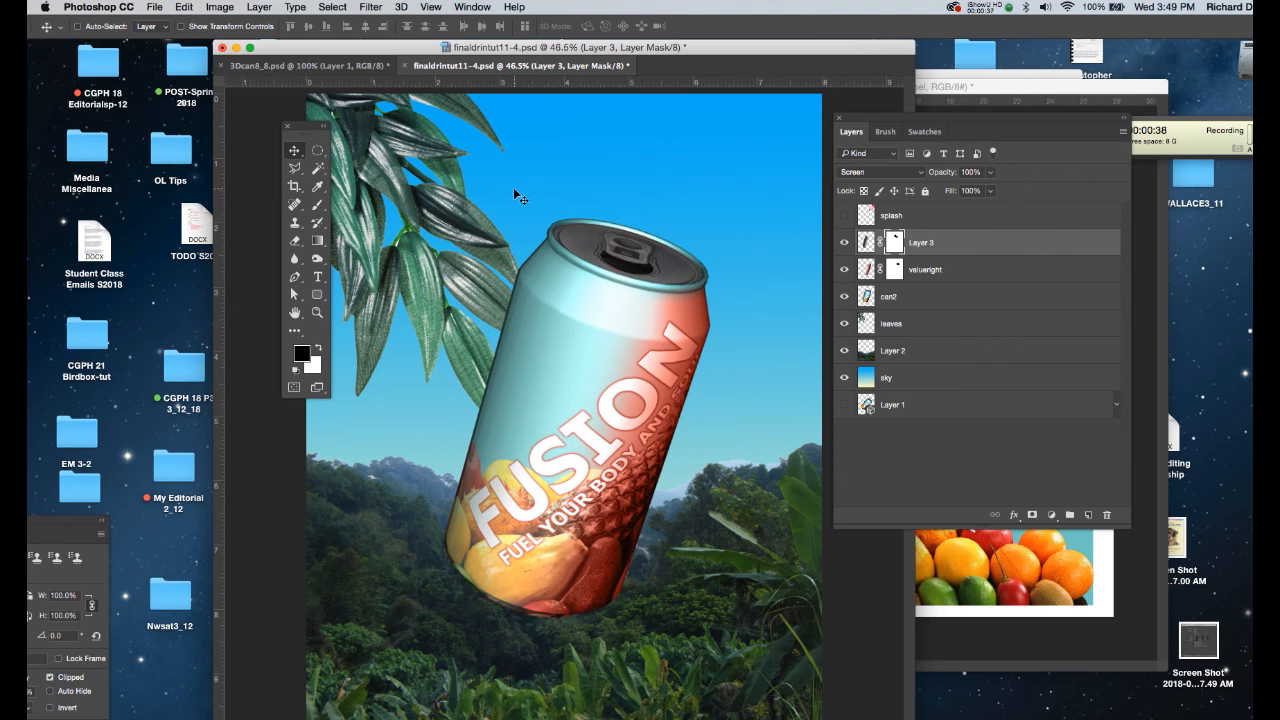
{"action": "key", "text": "shift+plus"}
{"action": "key", "text": "shift+plus"}
{"action": "key", "text": "shift+plus"}
{"action": "key", "text": "shift+plus"}
{"action": "key", "text": "shift+plus"}
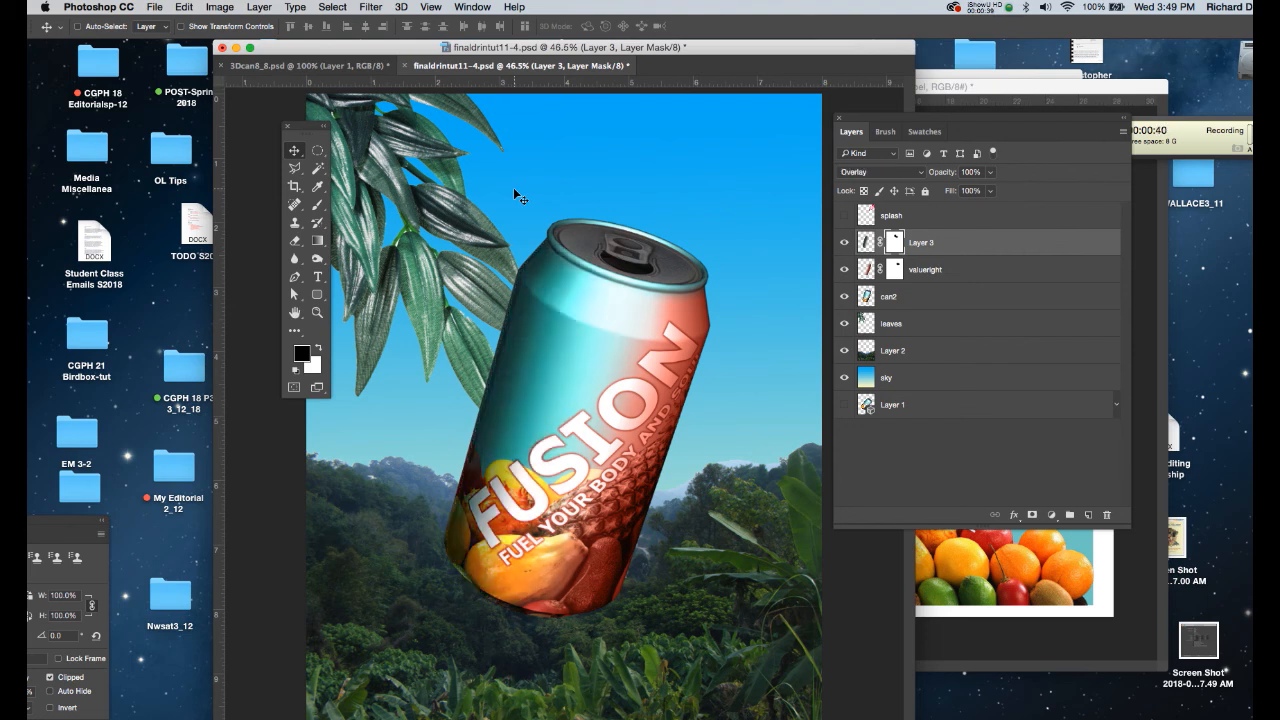
{"action": "key", "text": "shift+plus"}
Set Layer 3 to Hard Light at 60% opacity and save the document.
{"action": "left_click", "coordinate": [848, 174]}
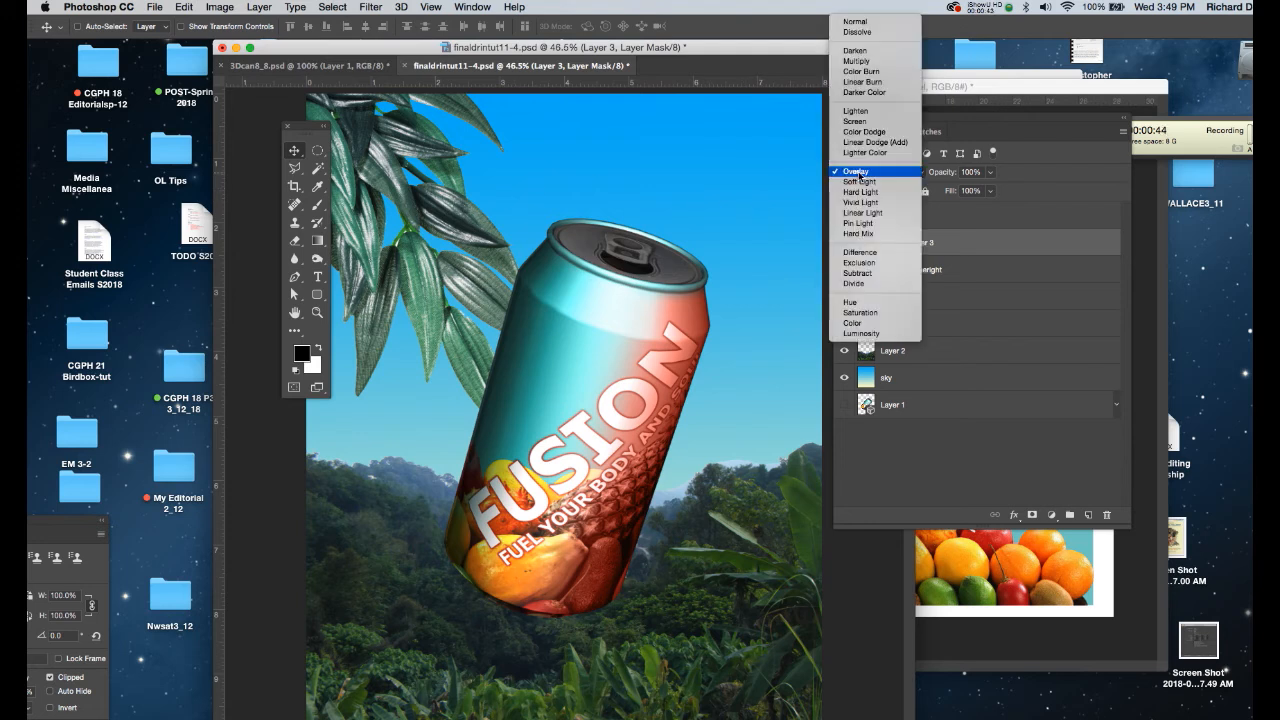
{"action": "left_click", "coordinate": [860, 192]}
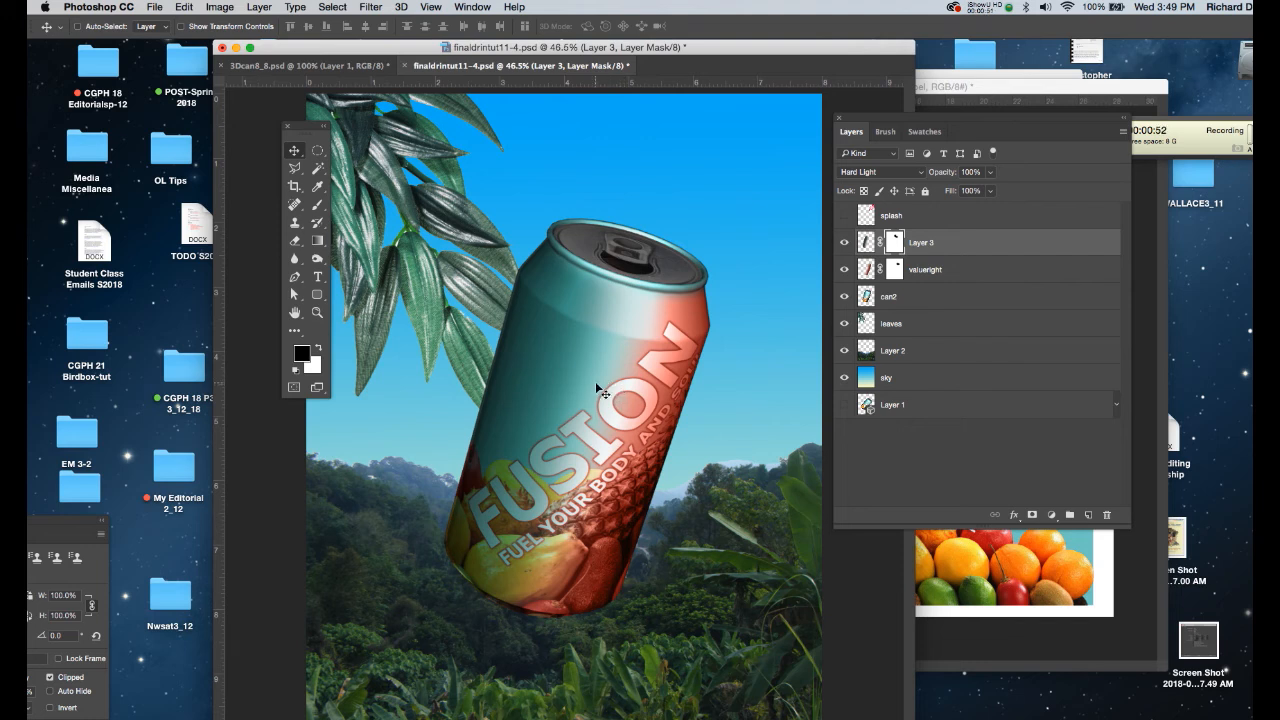
{"action": "key", "text": "6"}
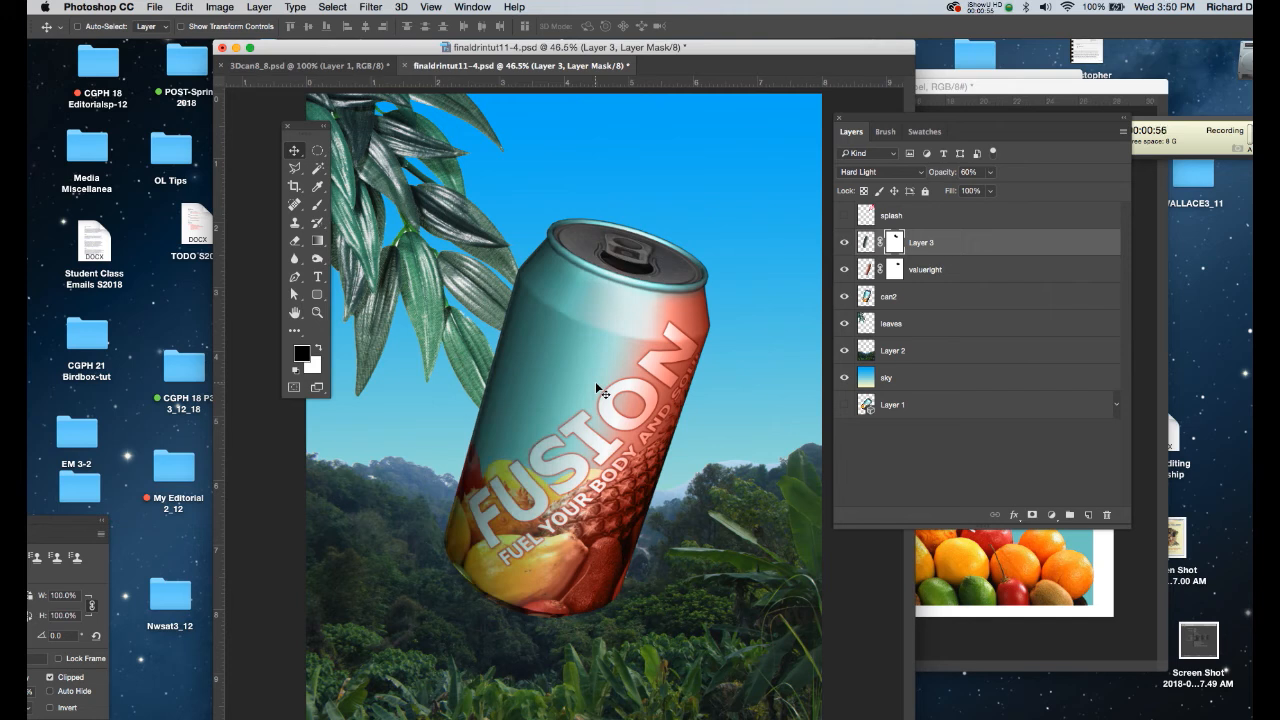
{"action": "key", "text": "super+s"}
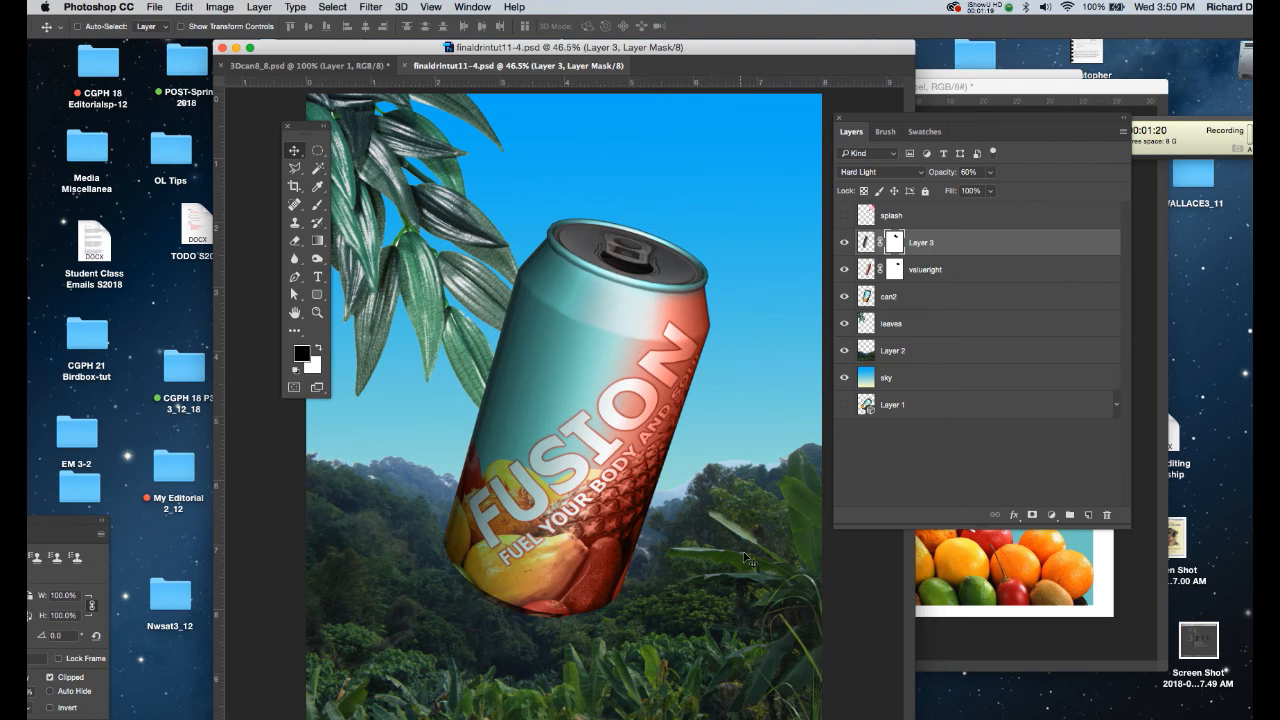
Load the can2 layer's outline as a selection and add a new layer named whitelight above Layer 3.
{"action": "left_click", "coordinate": [866, 298], "text": "super"}
{"action": "key", "text": "super+shift+n"}
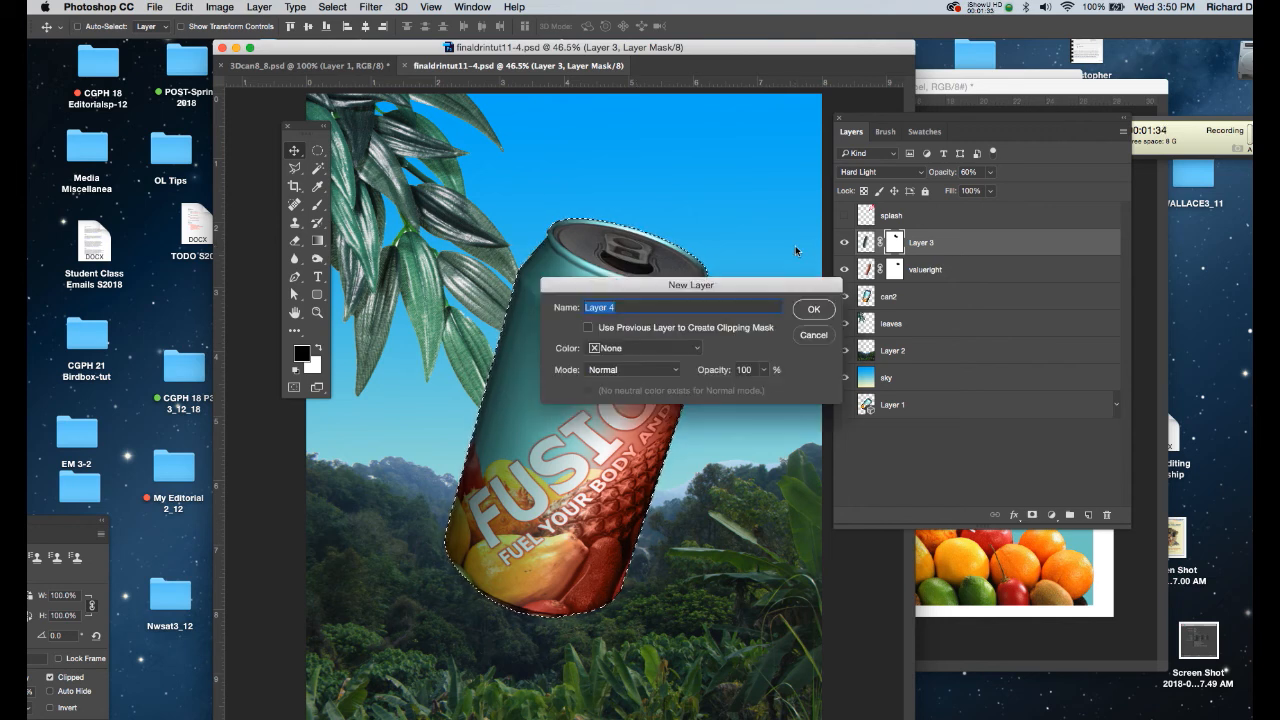
{"action": "type", "text": "whitelight"}
{"action": "key", "text": "Return"}
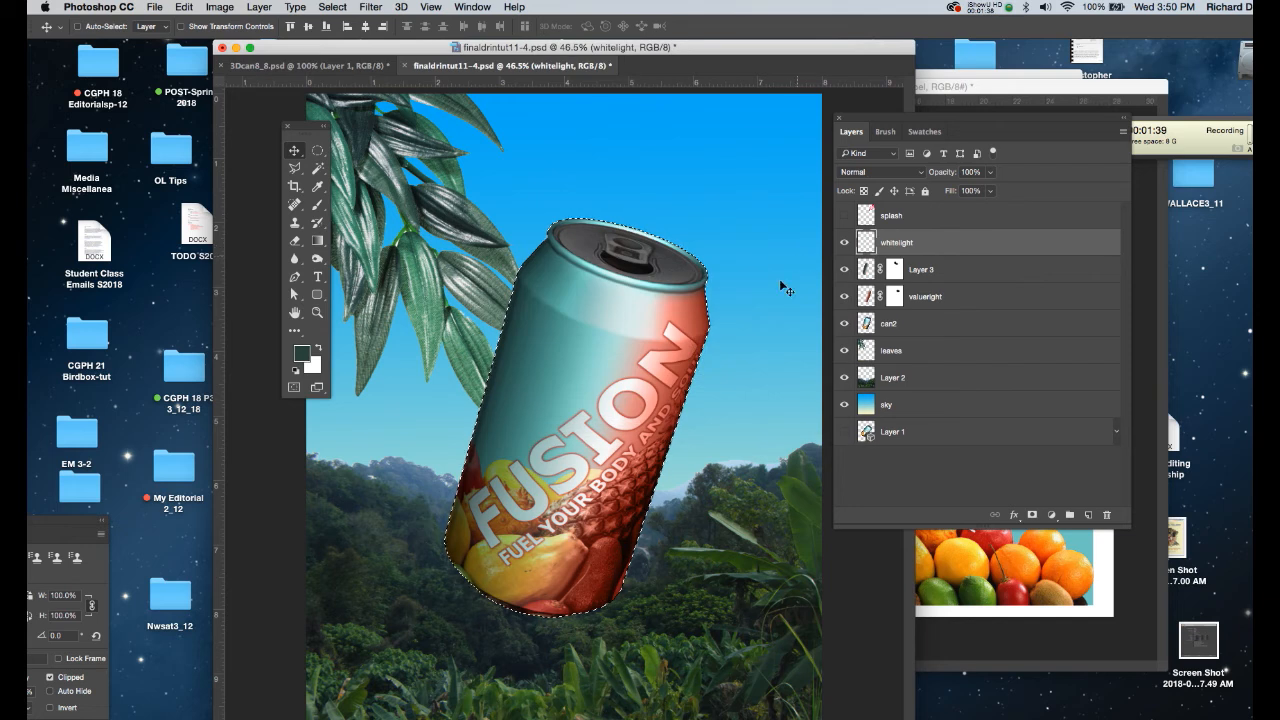
Paint white down the can's left side on the whitelight layer with a 600 px soft brush.
{"action": "key", "text": "d"}
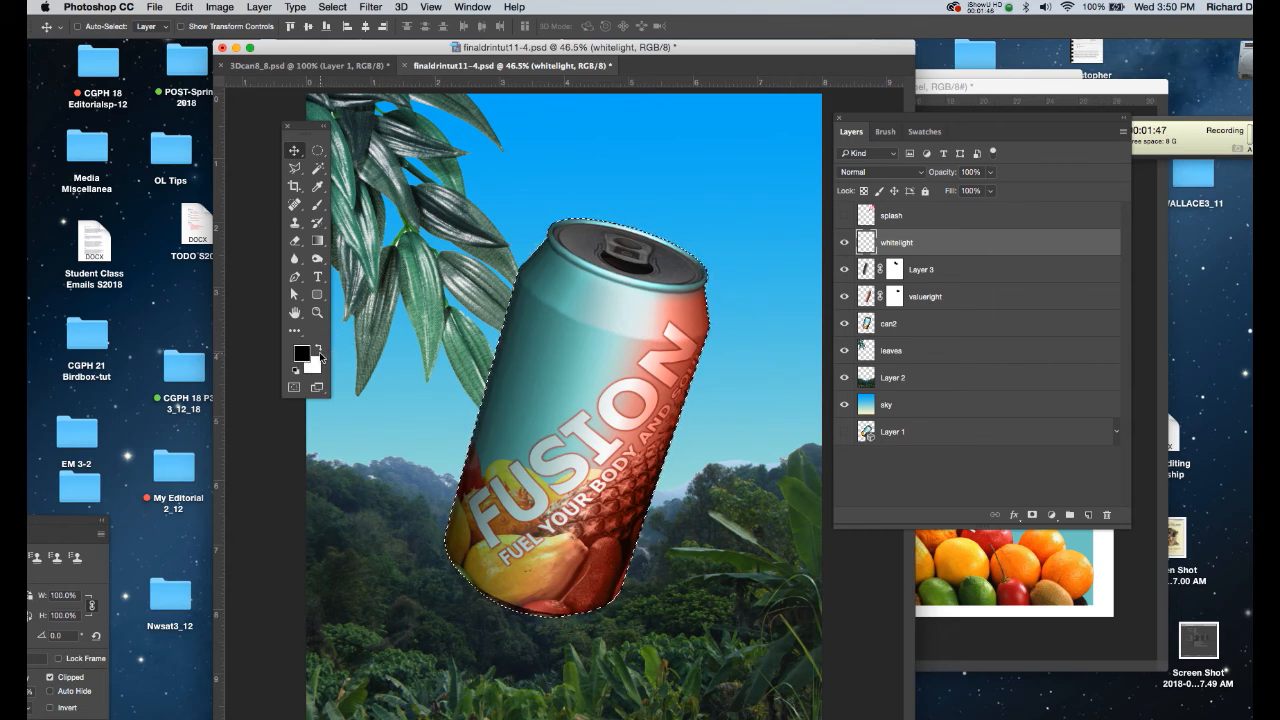
{"action": "key", "text": "x"}
{"action": "key", "text": "x"}
{"action": "key", "text": "x"}
{"action": "key", "text": "x"}
{"action": "key", "text": "x"}
{"action": "key", "text": "b"}
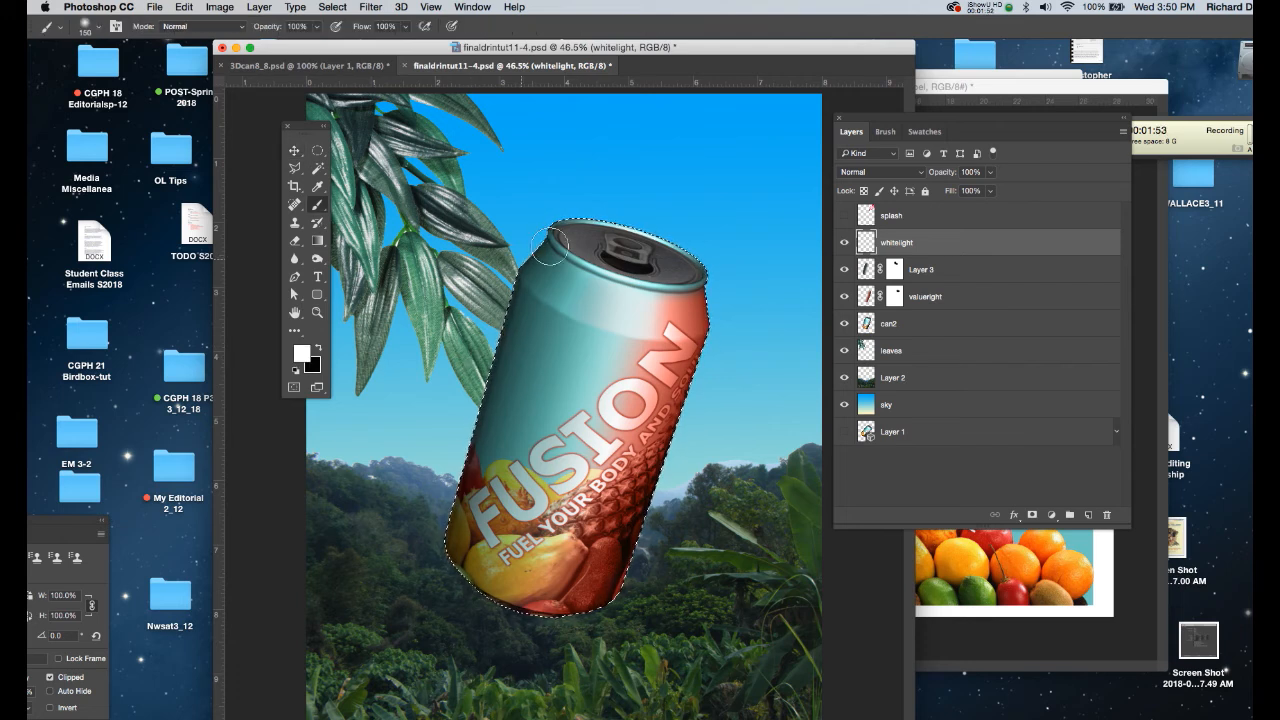
{"action": "key", "text": "bracketright"}
{"action": "key", "text": "bracketright"}
{"action": "key", "text": "bracketright"}
{"action": "key", "text": "bracketright"}
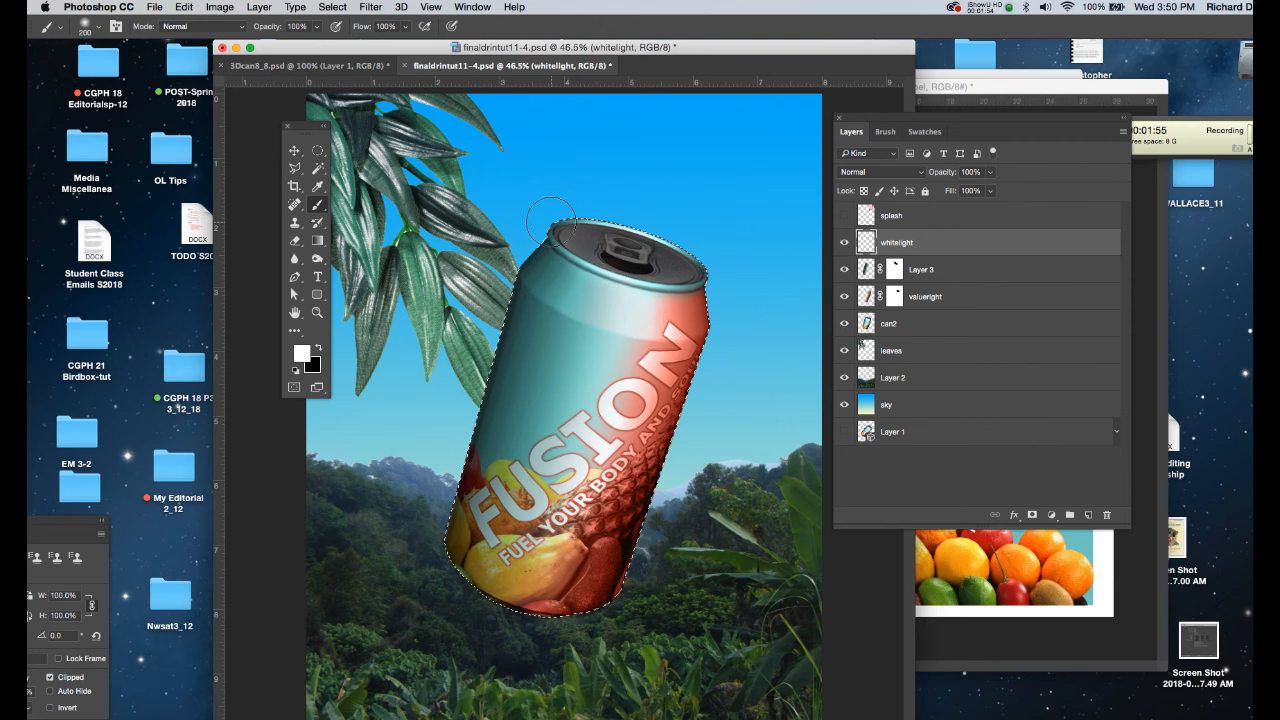
{"action": "key", "text": "bracketright"}
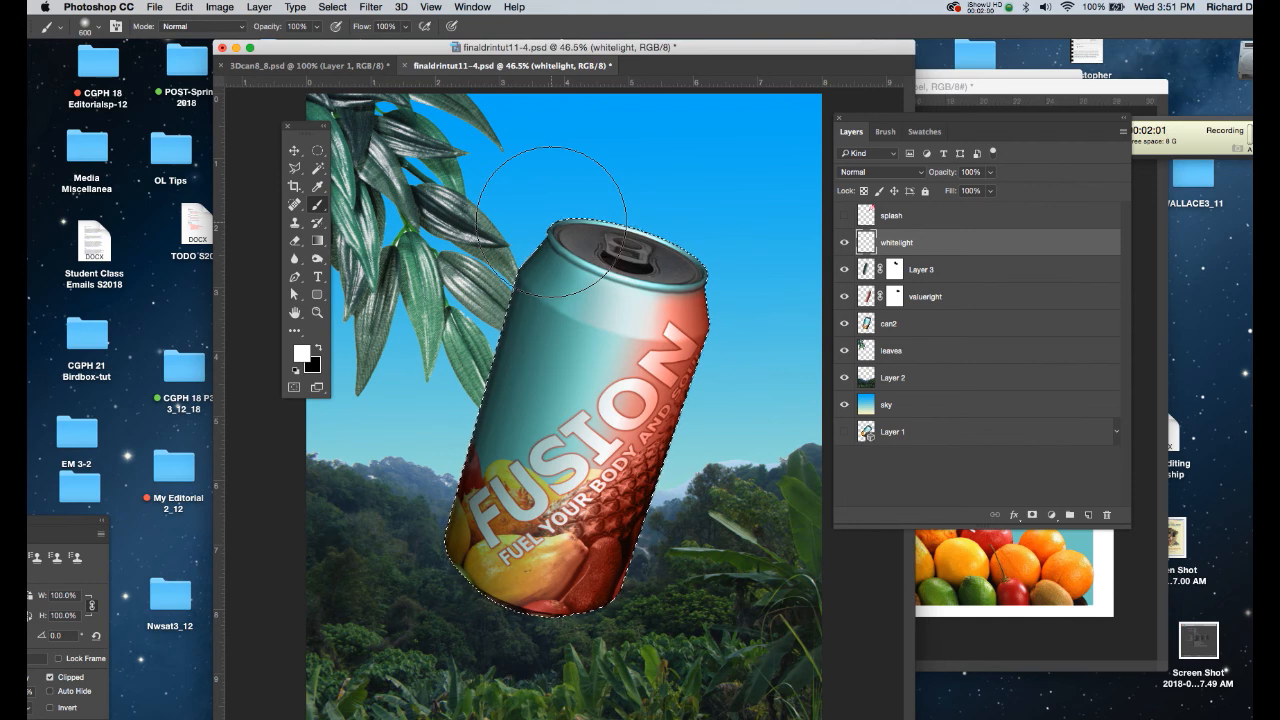
{"action": "mouse_move", "coordinate": [551, 221]}
{"action": "left_mouse_down"}
{"action": "mouse_move", "coordinate": [488, 537]}
{"action": "mouse_move", "coordinate": [530, 345]}
{"action": "mouse_move", "coordinate": [522, 298]}
{"action": "mouse_move", "coordinate": [502, 458]}
{"action": "left_mouse_up"}
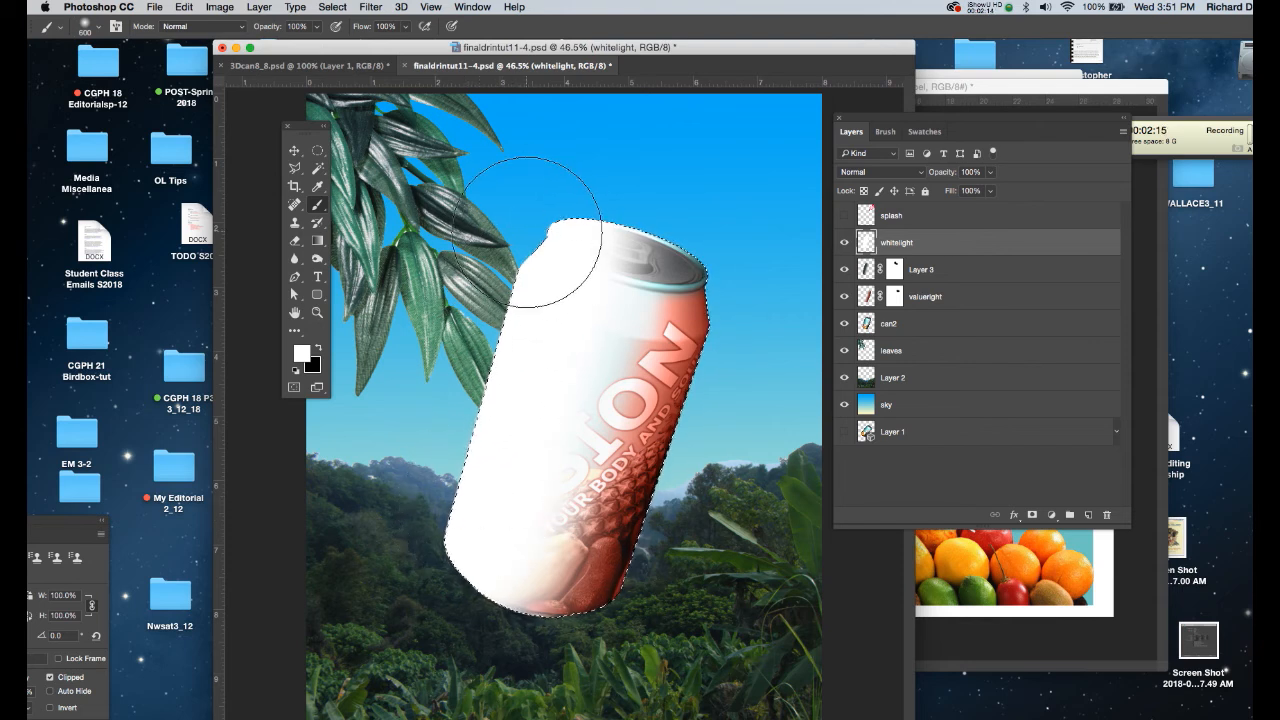
Shift the can selection slightly right, delete the white inside it to leave a strip along the can's left edge, and deselect.
{"action": "key", "text": "m"}
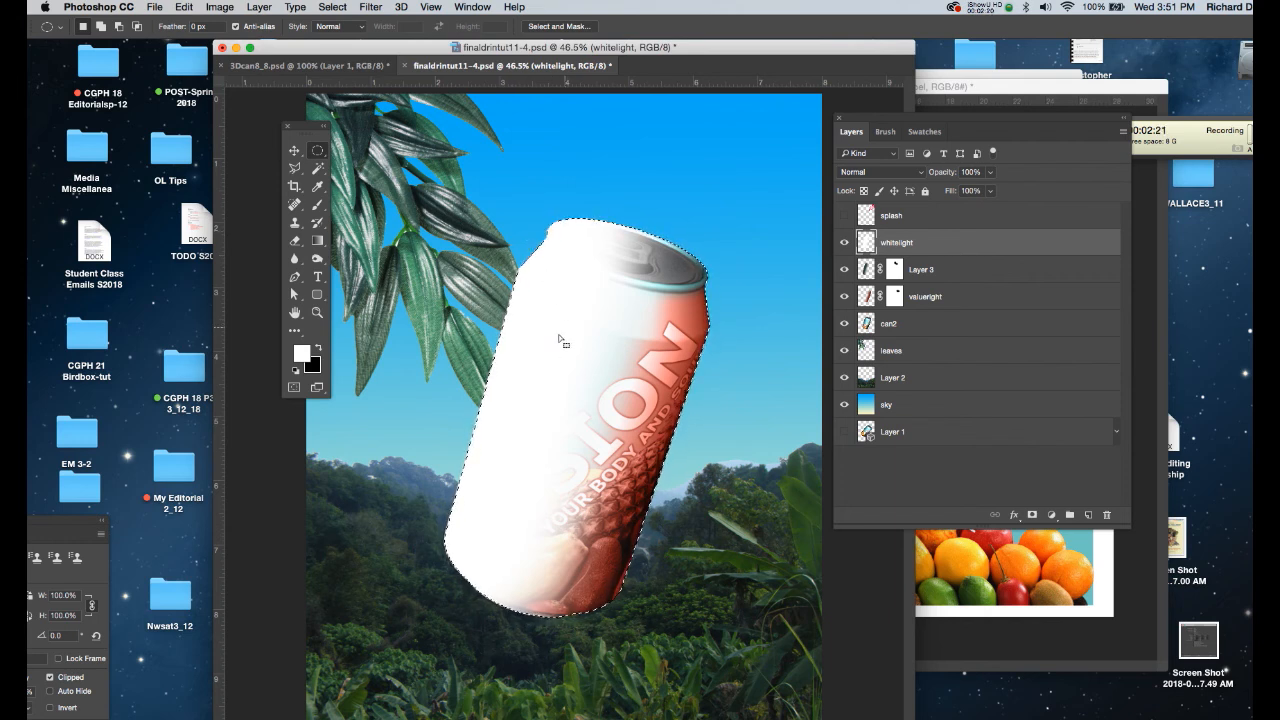
{"action": "mouse_move", "coordinate": [545, 360]}
{"action": "left_mouse_down"}
{"action": "mouse_move", "coordinate": [565, 356]}
{"action": "mouse_move", "coordinate": [554, 362]}
{"action": "left_mouse_up"}
{"action": "key", "text": "super+z"}
{"action": "key", "text": "shift+Right"}
{"action": "key", "text": "shift+Right"}
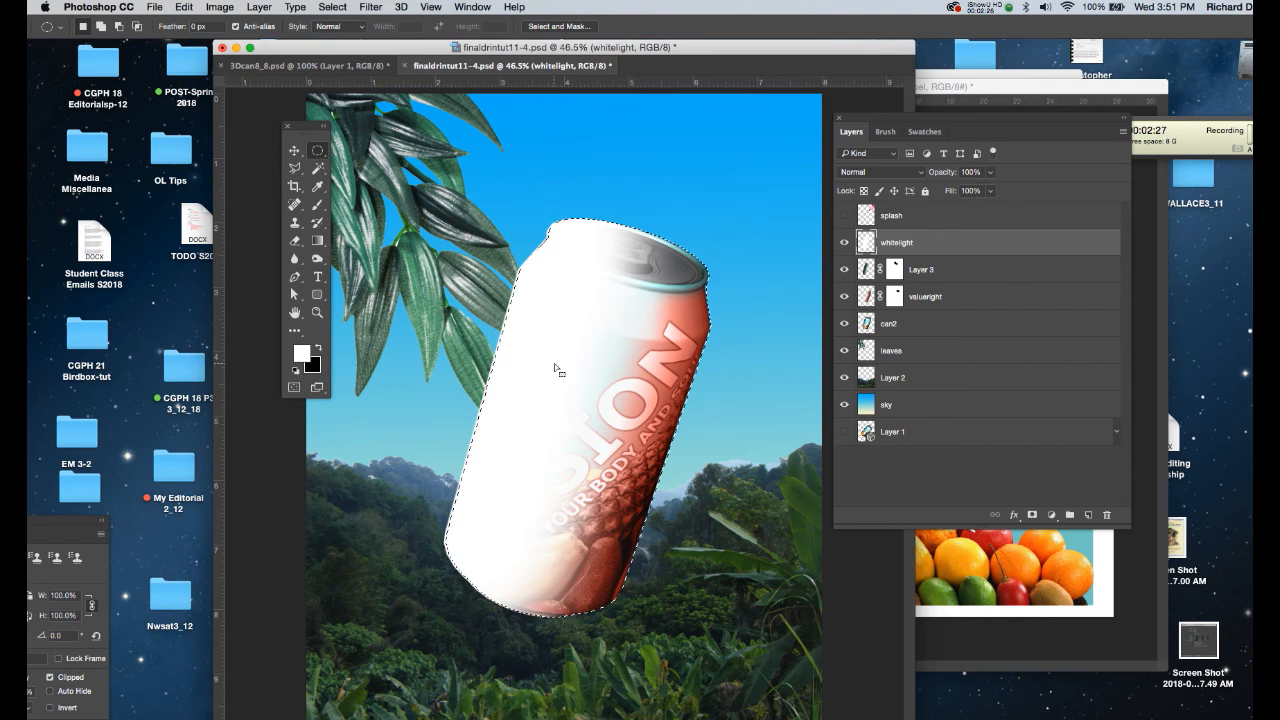
{"action": "key", "text": "shift+Right"}
{"action": "key", "text": "shift+Right"}
{"action": "key", "text": "shift+Right"}
{"action": "key", "text": "shift+Right"}
{"action": "left_click_drag", "start_coordinate": [553, 377], "coordinate": [551, 396]}
{"action": "key", "text": "Delete"}
{"action": "key", "text": "super+d"}
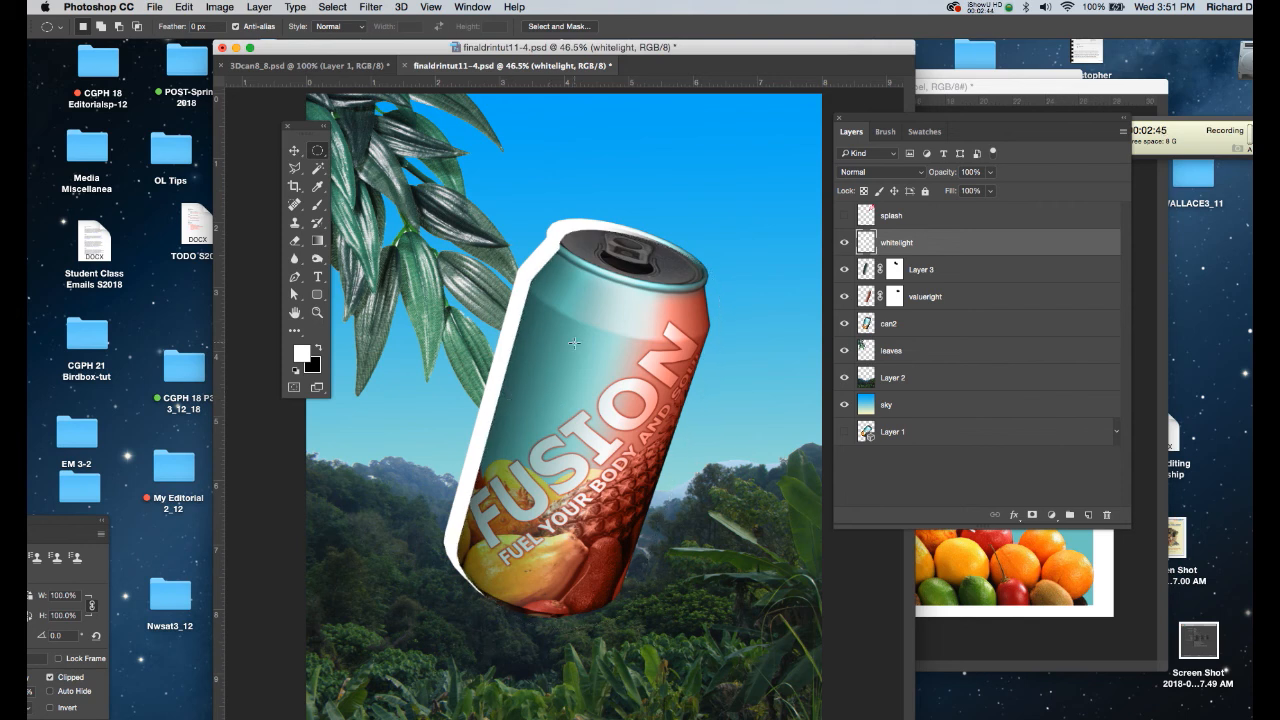
Move the white strip inward so it lies on the can's left side as a highlight.
{"action": "left_click", "coordinate": [295, 152]}
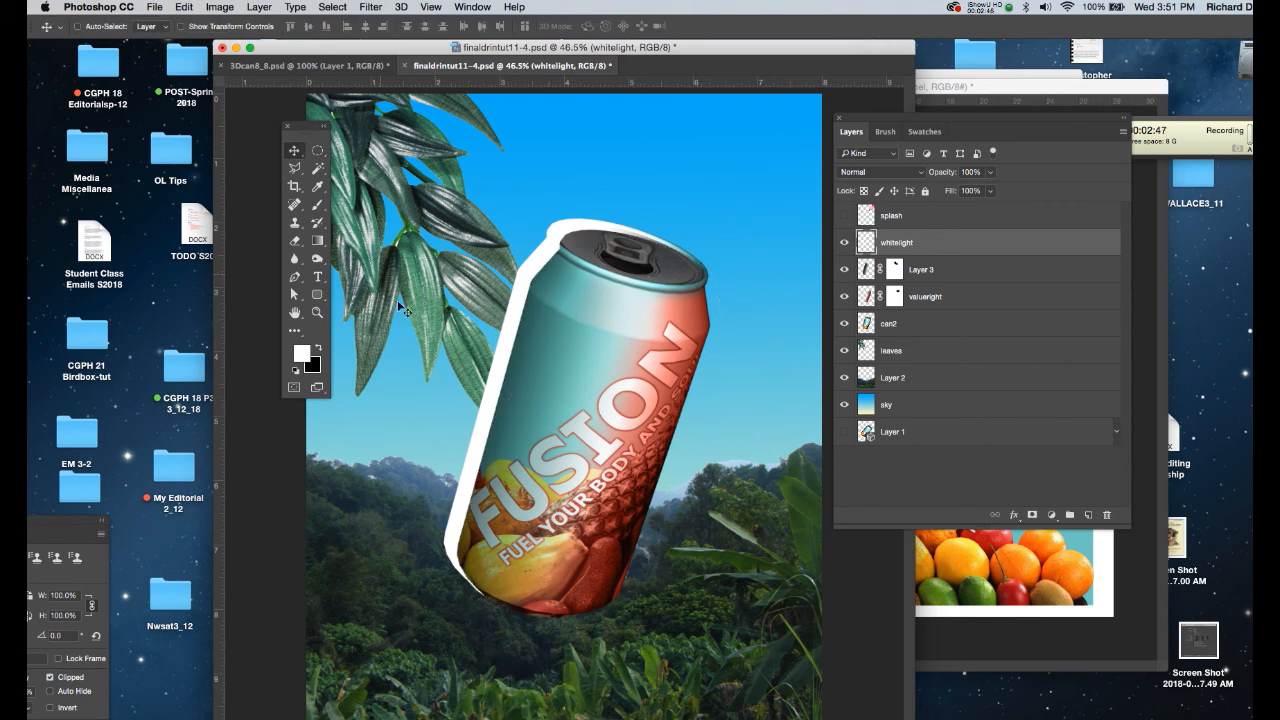
{"action": "left_click_drag", "start_coordinate": [495, 404], "coordinate": [506, 412]}
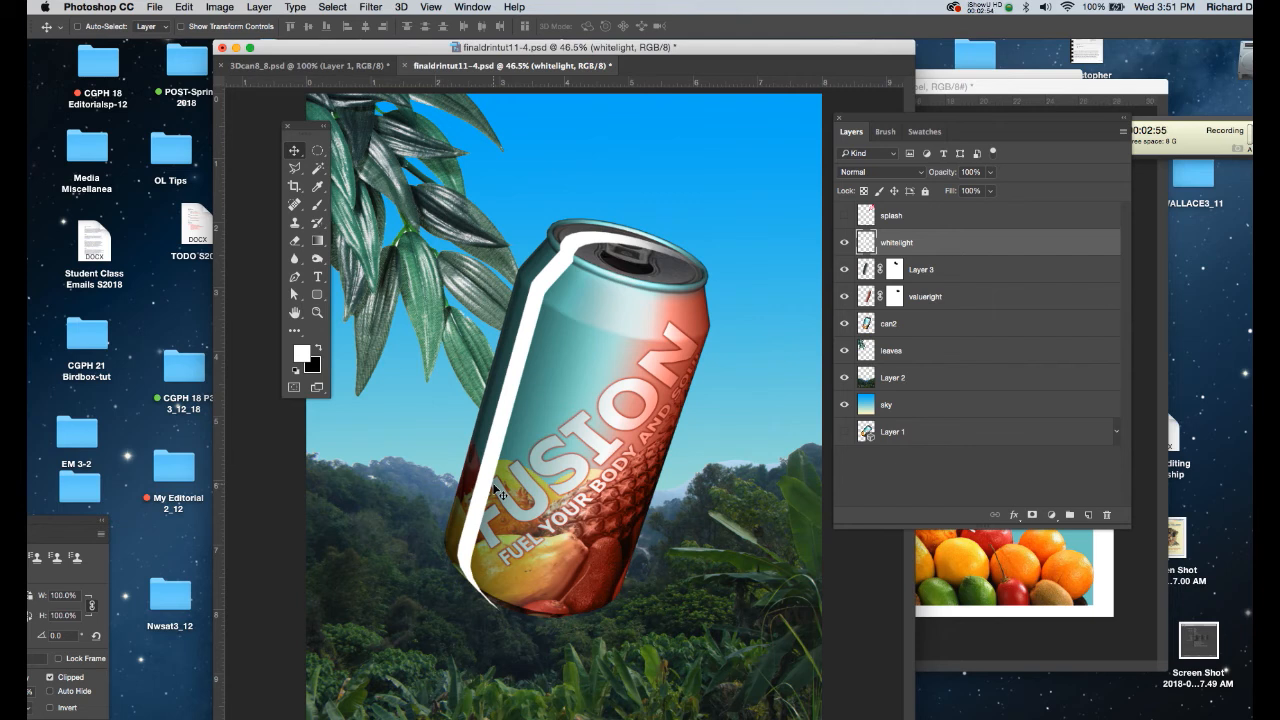
{"action": "left_click_drag", "start_coordinate": [488, 470], "coordinate": [491, 467]}
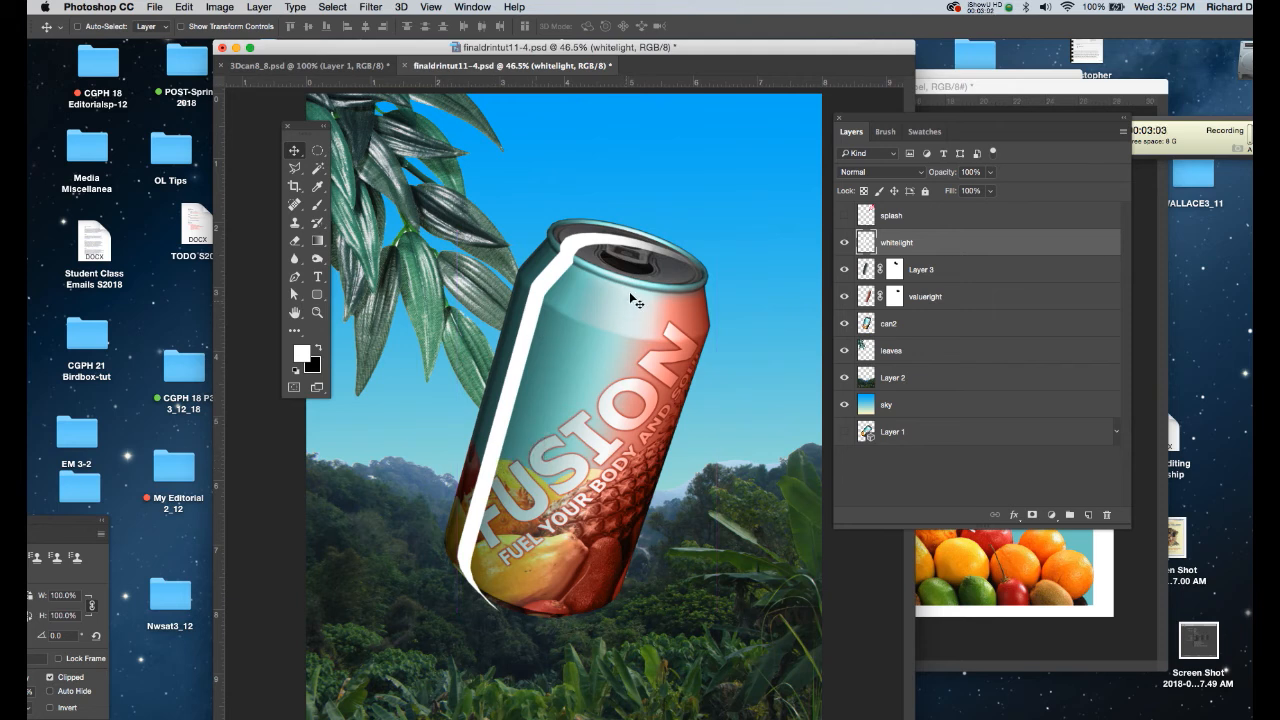
Convert the whitelight layer to a smart object and apply a Gaussian Blur with a 5 pixel radius.
{"action": "right_click", "coordinate": [983, 246]}
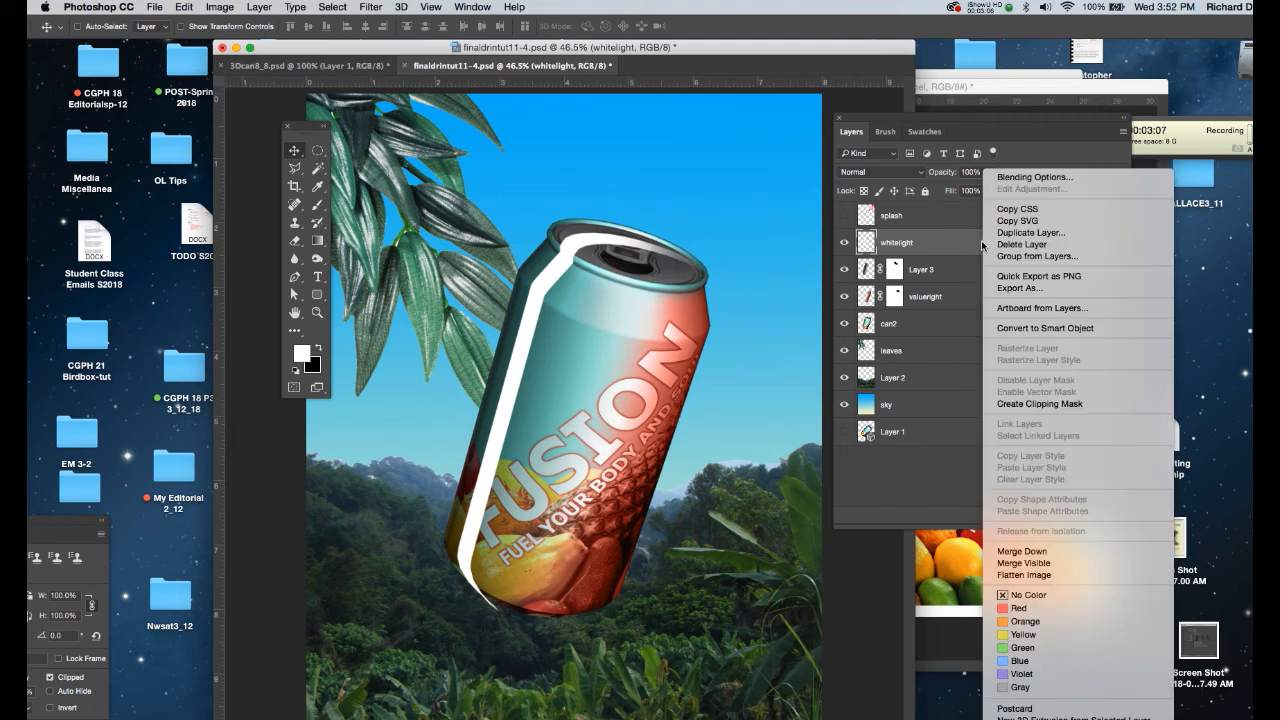
{"action": "left_click", "coordinate": [1012, 329]}
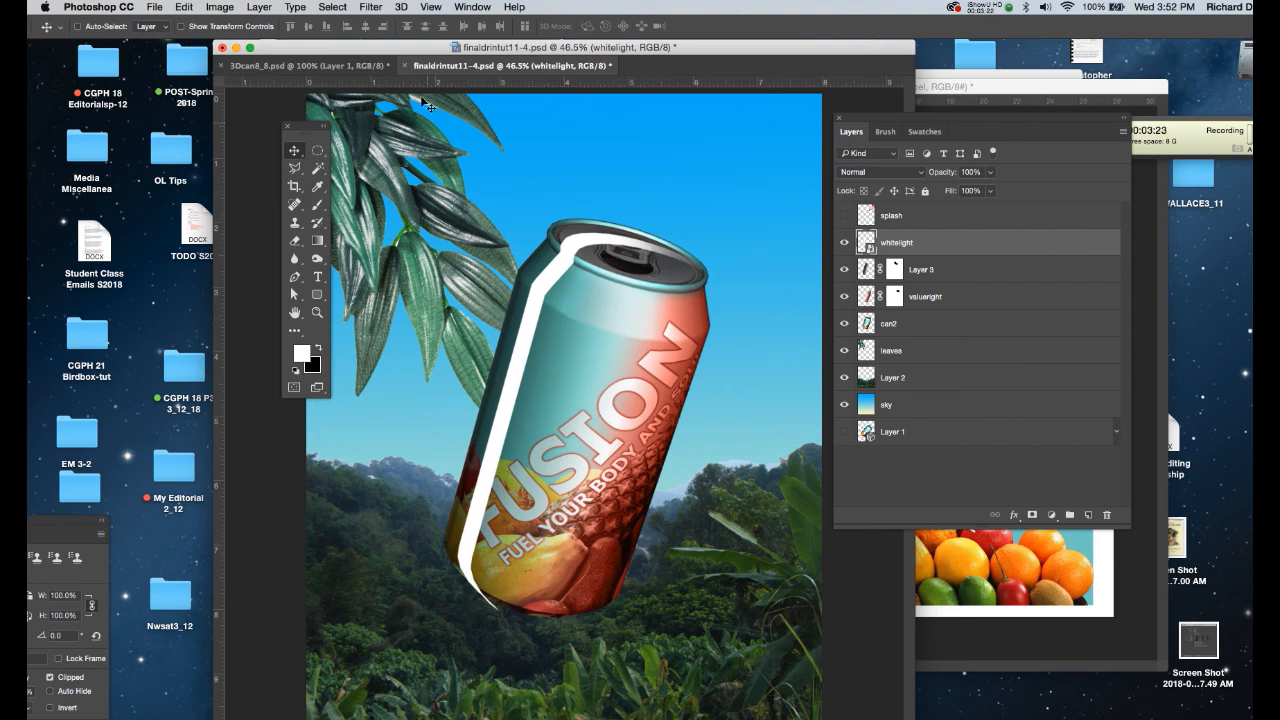
{"action": "left_click", "coordinate": [371, 8]}
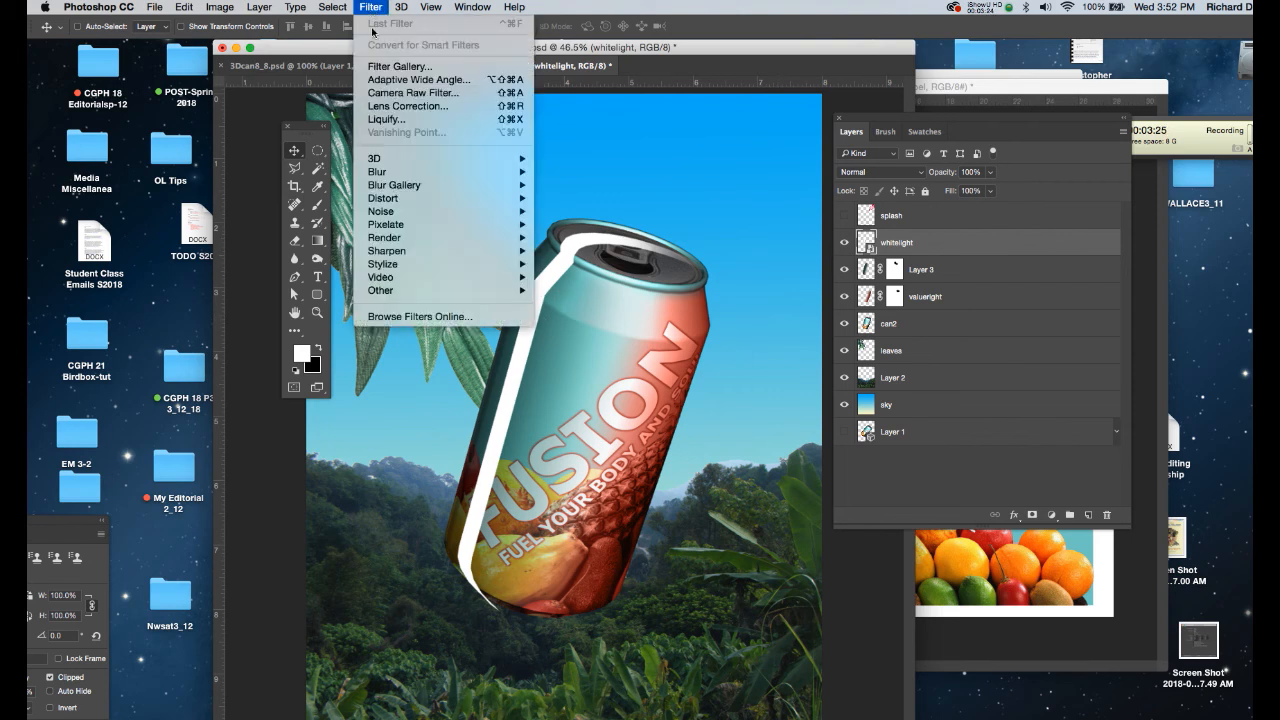
{"action": "mouse_move", "coordinate": [400, 172]}
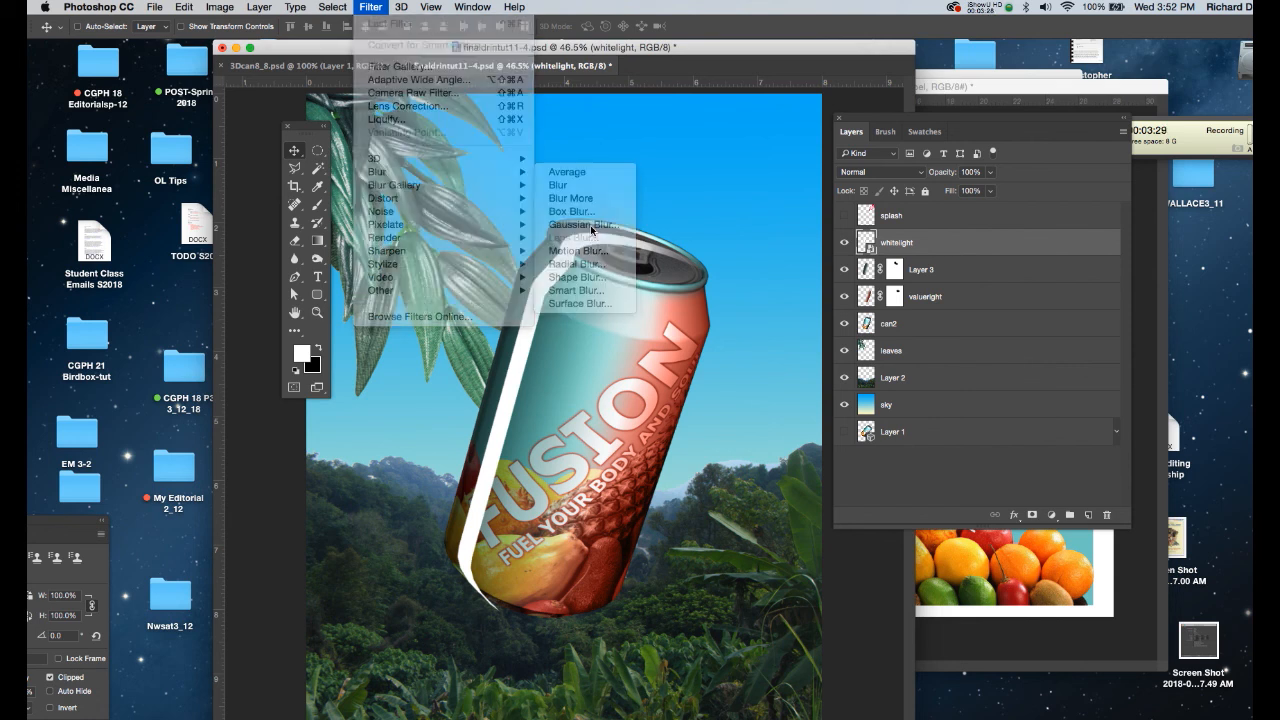
{"action": "left_click", "coordinate": [590, 225]}
{"action": "left_click_drag", "start_coordinate": [998, 291], "coordinate": [904, 191]}
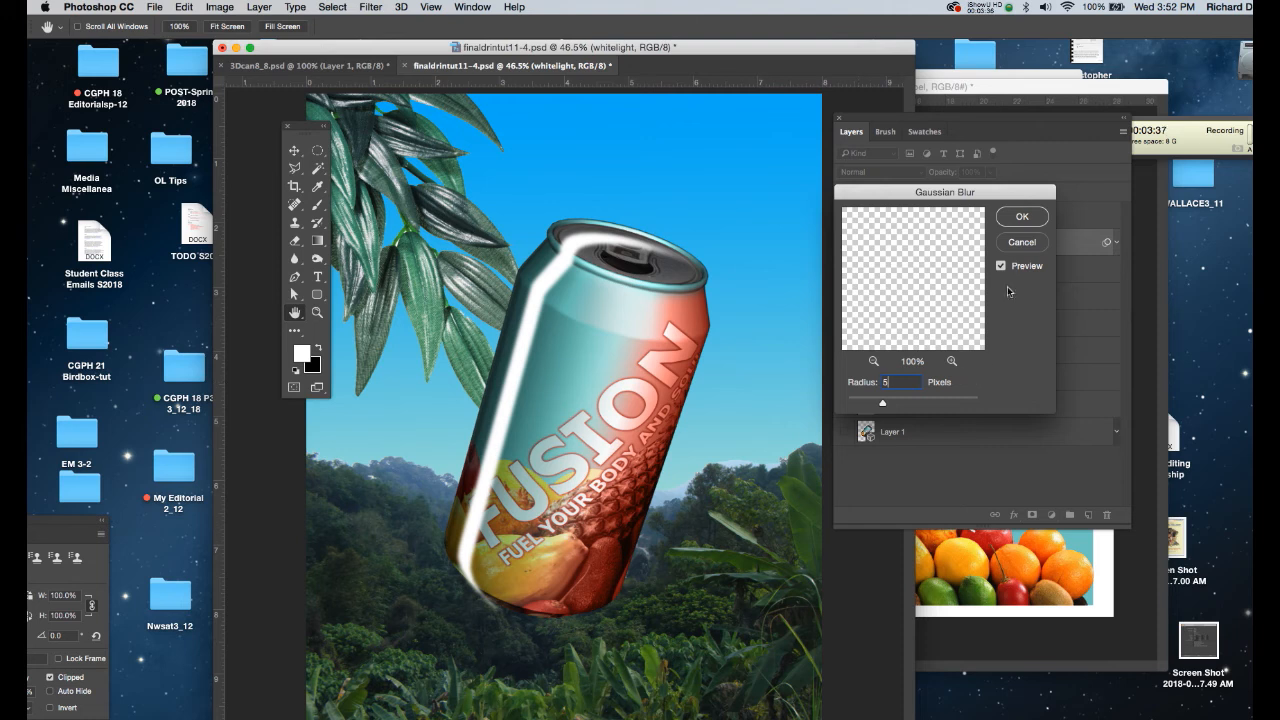
{"action": "left_click", "coordinate": [1024, 220]}
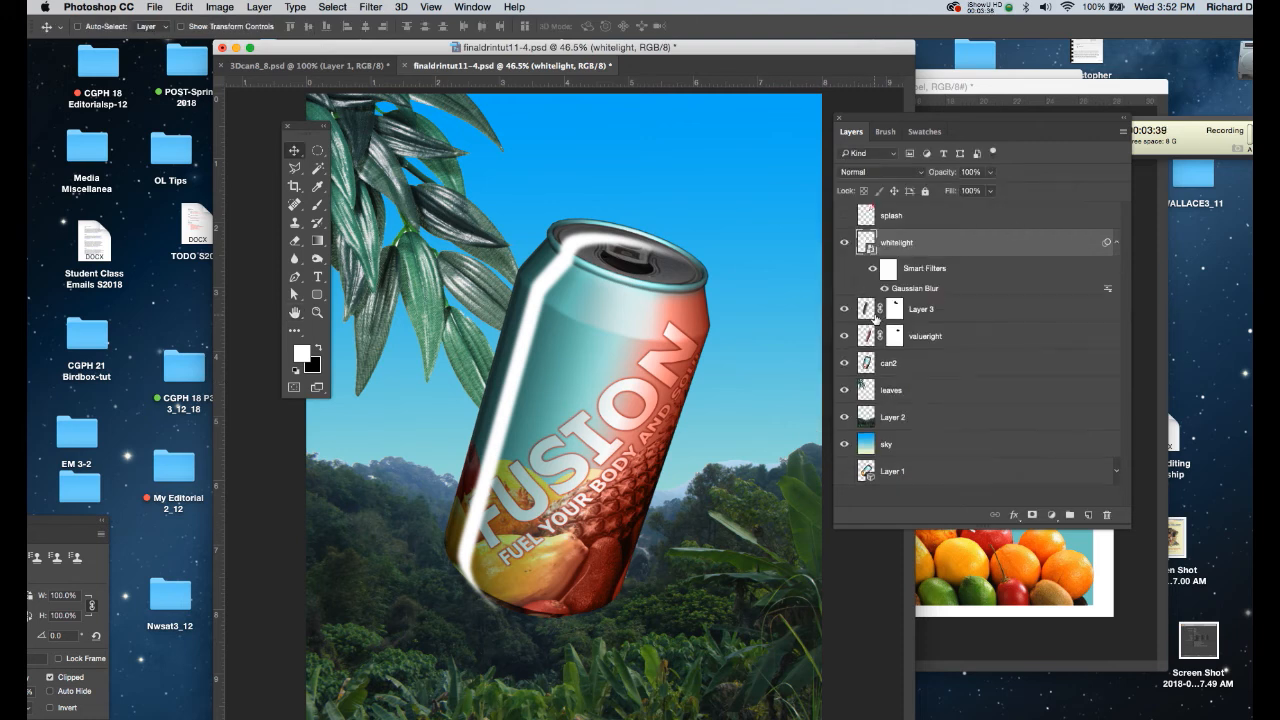
Save the document and change the whitelight layer's blend mode to Overlay.
{"action": "key", "text": "ctrl+s"}
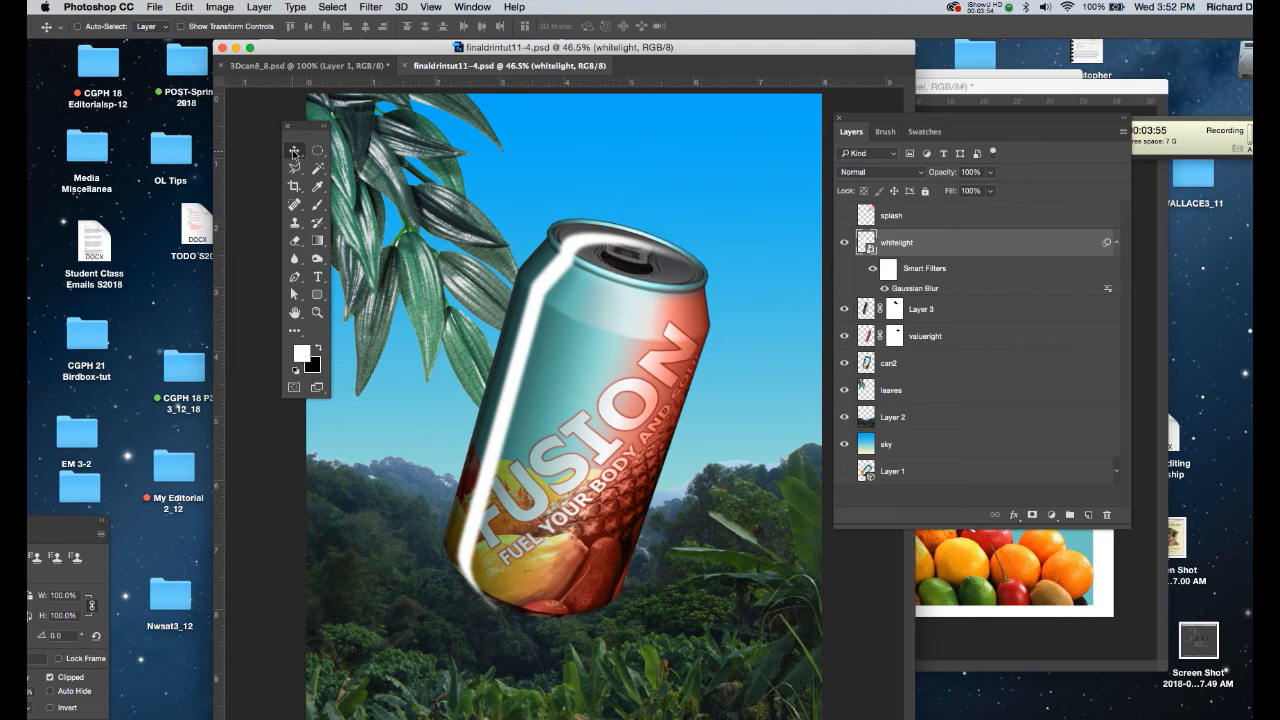
{"action": "key", "text": "shift+plus"}
{"action": "key", "text": "shift+plus"}
{"action": "key", "text": "shift+plus"}
{"action": "key", "text": "shift+plus"}
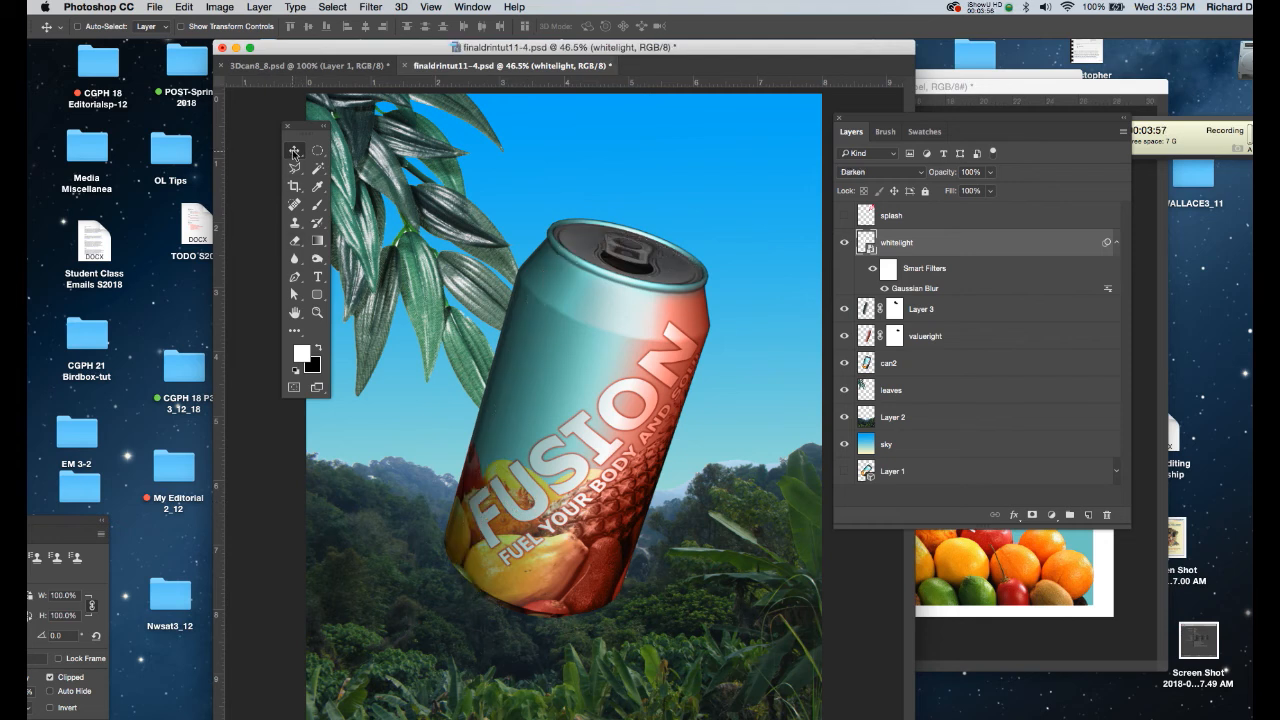
{"action": "key", "text": "shift+plus"}
{"action": "key", "text": "shift+plus"}
{"action": "key", "text": "shift+plus"}
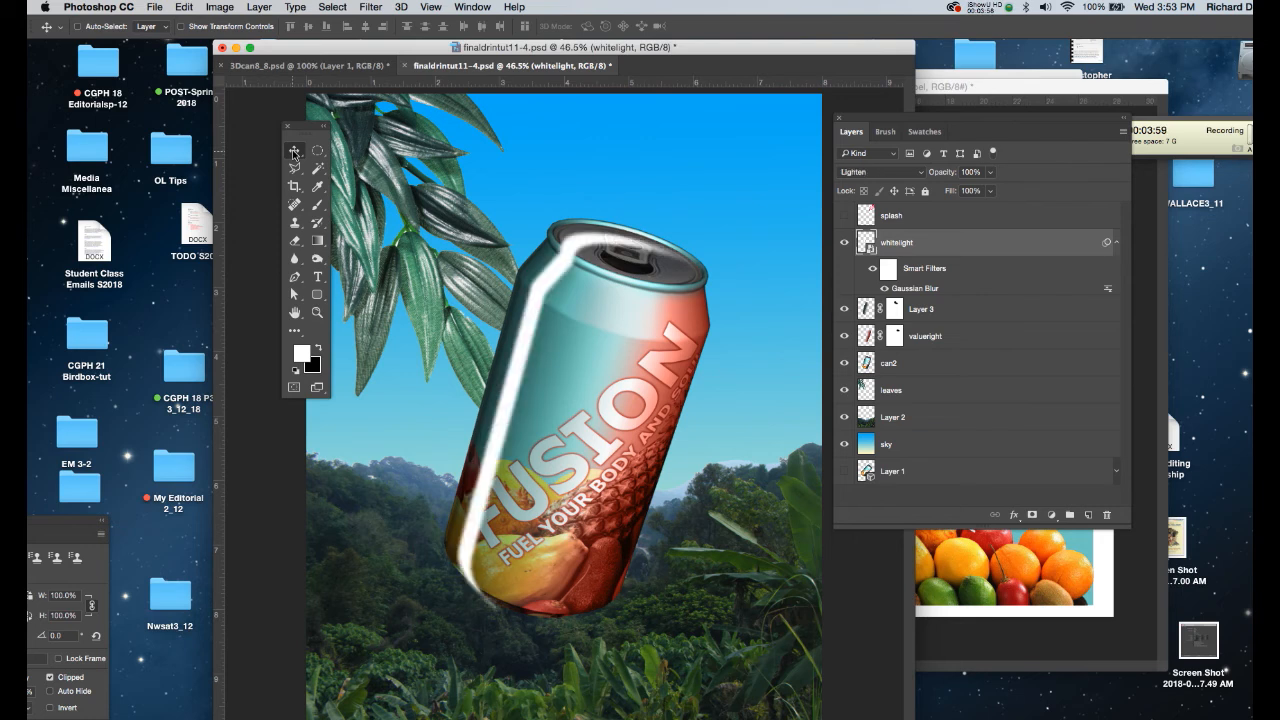
{"action": "key", "text": "shift+plus"}
{"action": "key", "text": "shift+plus"}
{"action": "key", "text": "shift+plus"}
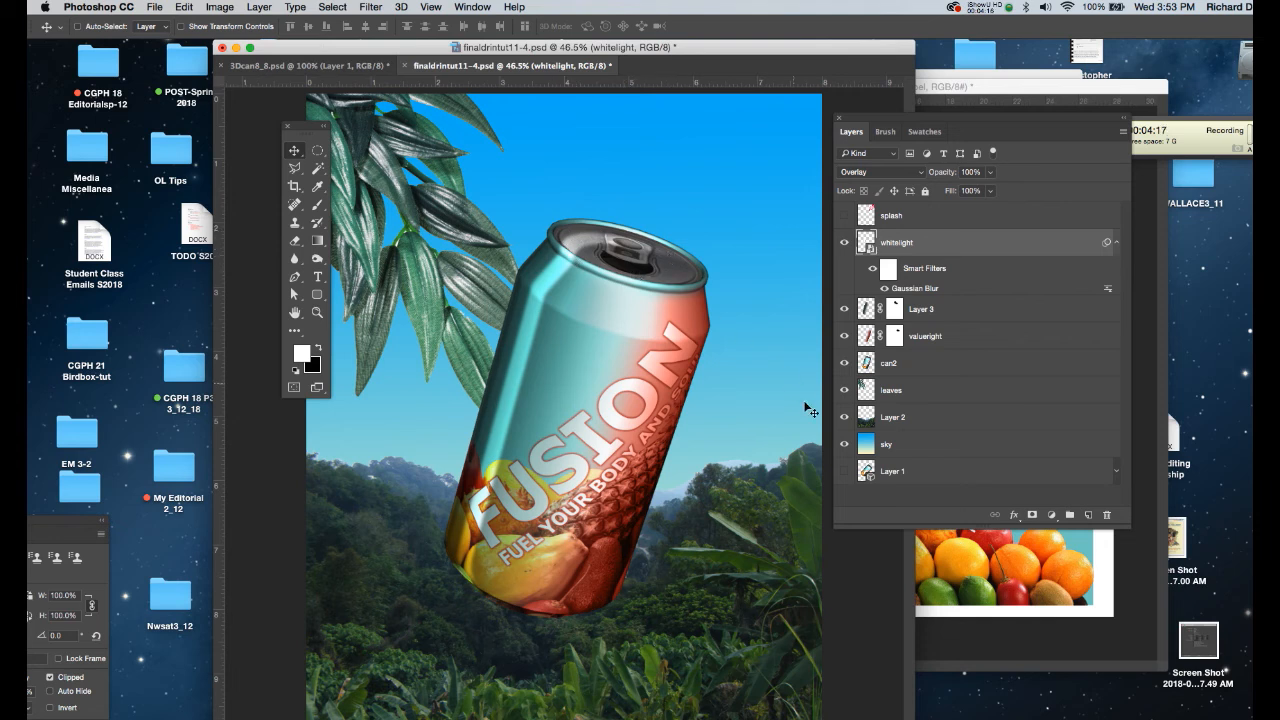
Rasterize the whitelight layer and add a layer mask to it.
{"action": "right_click", "coordinate": [1005, 239]}
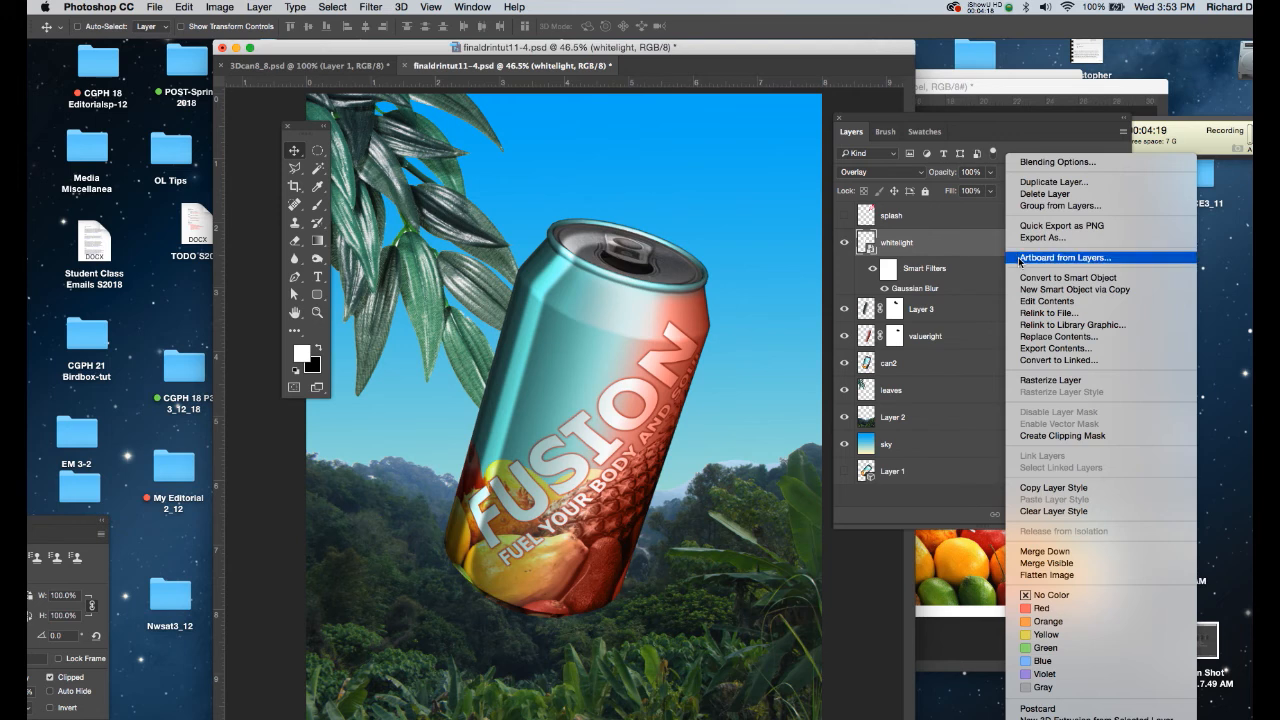
{"action": "left_click", "coordinate": [1033, 381]}
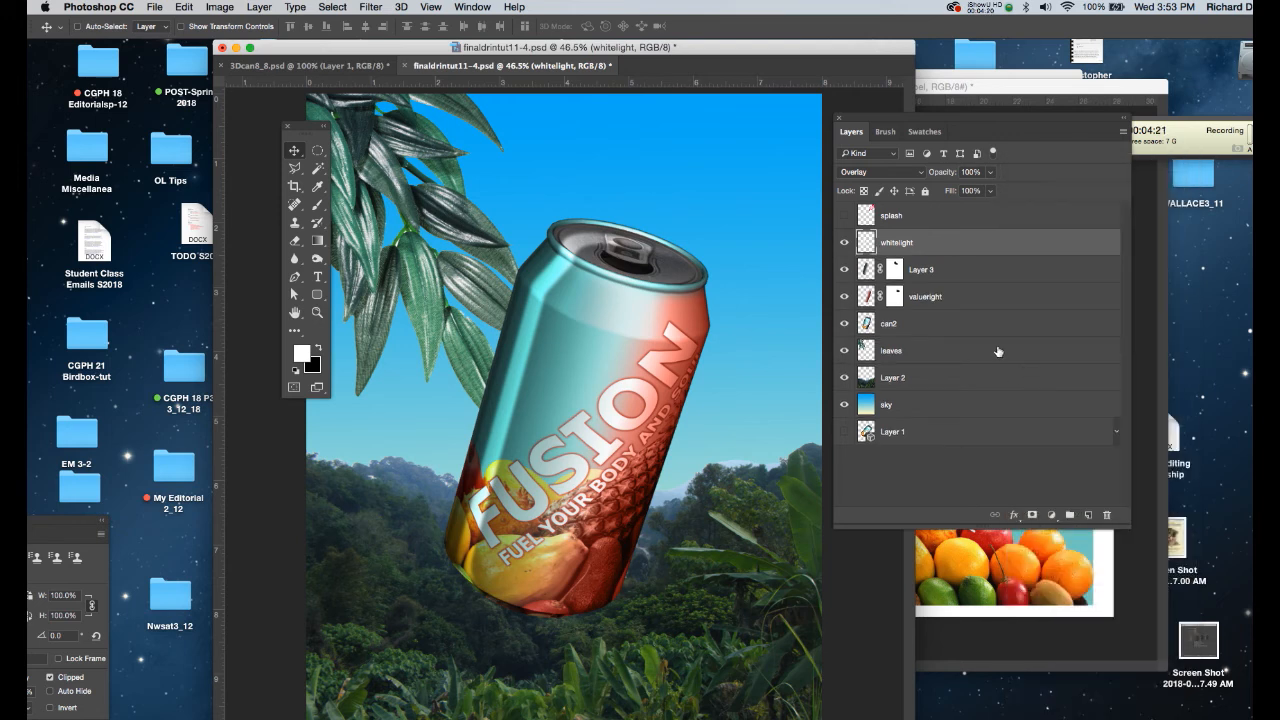
{"action": "left_click", "coordinate": [1032, 515]}
Paint black on the whitelight mask with a 100 px brush over the can's lid and lower-left bottom edge, then save.
{"action": "key", "text": "b"}
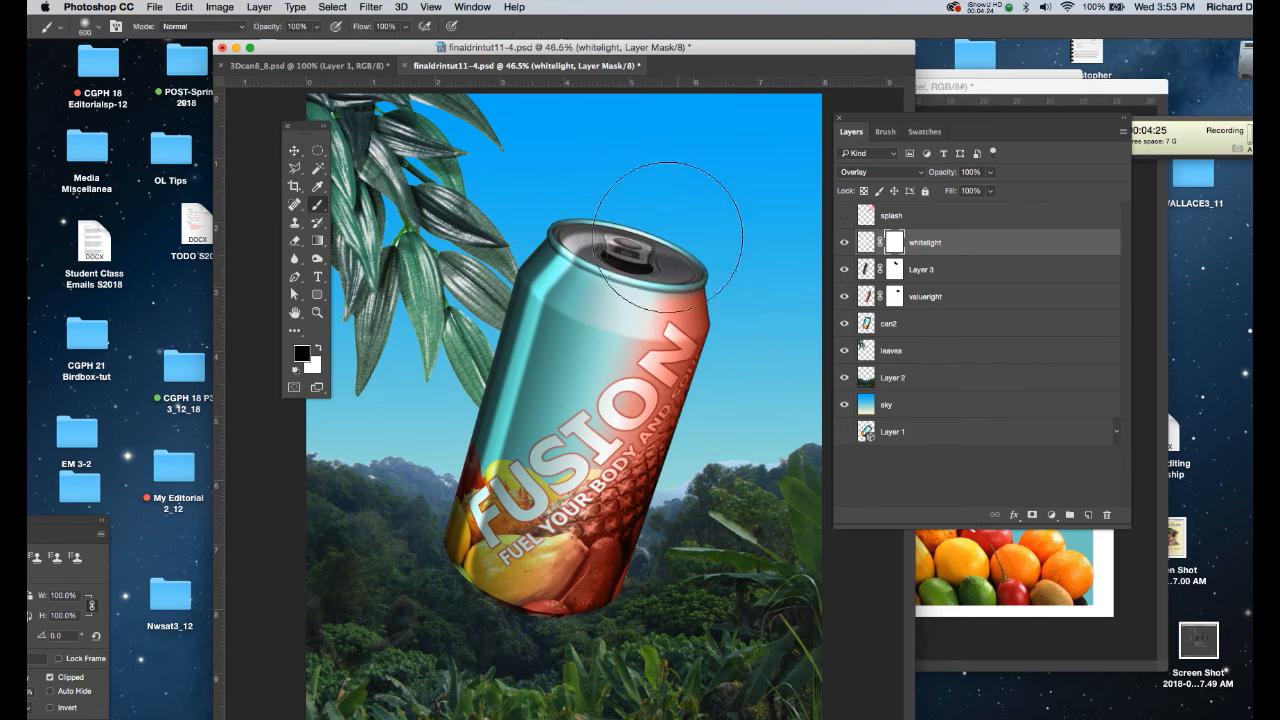
{"action": "key", "text": "bracketleft"}
{"action": "key", "text": "bracketleft"}
{"action": "key", "text": "bracketleft"}
{"action": "key", "text": "bracketleft"}
{"action": "key", "text": "bracketleft"}
{"action": "key", "text": "bracketleft"}
{"action": "key", "text": "bracketleft"}
{"action": "key", "text": "bracketleft"}
{"action": "key", "text": "bracketleft"}
{"action": "mouse_move", "coordinate": [688, 251]}
{"action": "left_mouse_down"}
{"action": "mouse_move", "coordinate": [560, 236]}
{"action": "mouse_move", "coordinate": [592, 250]}
{"action": "mouse_move", "coordinate": [579, 236]}
{"action": "mouse_move", "coordinate": [674, 243]}
{"action": "left_mouse_up"}
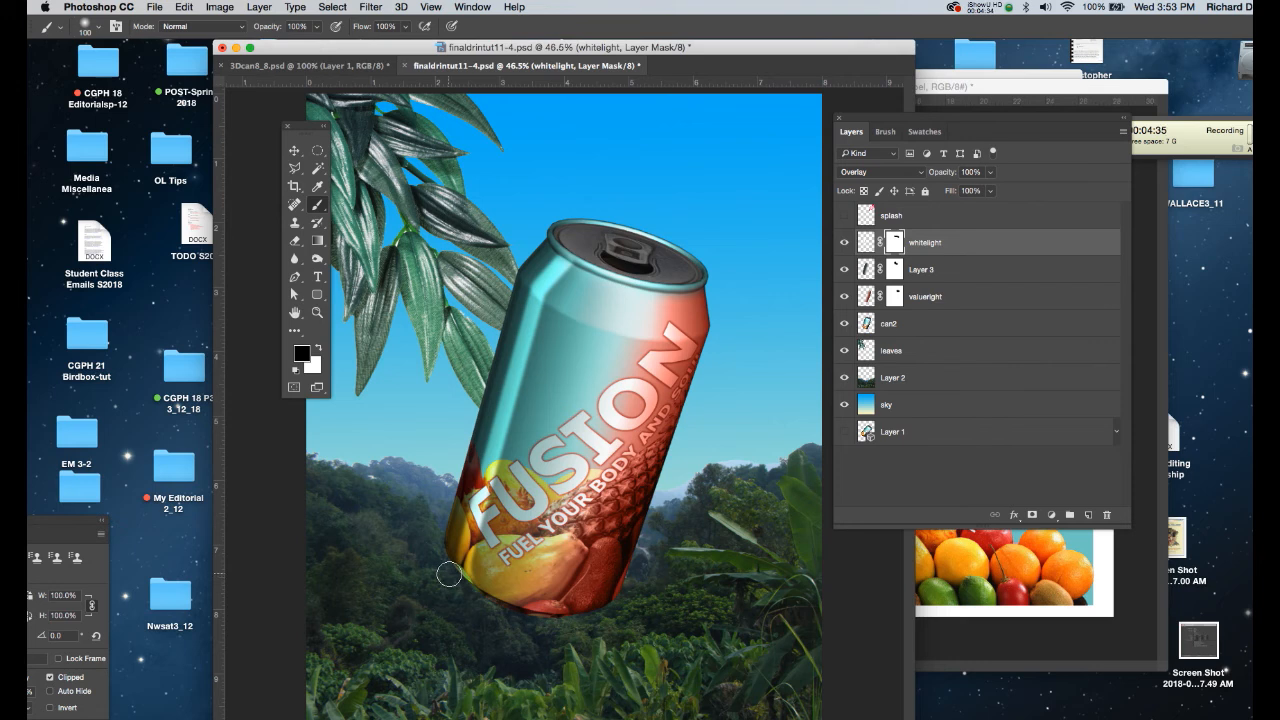
{"action": "mouse_move", "coordinate": [534, 619]}
{"action": "left_mouse_down"}
{"action": "mouse_move", "coordinate": [446, 561]}
{"action": "mouse_move", "coordinate": [412, 470]}
{"action": "mouse_move", "coordinate": [420, 478]}
{"action": "left_mouse_up"}
{"action": "key", "text": "super+s"}
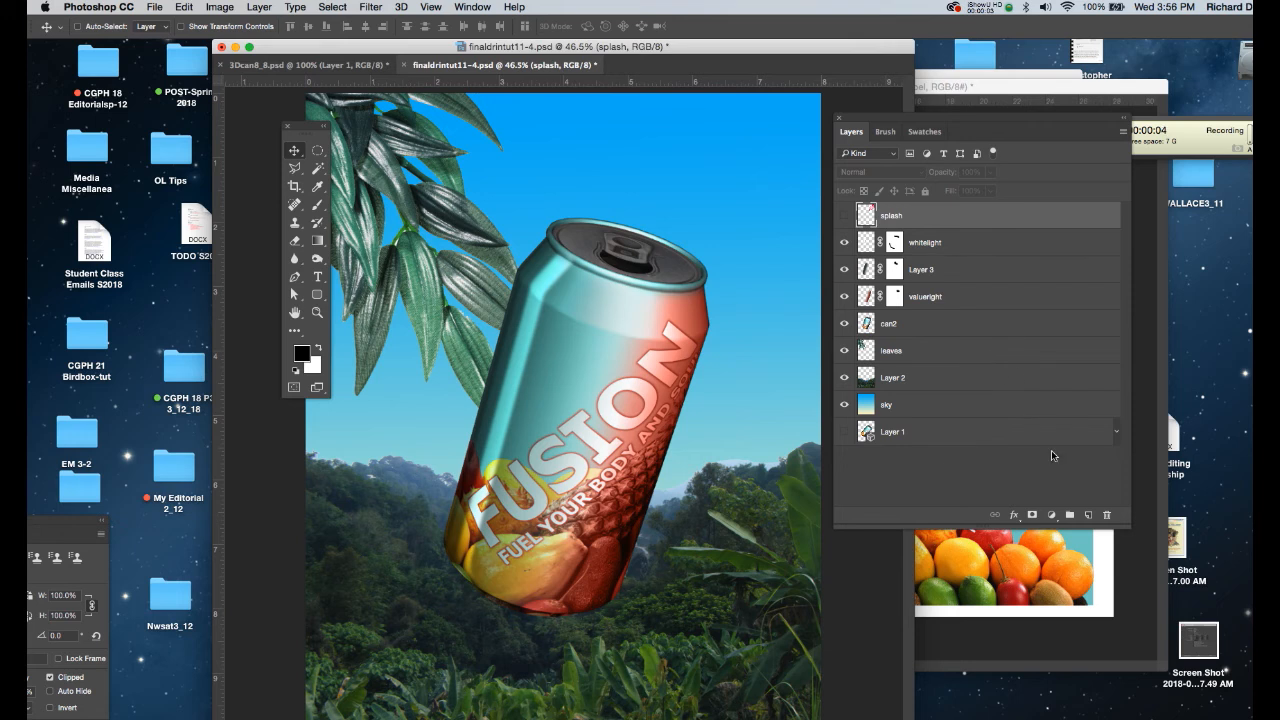
Add a new layer above the splash layer and fill it with black.
{"action": "left_click", "coordinate": [1088, 515]}
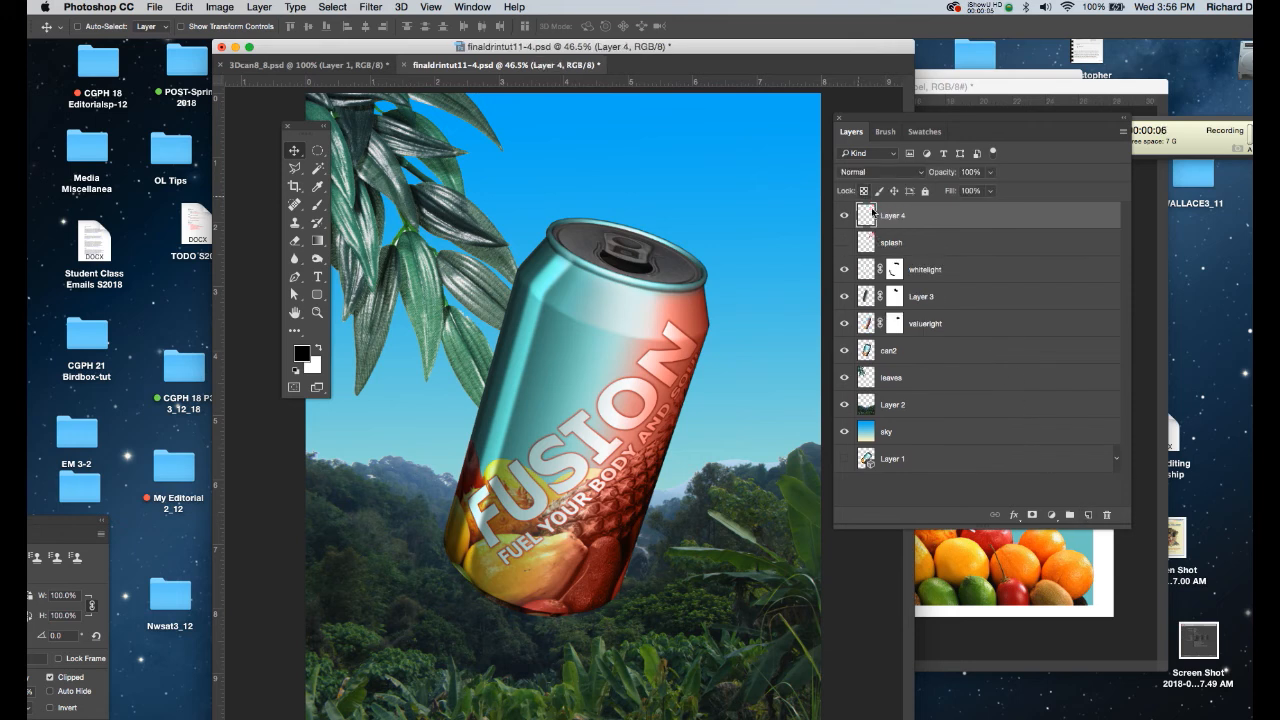
{"action": "left_click_drag", "start_coordinate": [310, 127], "coordinate": [389, 118]}
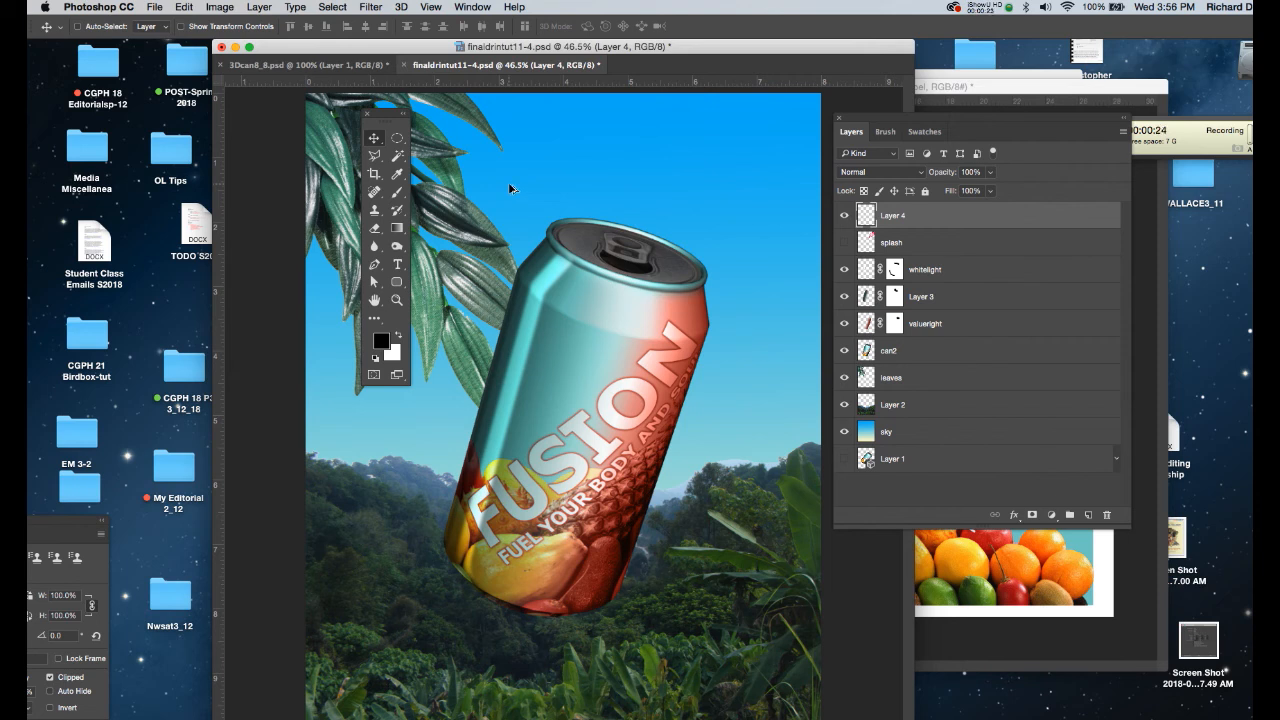
{"action": "key", "text": "alt+BackSpace"}
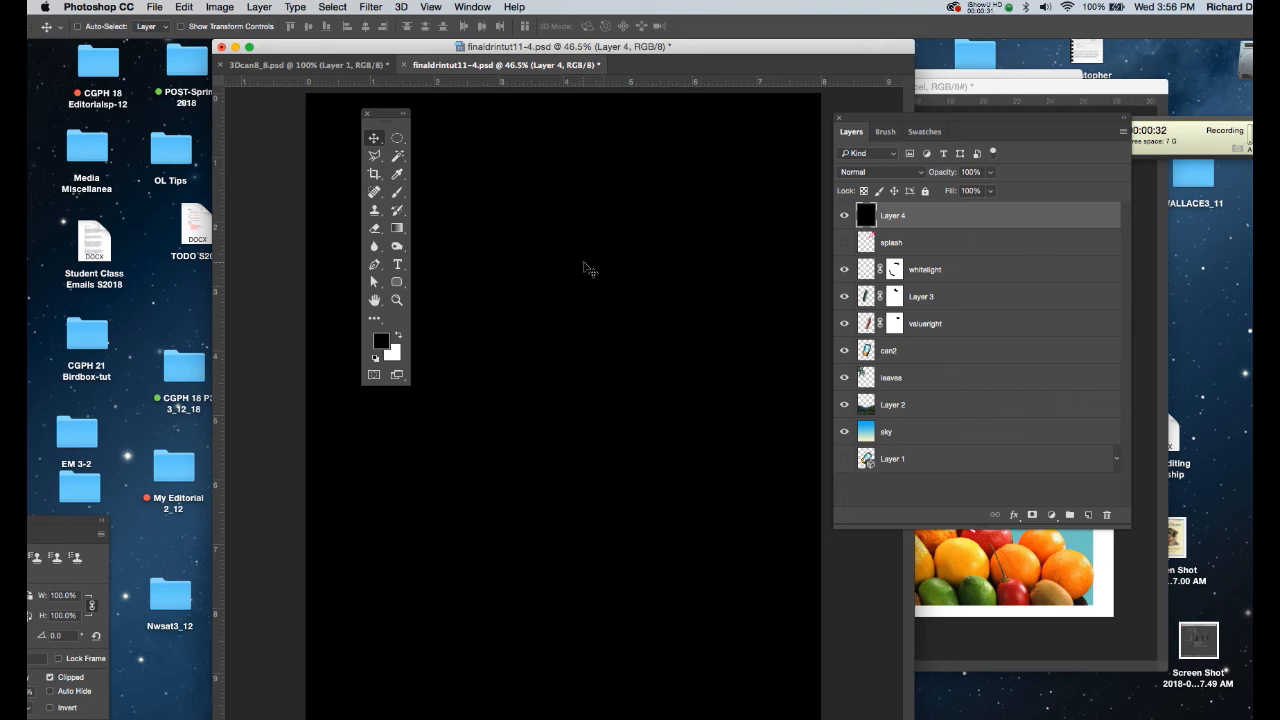
Render Difference Clouds on the black layer and reapply the filter three more times.
{"action": "left_click", "coordinate": [378, 10]}
{"action": "mouse_move", "coordinate": [419, 244]}
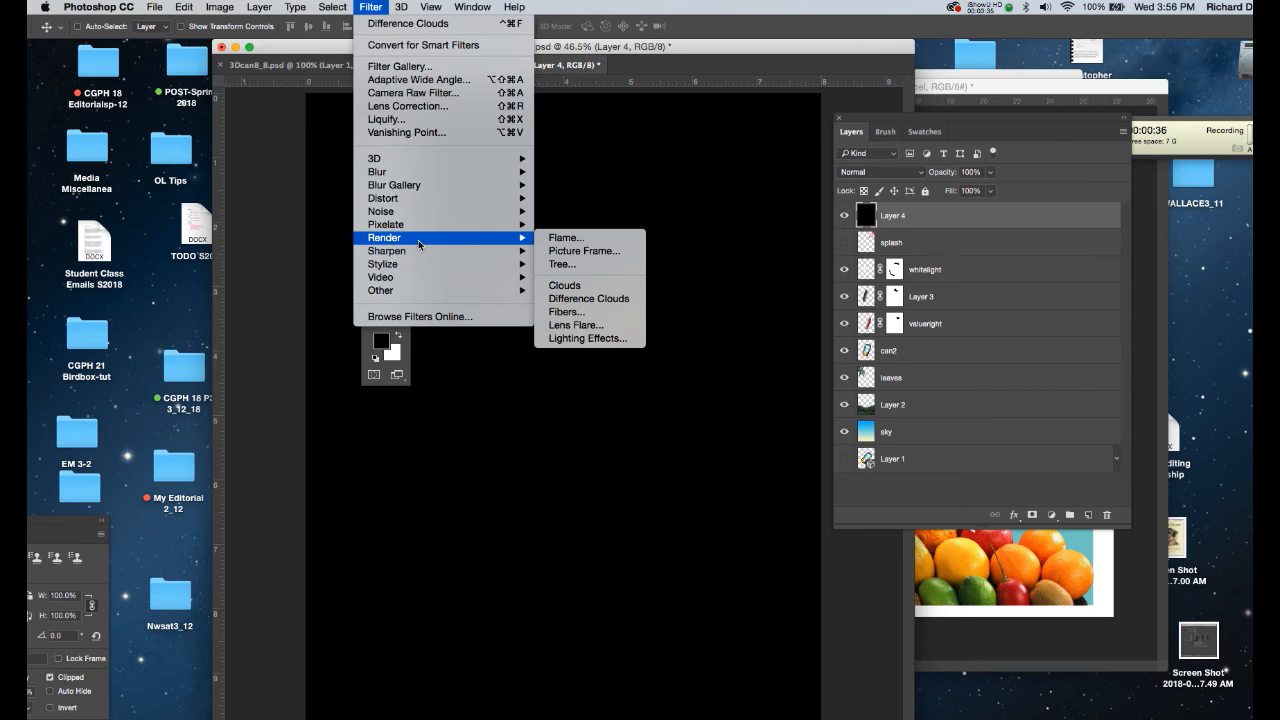
{"action": "left_click", "coordinate": [599, 299]}
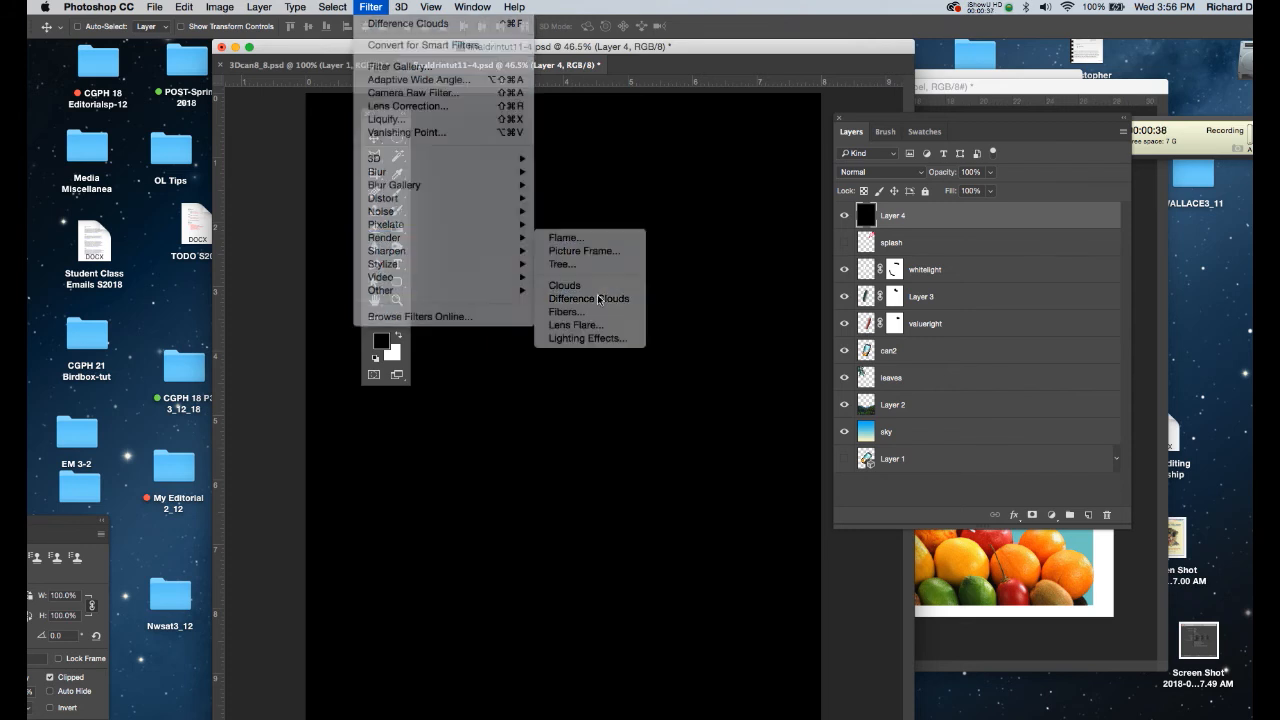
{"action": "left_click_drag", "start_coordinate": [508, 50], "coordinate": [503, 51]}
{"action": "left_click_drag", "start_coordinate": [388, 117], "coordinate": [279, 114]}
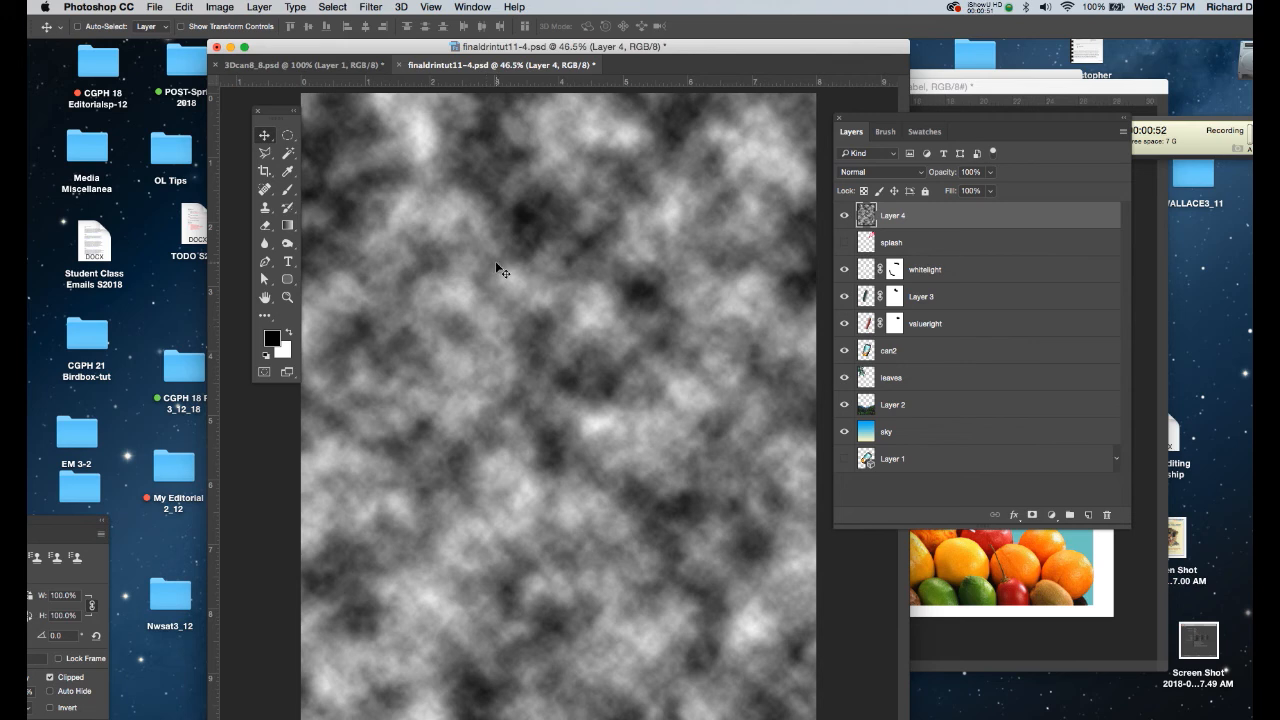
{"action": "key", "text": "super"}
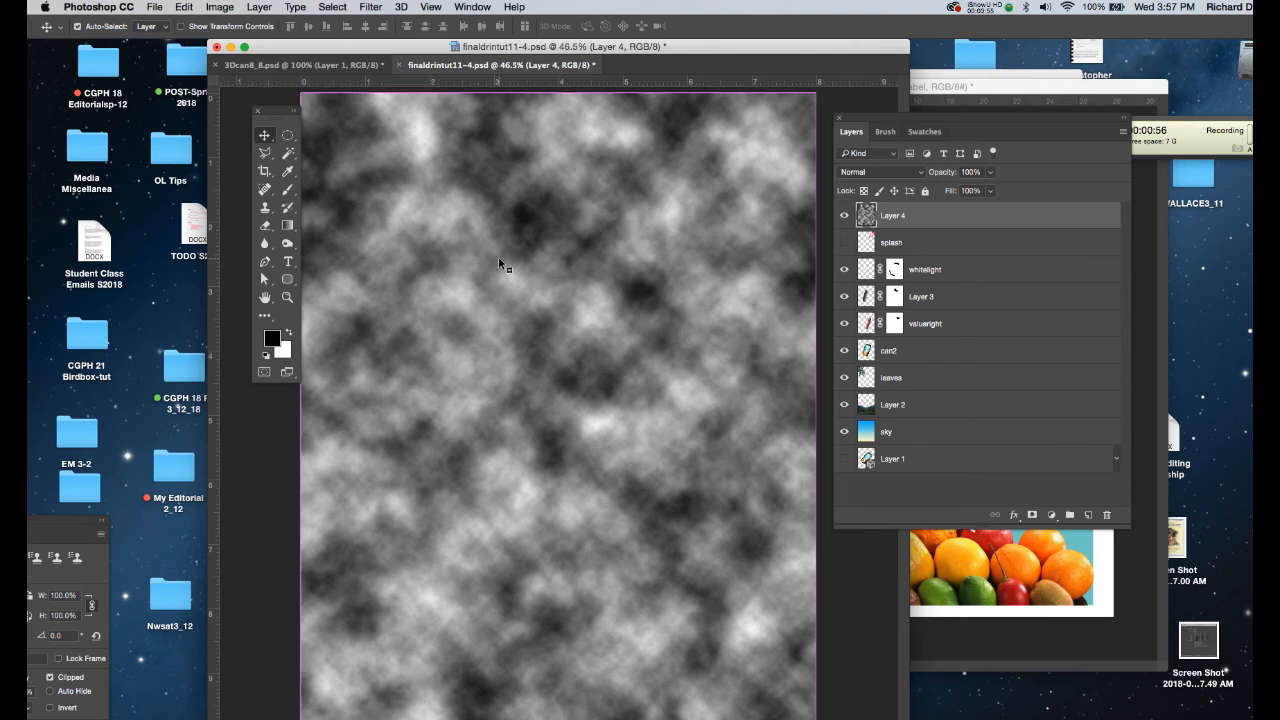
{"action": "key", "text": "super+f"}
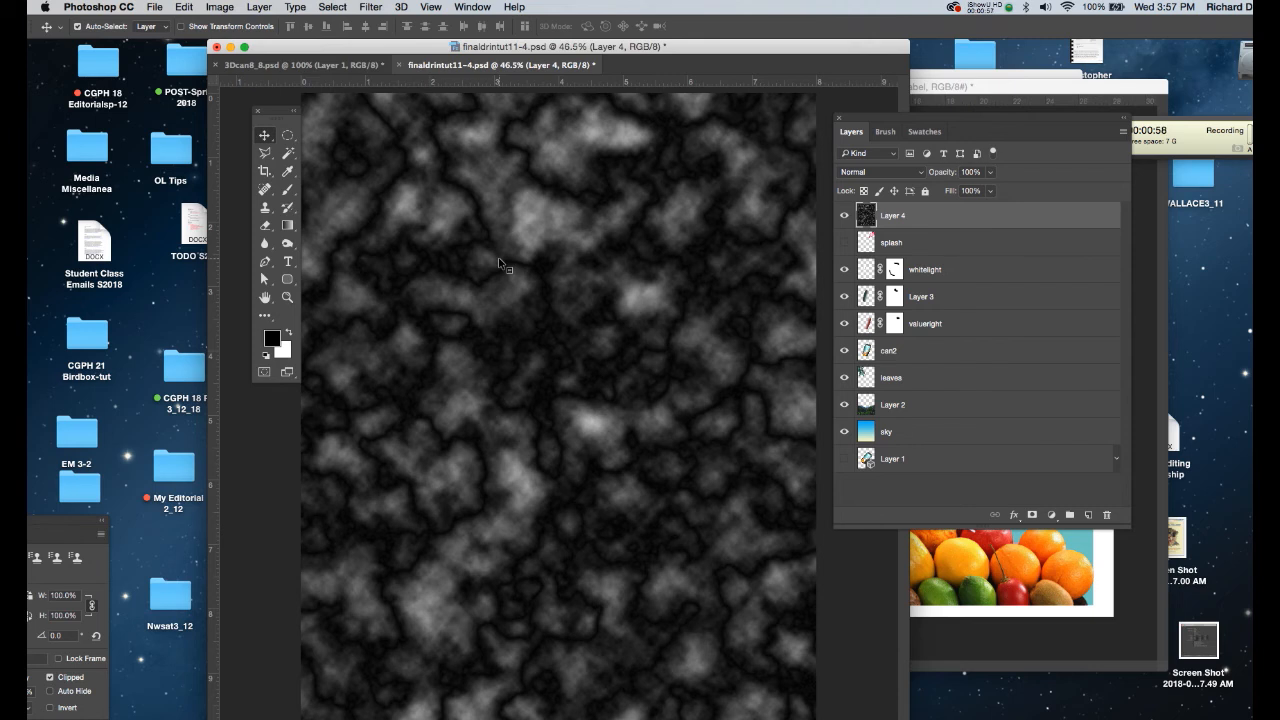
{"action": "key", "text": "super+f"}
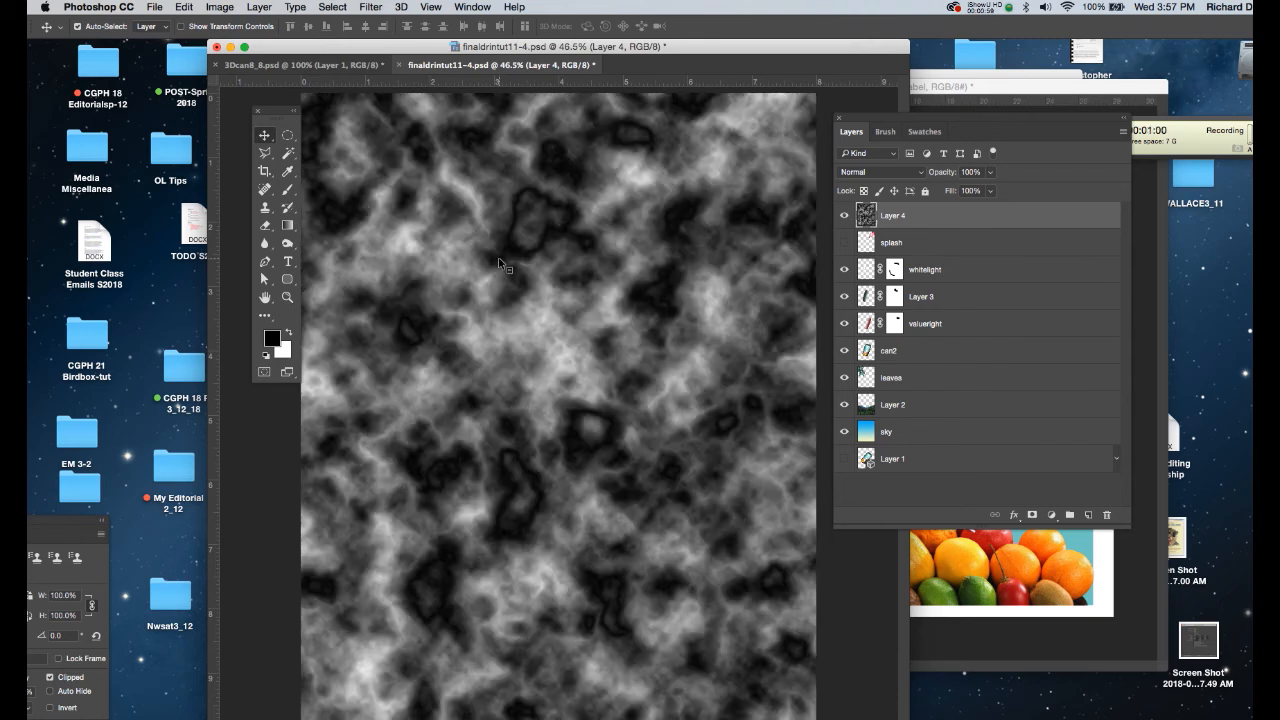
{"action": "key", "text": "super+f"}
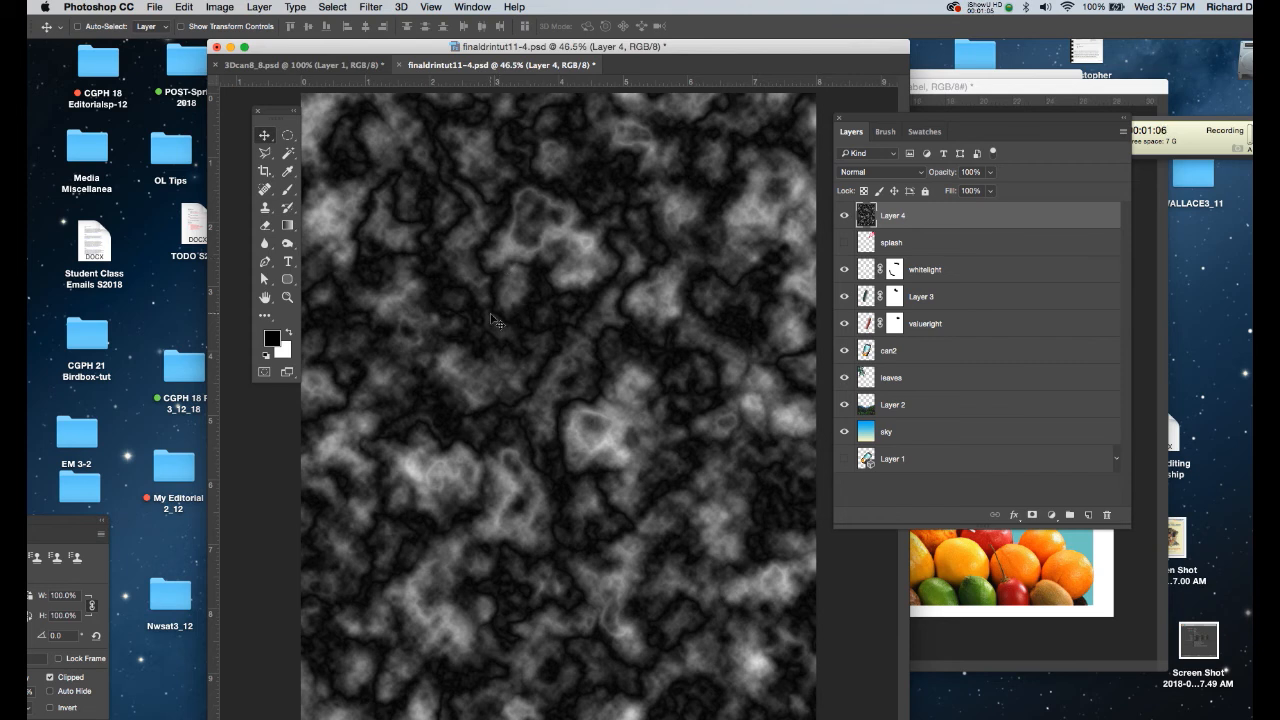
Select a bright cloud patch with the Magic Wand at tolerance 50 and extend the selection to all similar tones.
{"action": "key", "text": "w"}
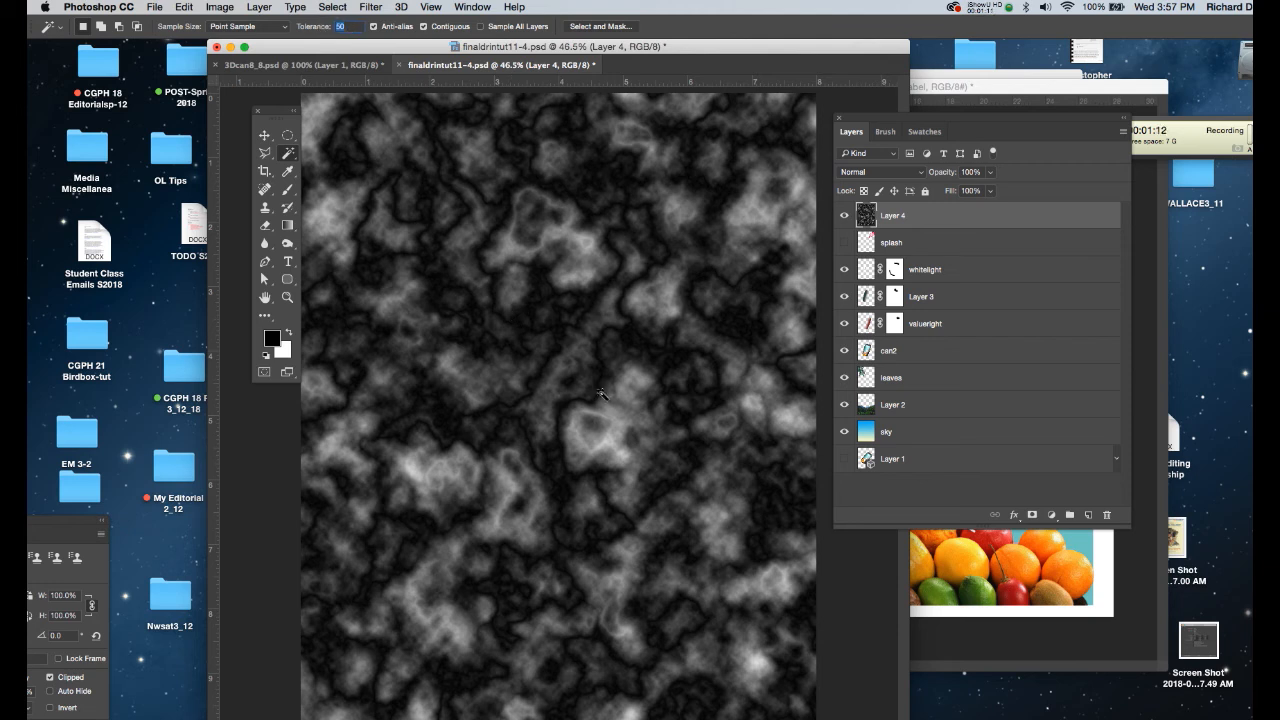
{"action": "left_click", "coordinate": [610, 442]}
{"action": "right_click", "coordinate": [610, 442]}
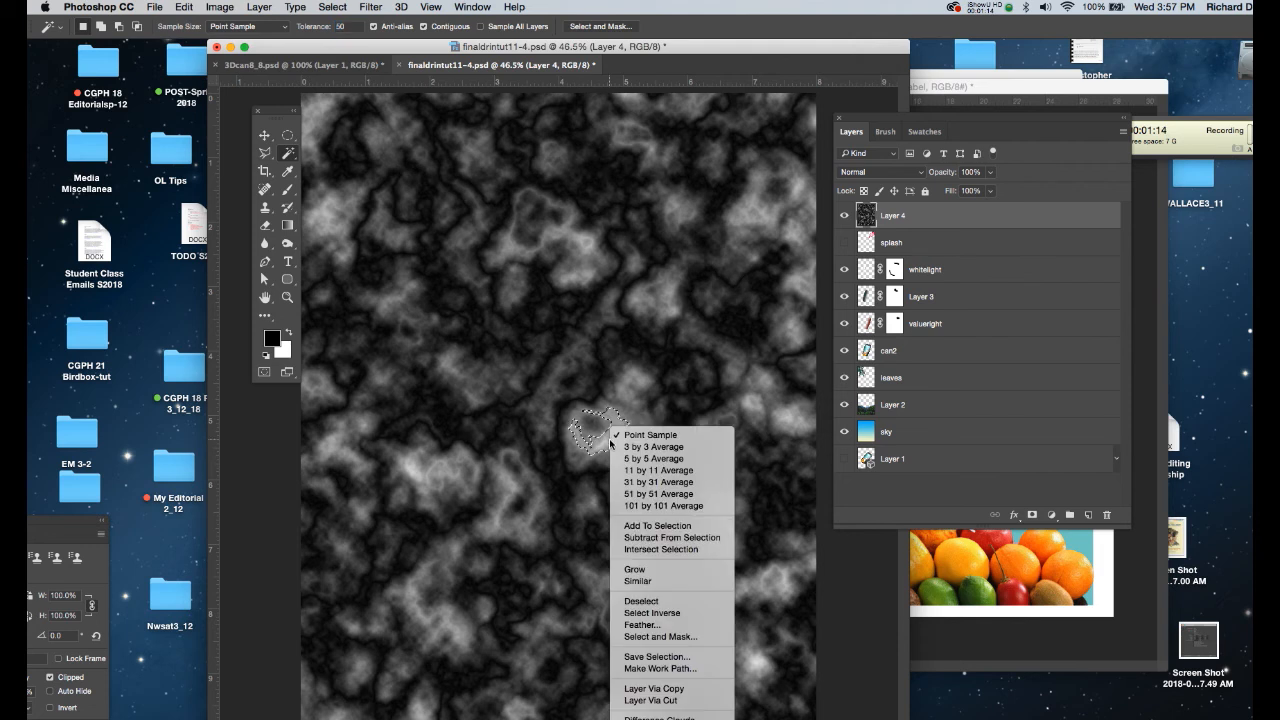
{"action": "left_click", "coordinate": [636, 581]}
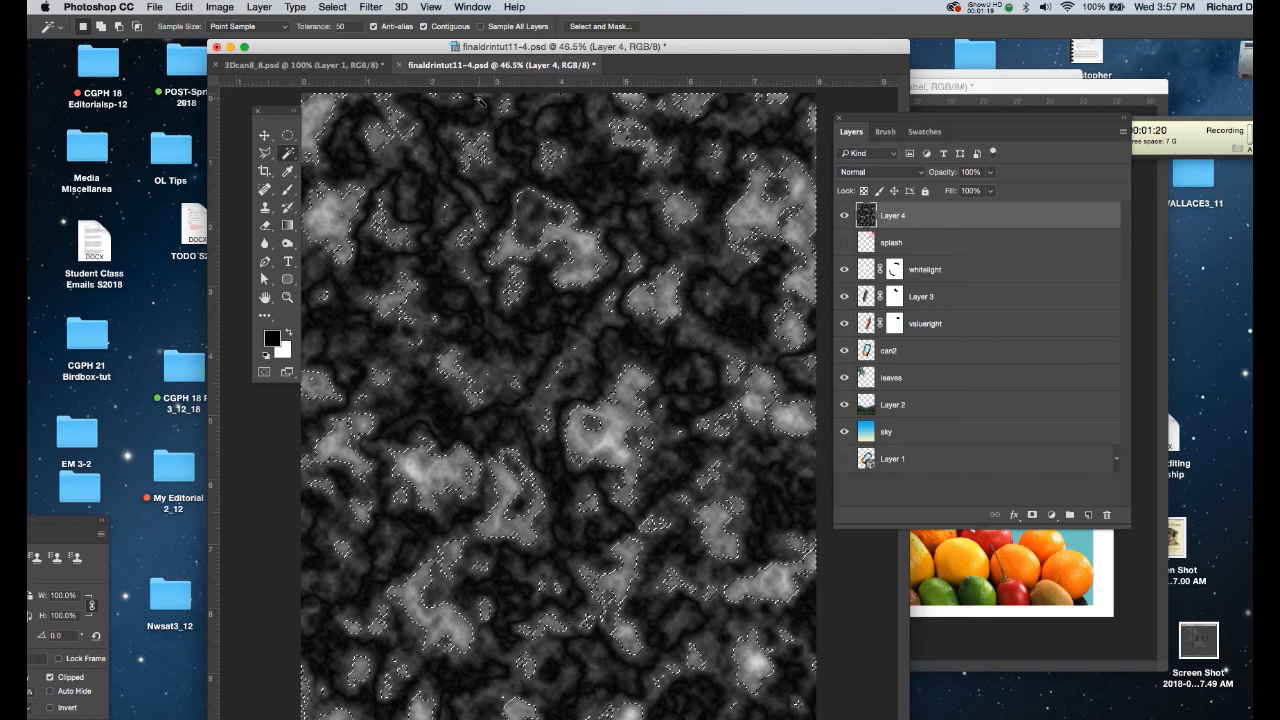
Refine the cloud selection in Select and Mask with Smooth set to 100.
{"action": "left_click_drag", "start_coordinate": [408, 50], "coordinate": [390, 67]}
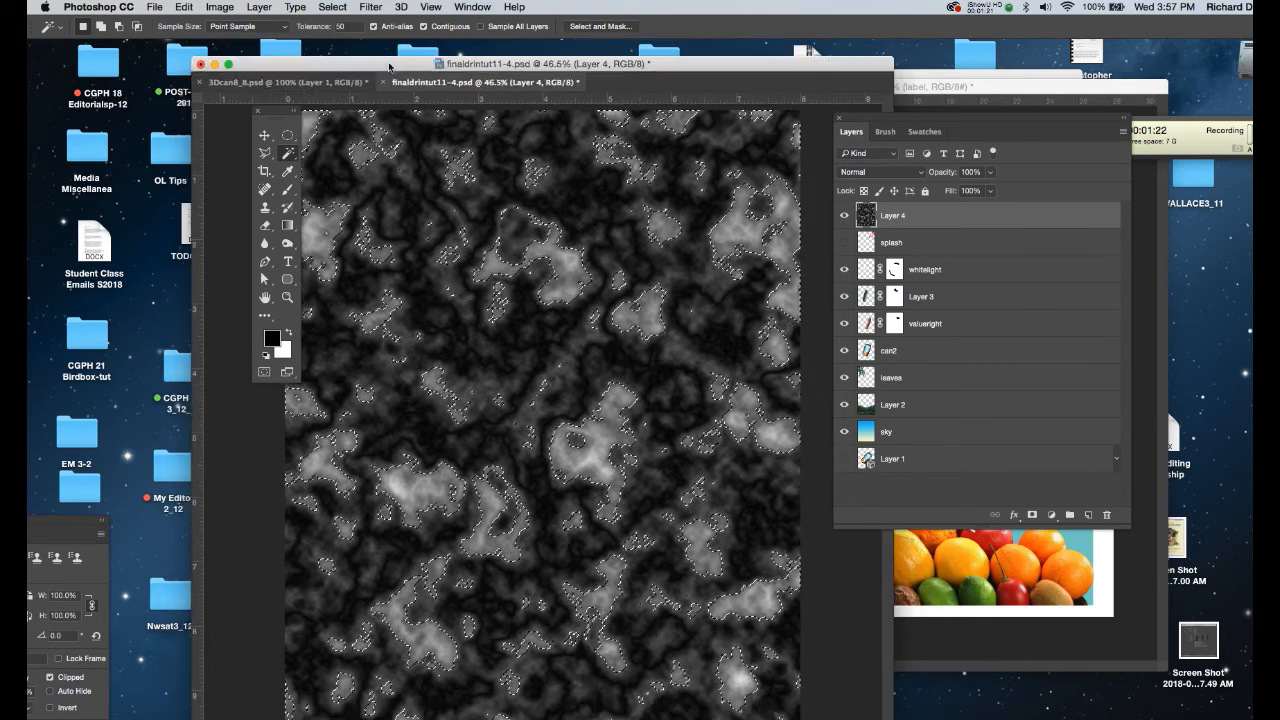
{"action": "left_click", "coordinate": [601, 26]}
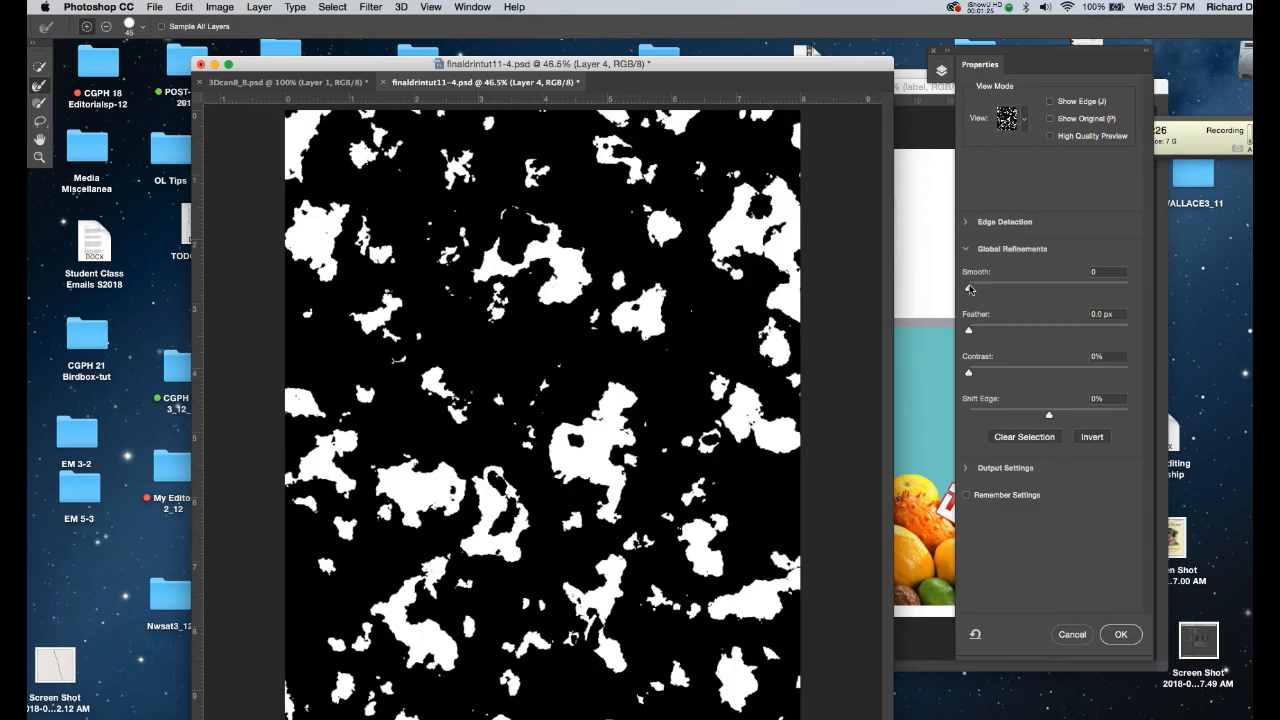
{"action": "left_click_drag", "start_coordinate": [968, 291], "coordinate": [1135, 298]}
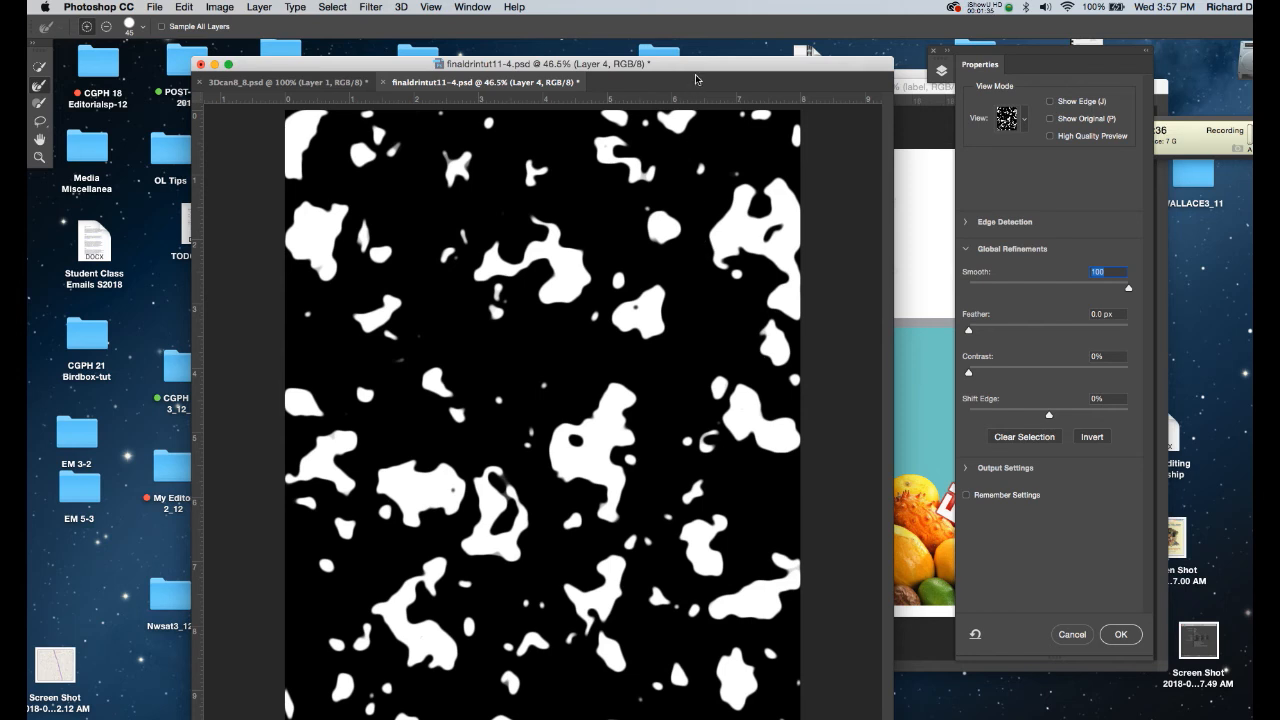
{"action": "mouse_move", "coordinate": [693, 70]}
{"action": "left_mouse_down"}
{"action": "mouse_move", "coordinate": [676, 26]}
{"action": "mouse_move", "coordinate": [675, 53]}
{"action": "left_mouse_up"}
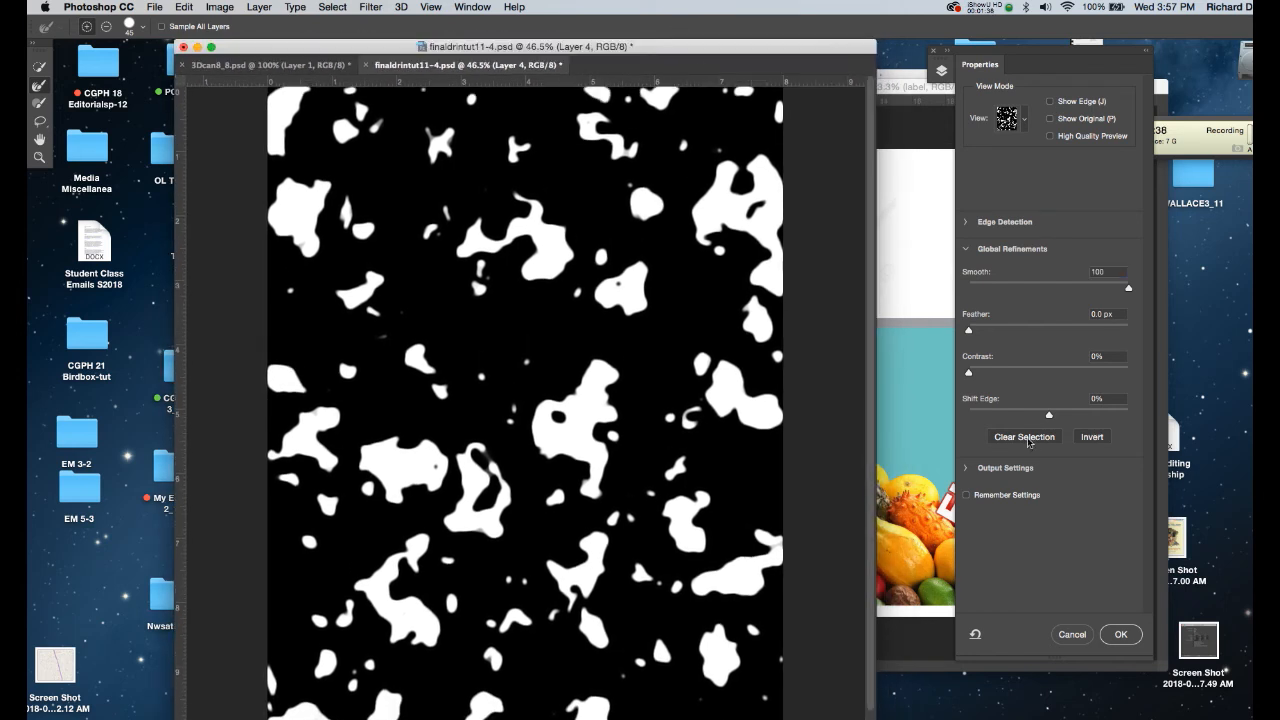
{"action": "left_click", "coordinate": [1119, 636]}
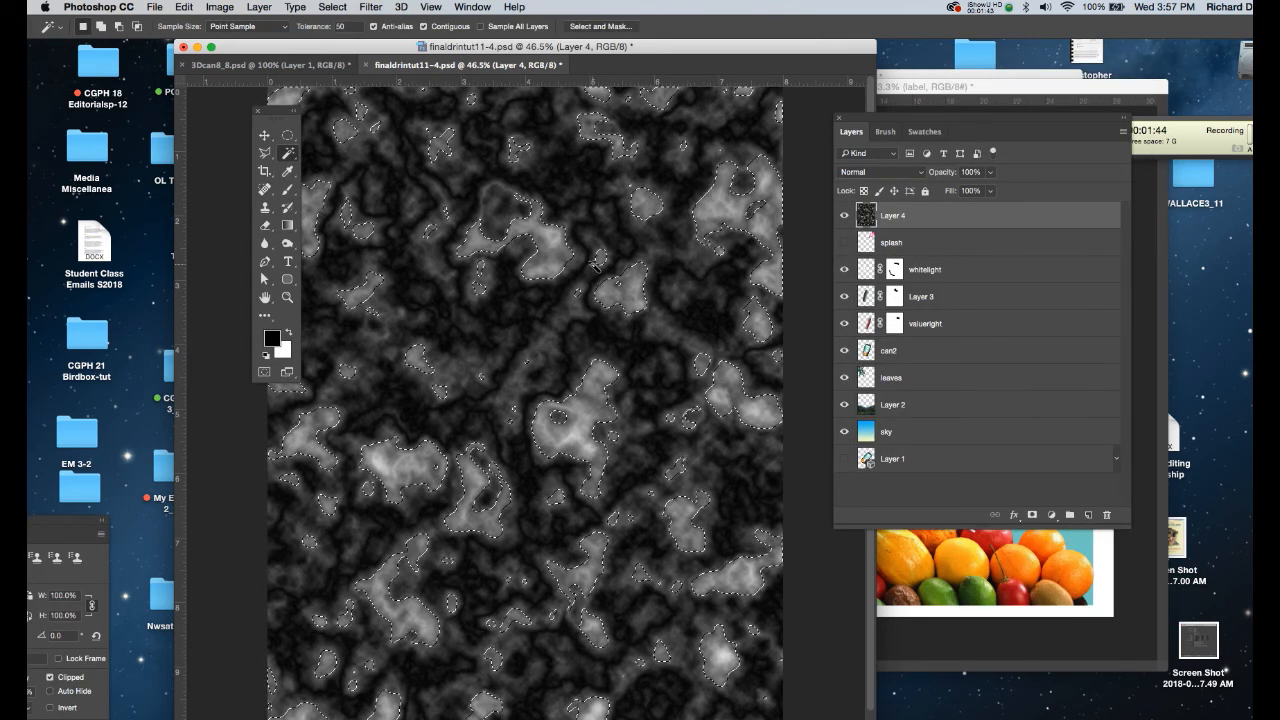
Copy the selected cloud blotches to a new layer and delete the full clouds layer, Layer 4.
{"action": "key", "text": "super+j"}
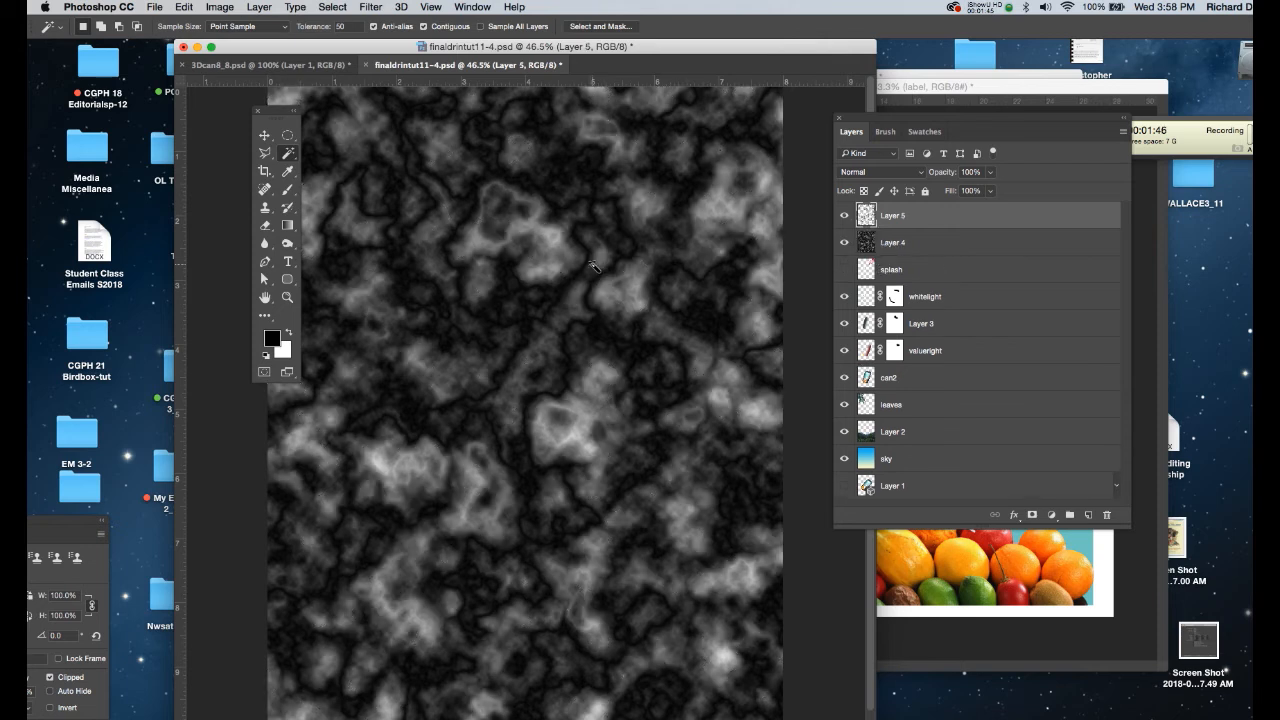
{"action": "left_click", "coordinate": [925, 244]}
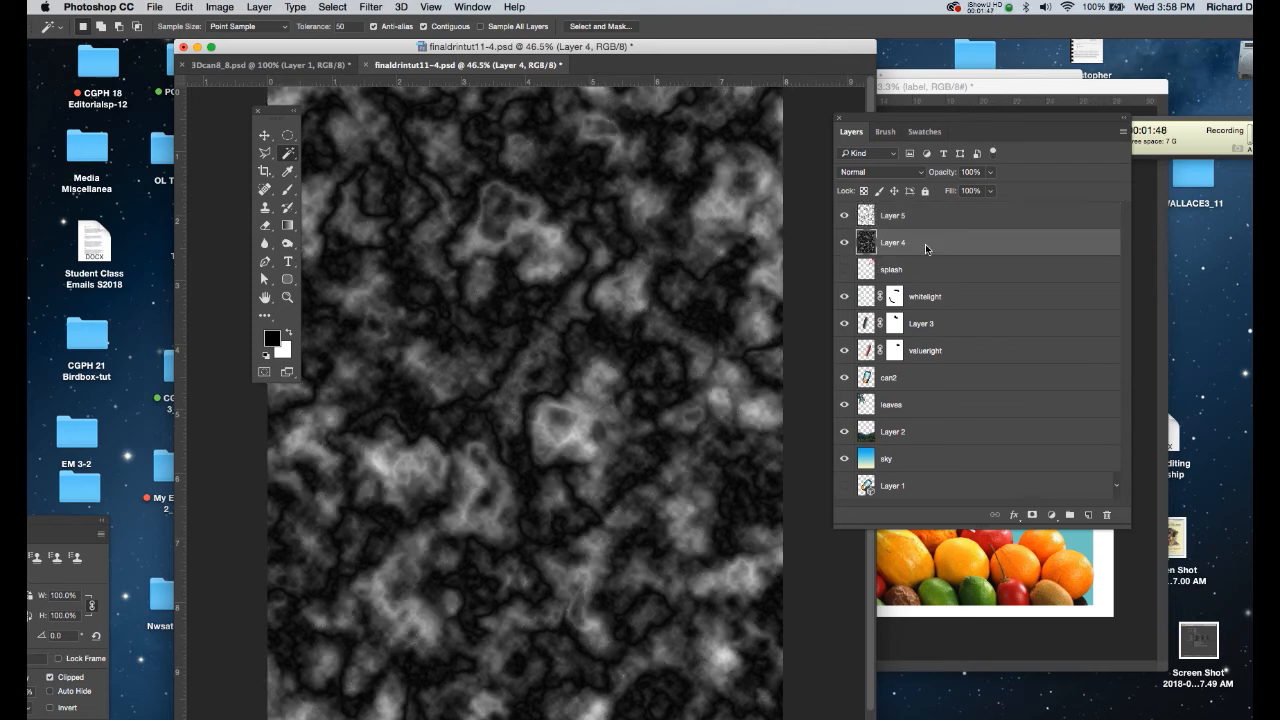
{"action": "key", "text": "Delete"}
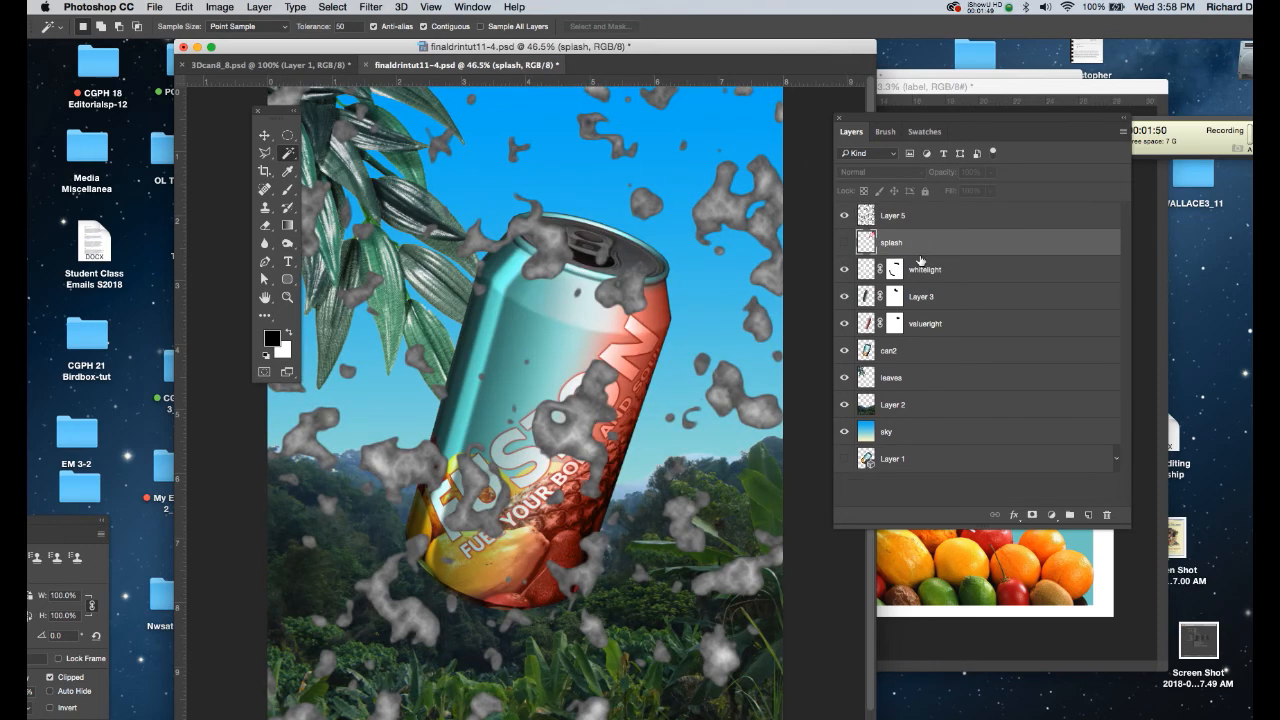
Scale the blotches on Layer 5 down proportionally and place them over the top of the can.
{"action": "key", "text": "super+minus"}
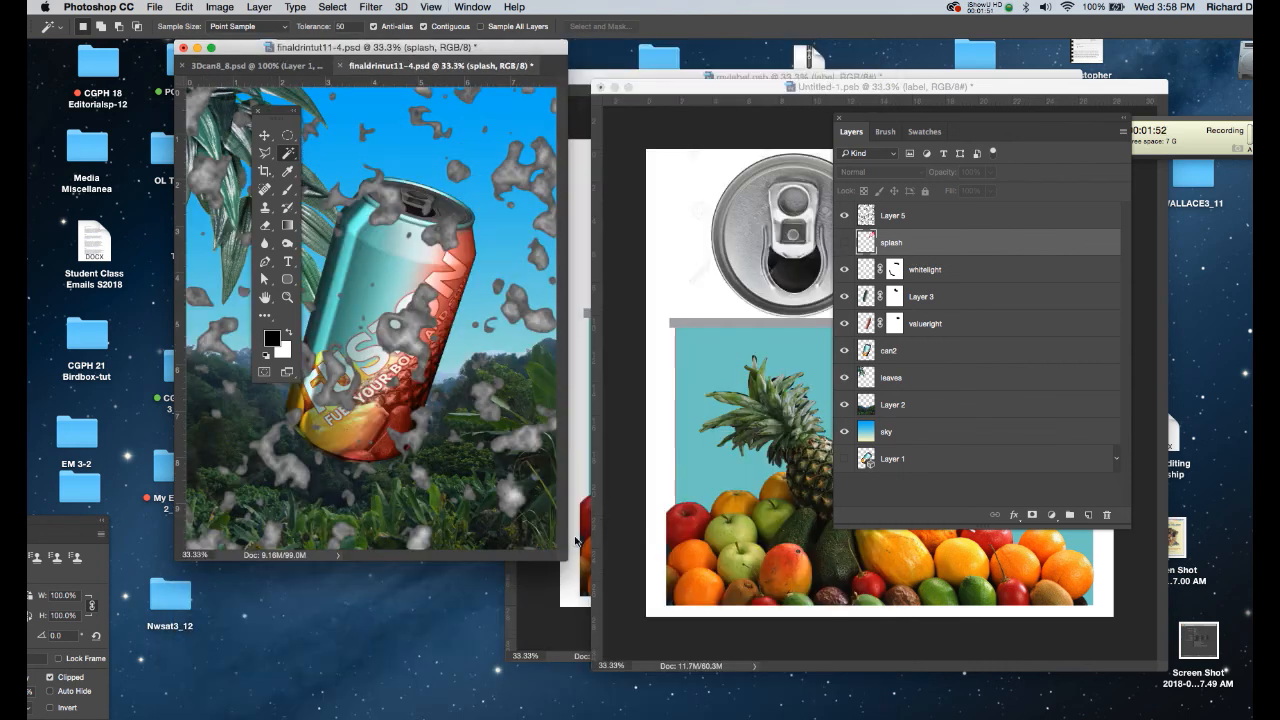
{"action": "left_click_drag", "start_coordinate": [563, 562], "coordinate": [853, 675]}
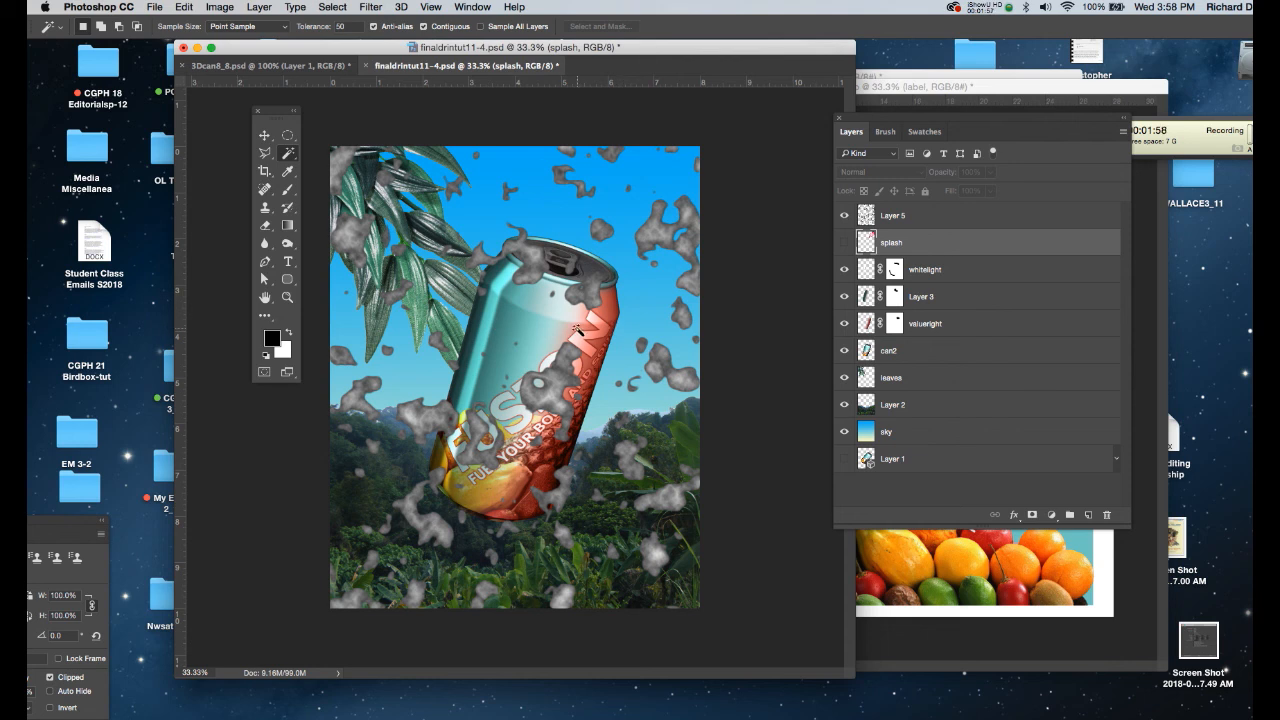
{"action": "left_click", "coordinate": [923, 220]}
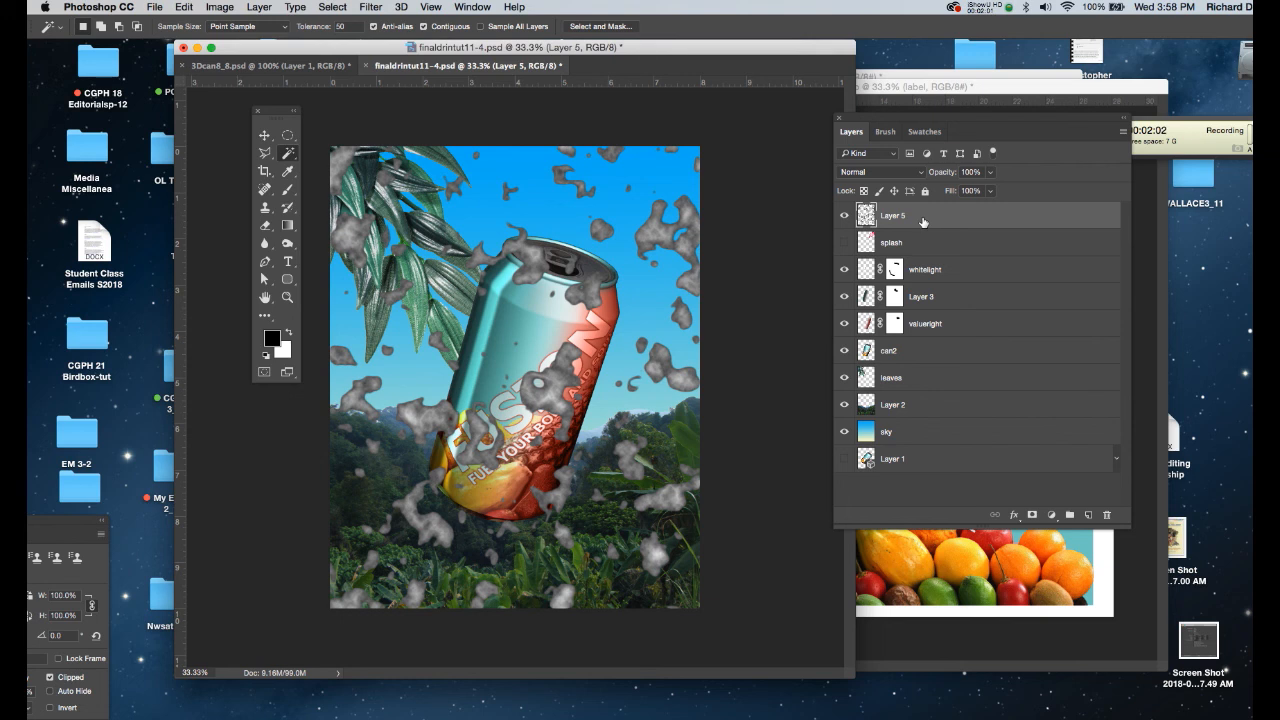
{"action": "key", "text": "super+t"}
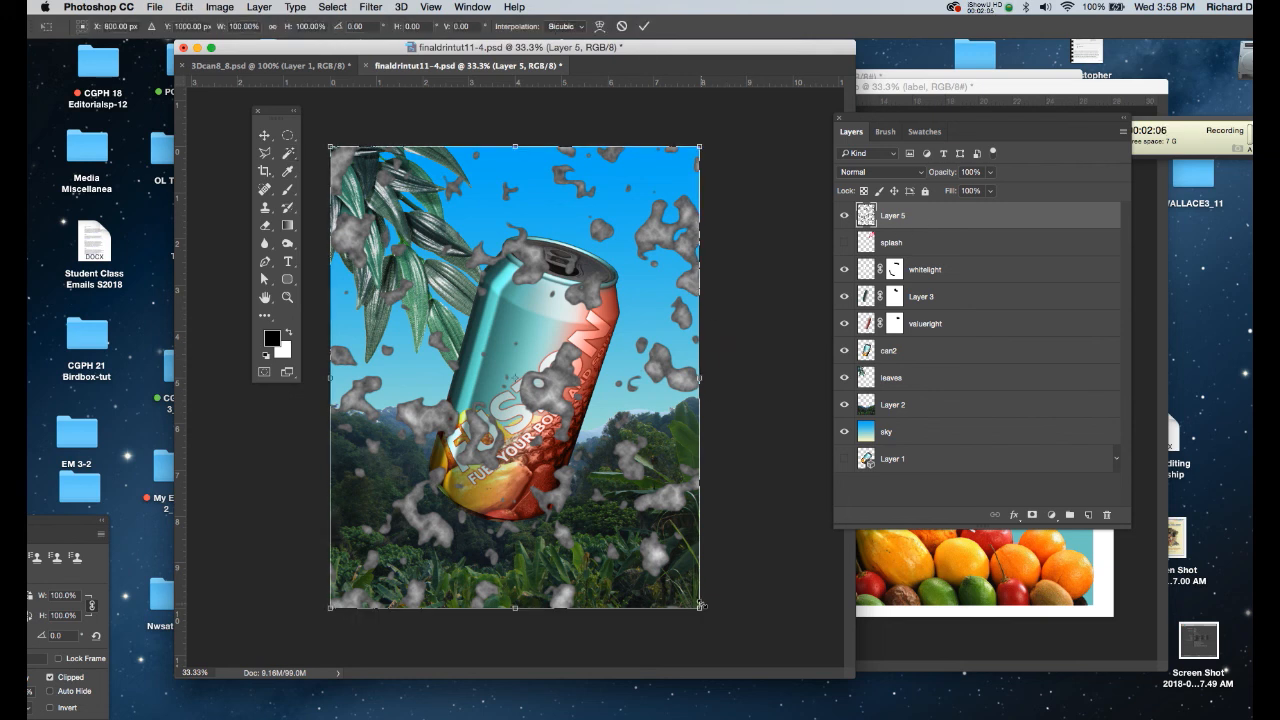
{"action": "left_click_drag", "start_coordinate": [702, 609], "coordinate": [445, 368]}
{"action": "left_click_drag", "start_coordinate": [427, 300], "coordinate": [568, 300]}
{"action": "key", "text": "Return"}
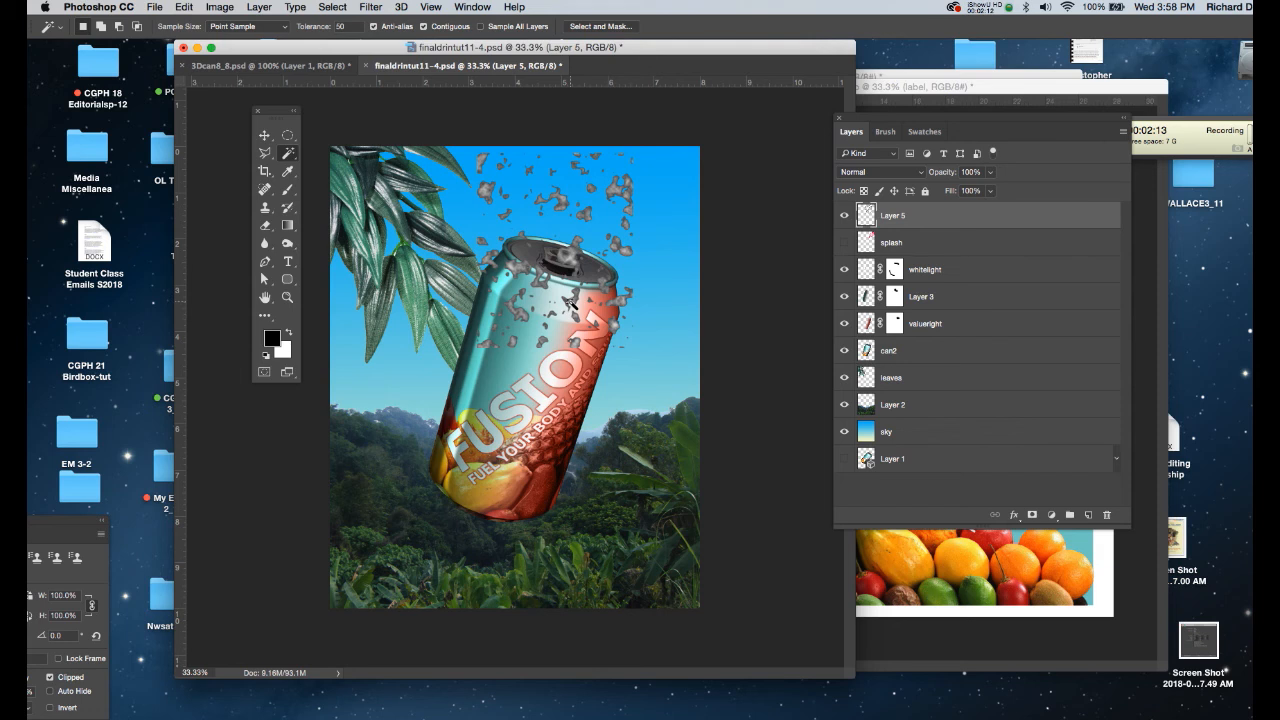
Duplicate the cloud blotches on Layer 5 and move the copy down over the lower half of the can.
{"action": "key", "text": "super+plus"}
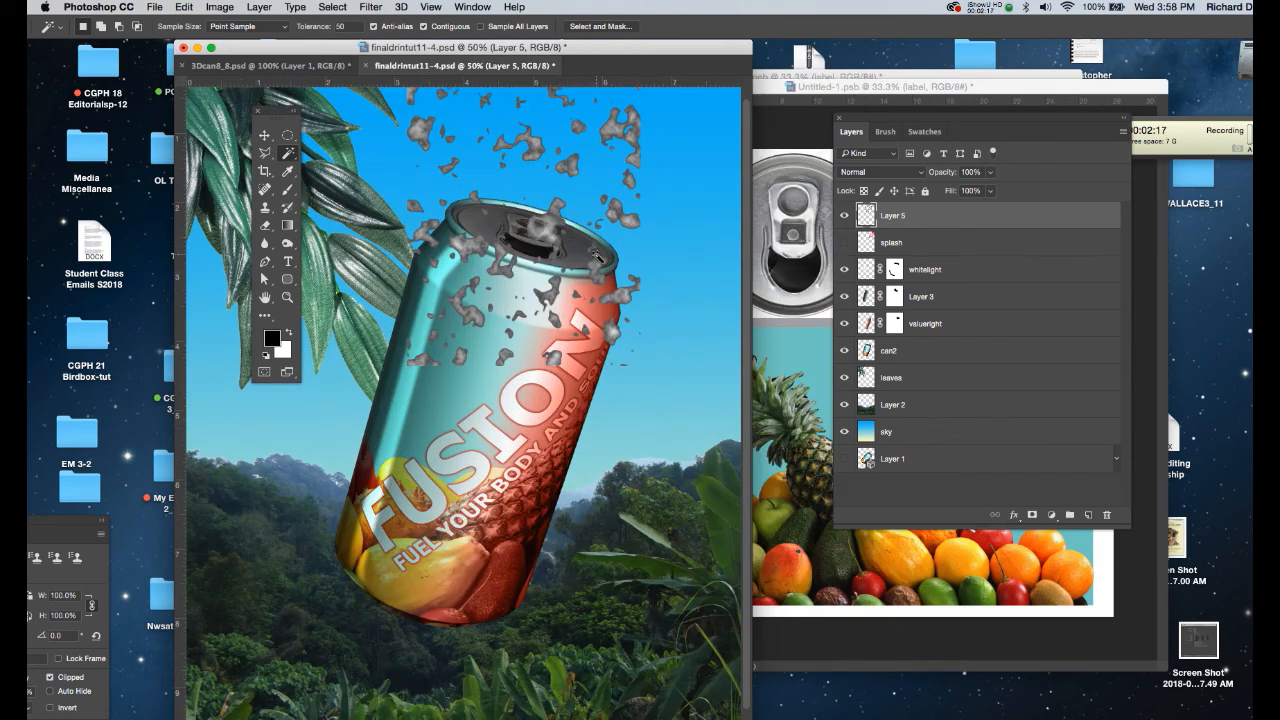
{"action": "key", "text": "super+j"}
{"action": "key", "text": "v"}
{"action": "left_click_drag", "start_coordinate": [545, 240], "coordinate": [533, 510]}
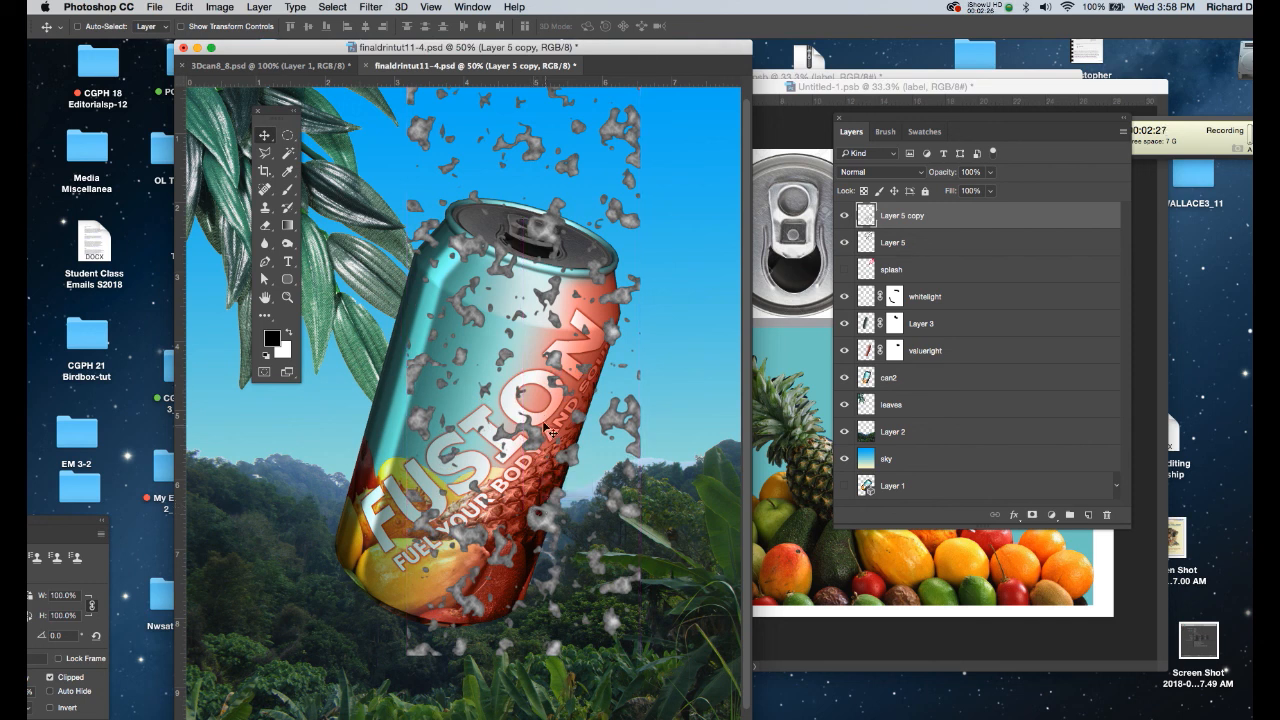
Flip the duplicated blotches vertically and merge them down into Layer 5.
{"action": "key", "text": "ctrl+t"}
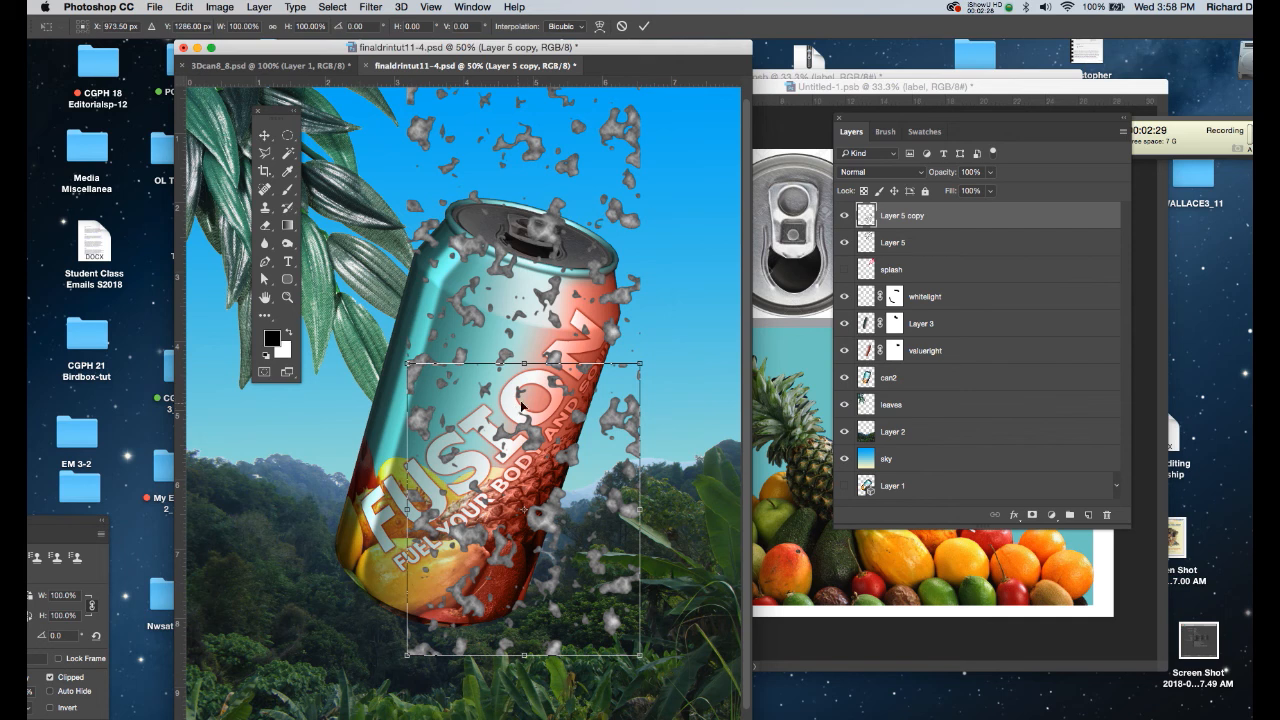
{"action": "right_click", "coordinate": [525, 404]}
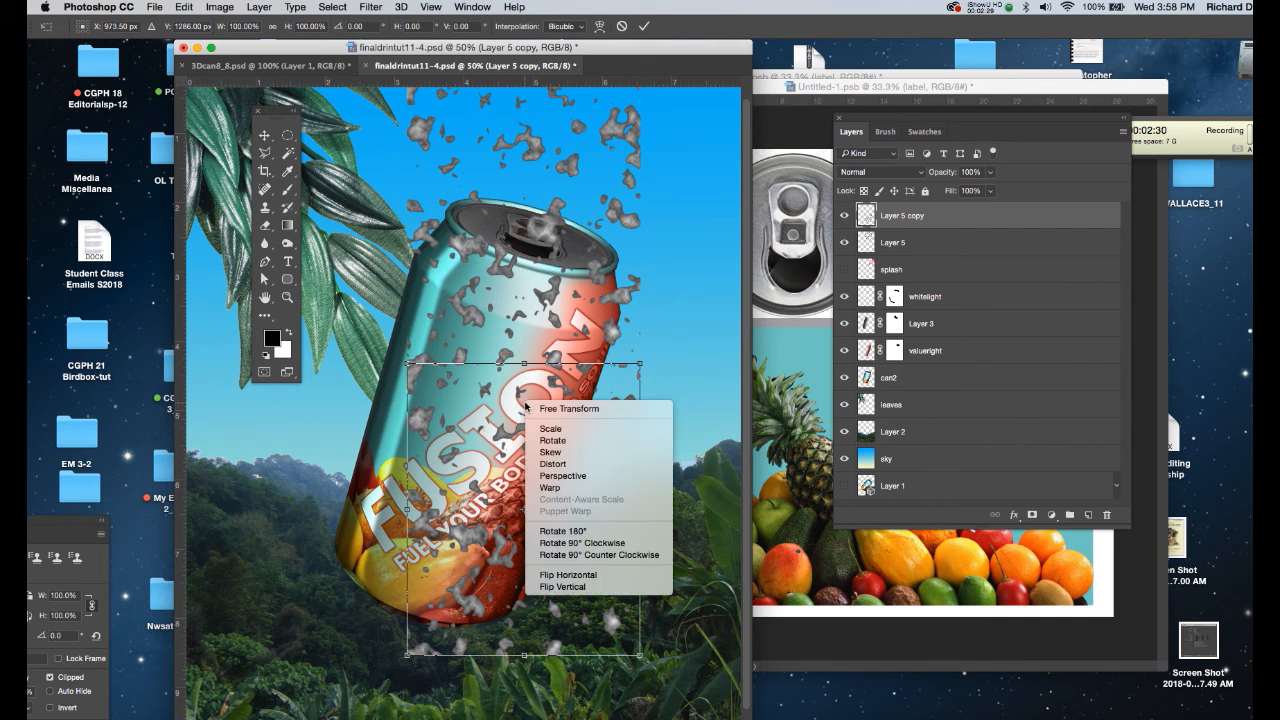
{"action": "left_click", "coordinate": [549, 587]}
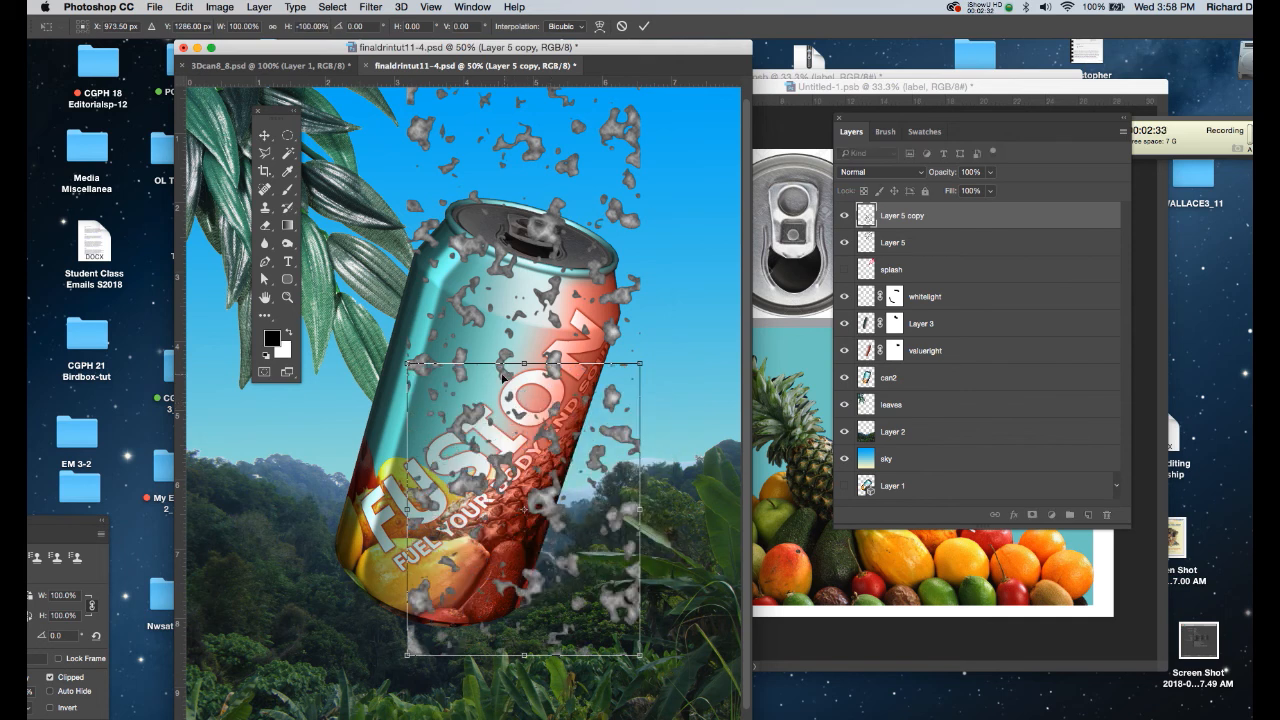
{"action": "key", "text": "Return"}
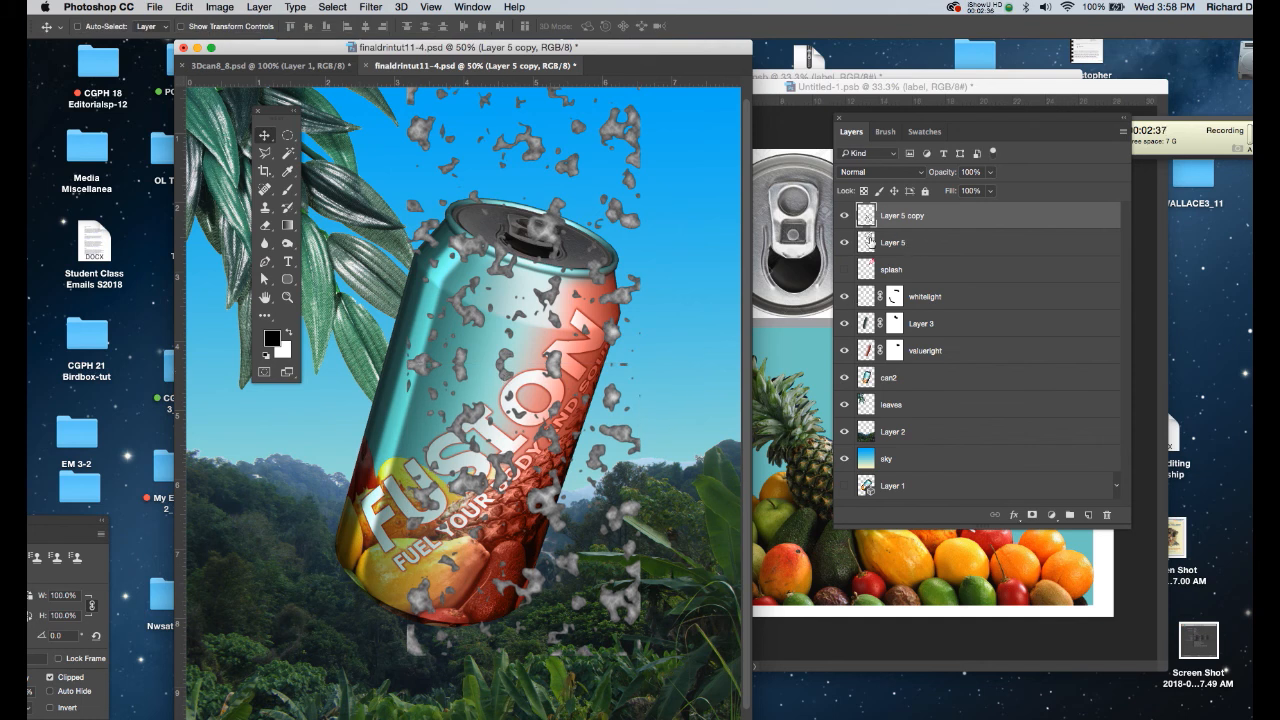
{"action": "key", "text": "super+e"}
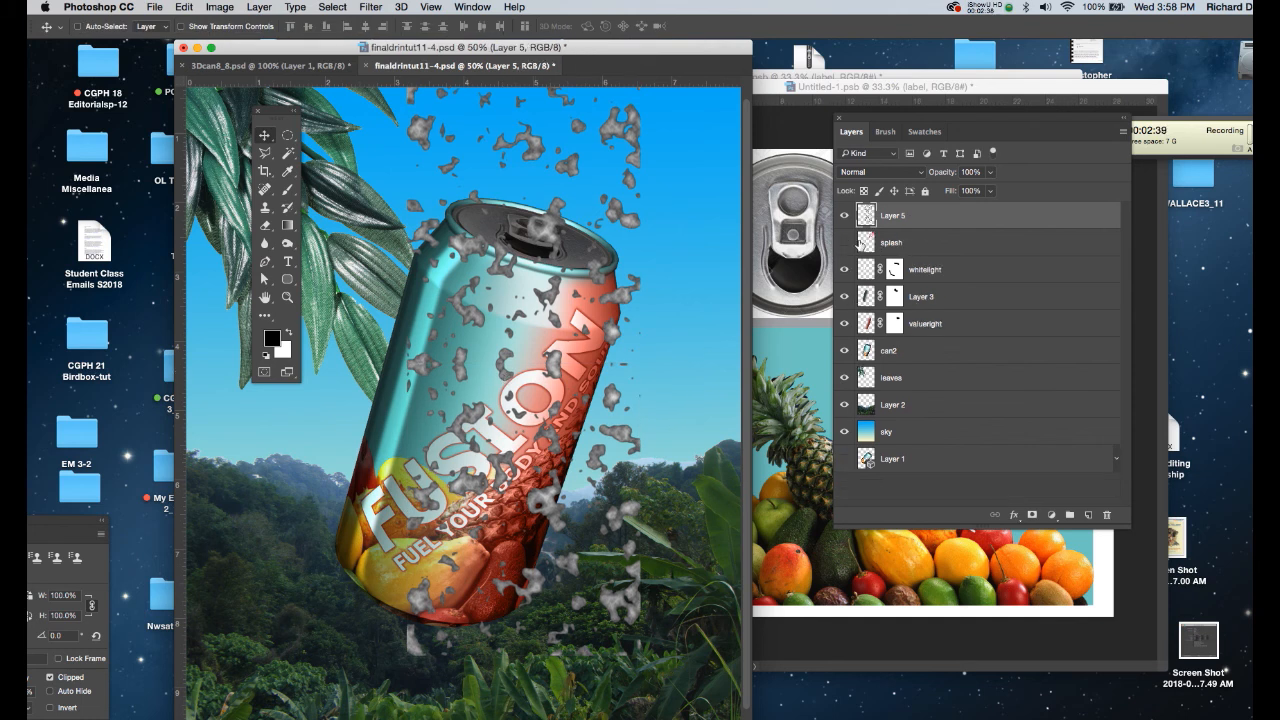
Rotate the merged blotches about 16.5° to match the can's tilt and compress their height to cover the can.
{"action": "left_click_drag", "start_coordinate": [610, 223], "coordinate": [597, 260]}
{"action": "key", "text": "super+t"}
{"action": "left_click_drag", "start_coordinate": [645, 188], "coordinate": [684, 244]}
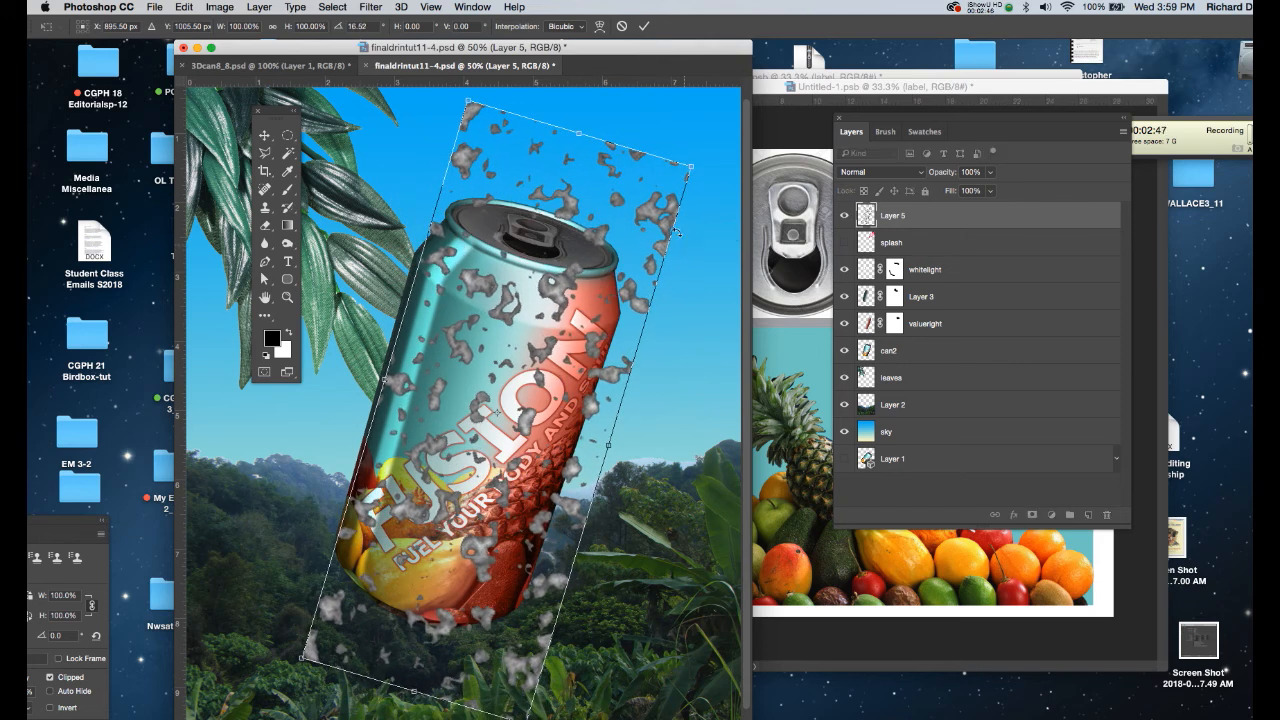
{"action": "left_click_drag", "start_coordinate": [579, 133], "coordinate": [552, 205]}
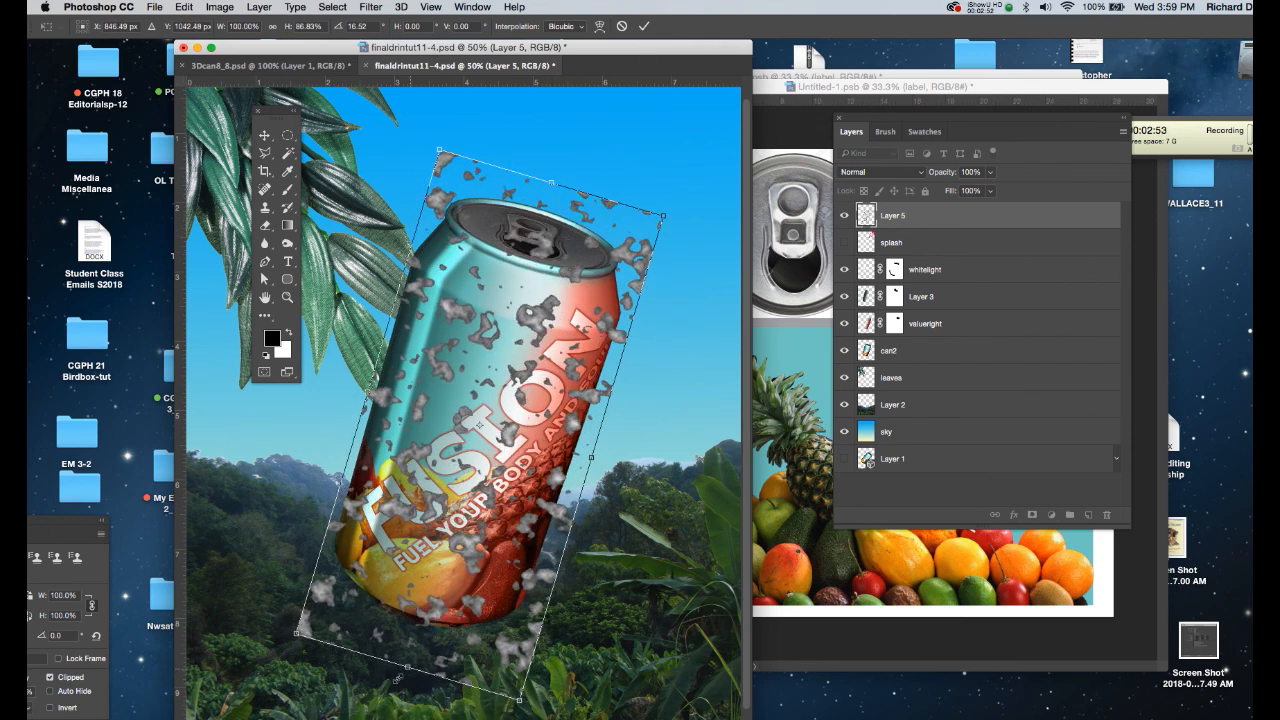
{"action": "left_click_drag", "start_coordinate": [408, 665], "coordinate": [412, 638]}
{"action": "key", "text": "Return"}
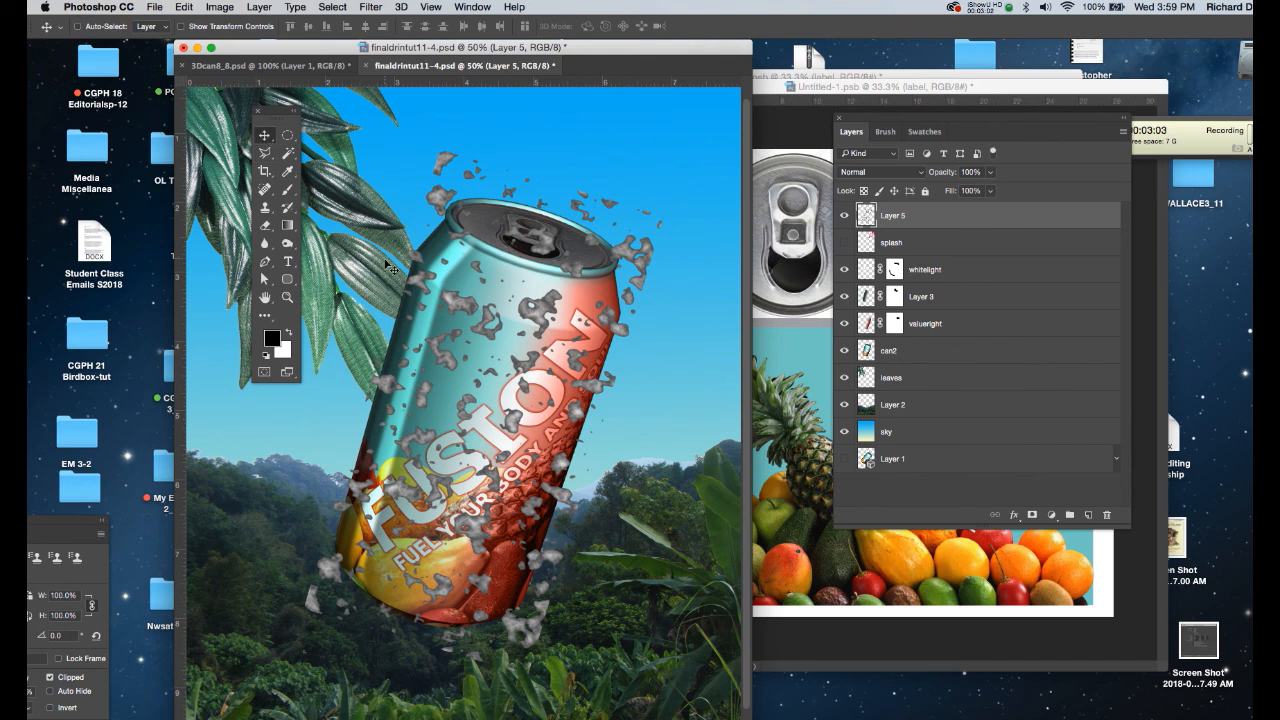
Cycle through Layer 5's blend modes and set it to Hard Light.
{"action": "key", "text": "shift+plus"}
{"action": "key", "text": "shift+plus"}
{"action": "key", "text": "shift+plus"}
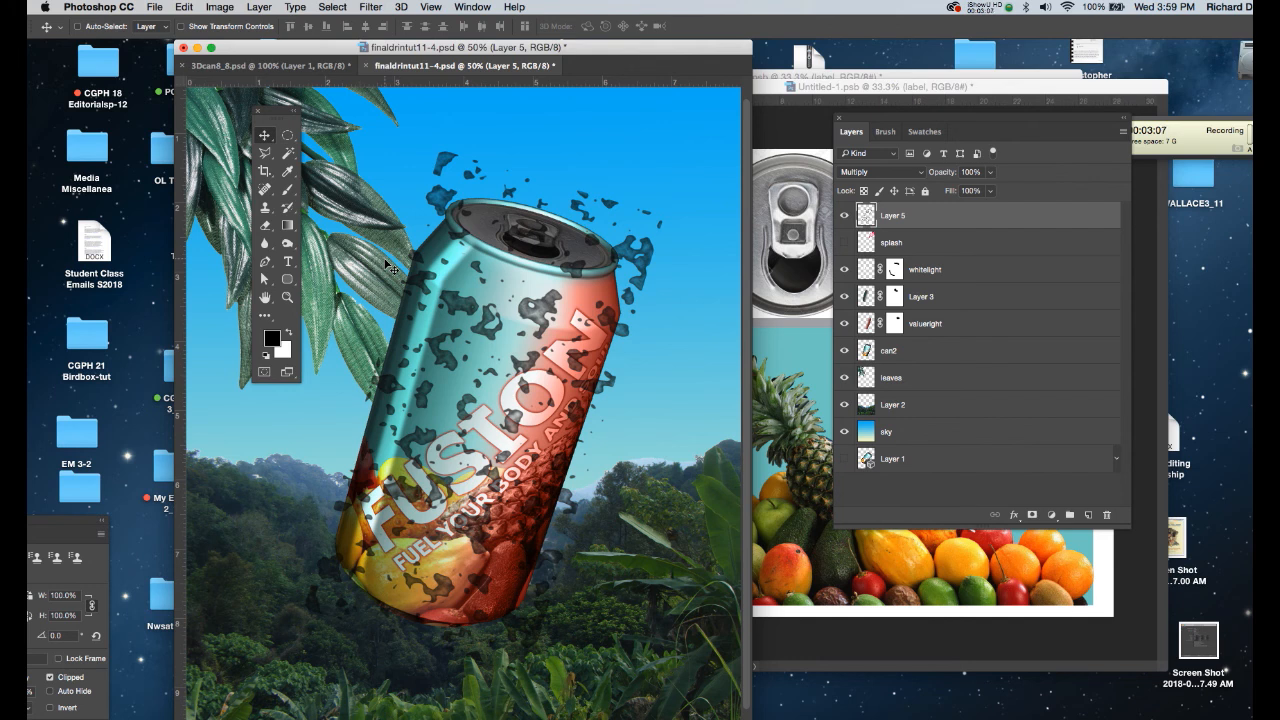
{"action": "key", "text": "shift+plus"}
{"action": "key", "text": "shift+plus"}
{"action": "key", "text": "shift+plus"}
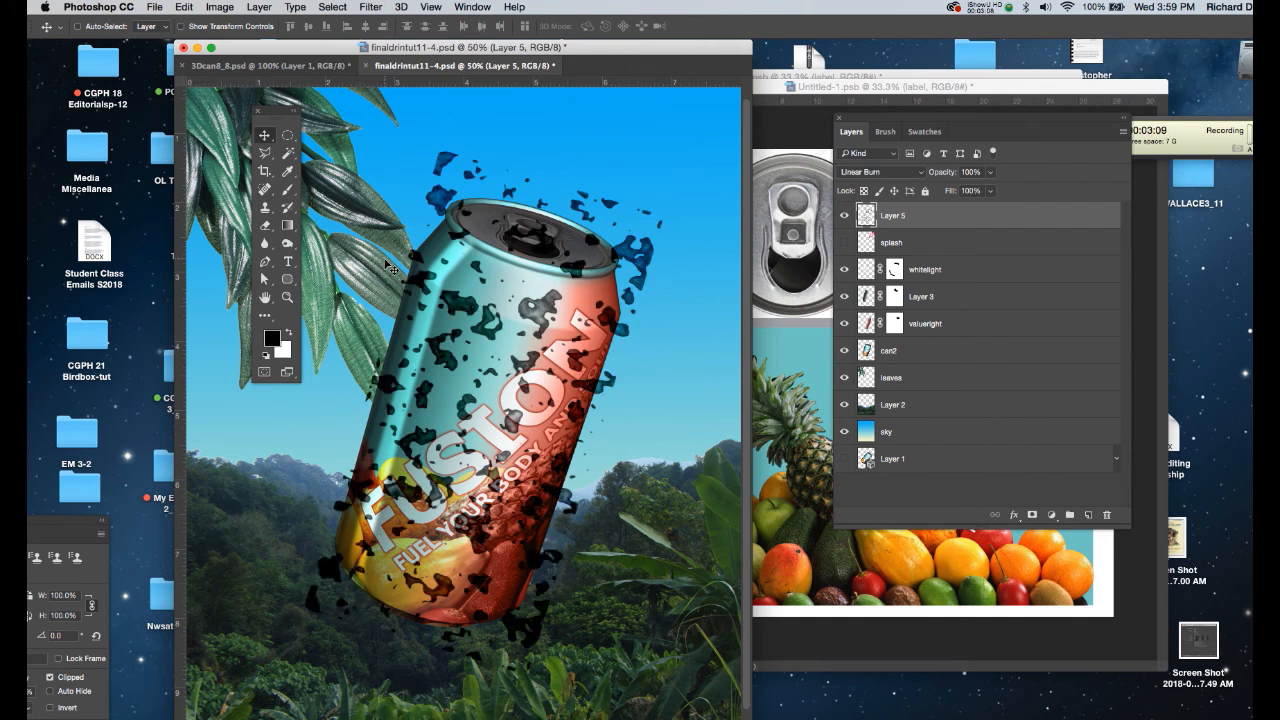
{"action": "key", "text": "shift+plus"}
{"action": "key", "text": "shift+plus"}
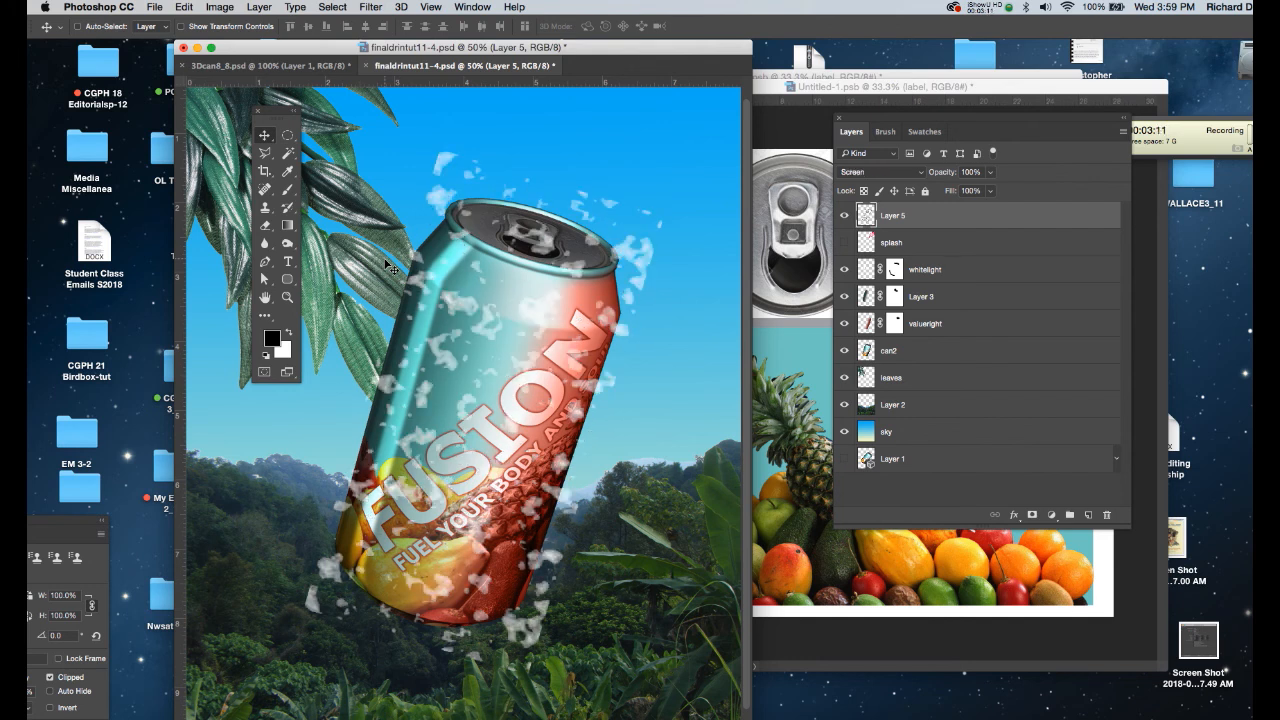
{"action": "key", "text": "shift+plus"}
{"action": "key", "text": "shift+plus"}
{"action": "key", "text": "shift+plus"}
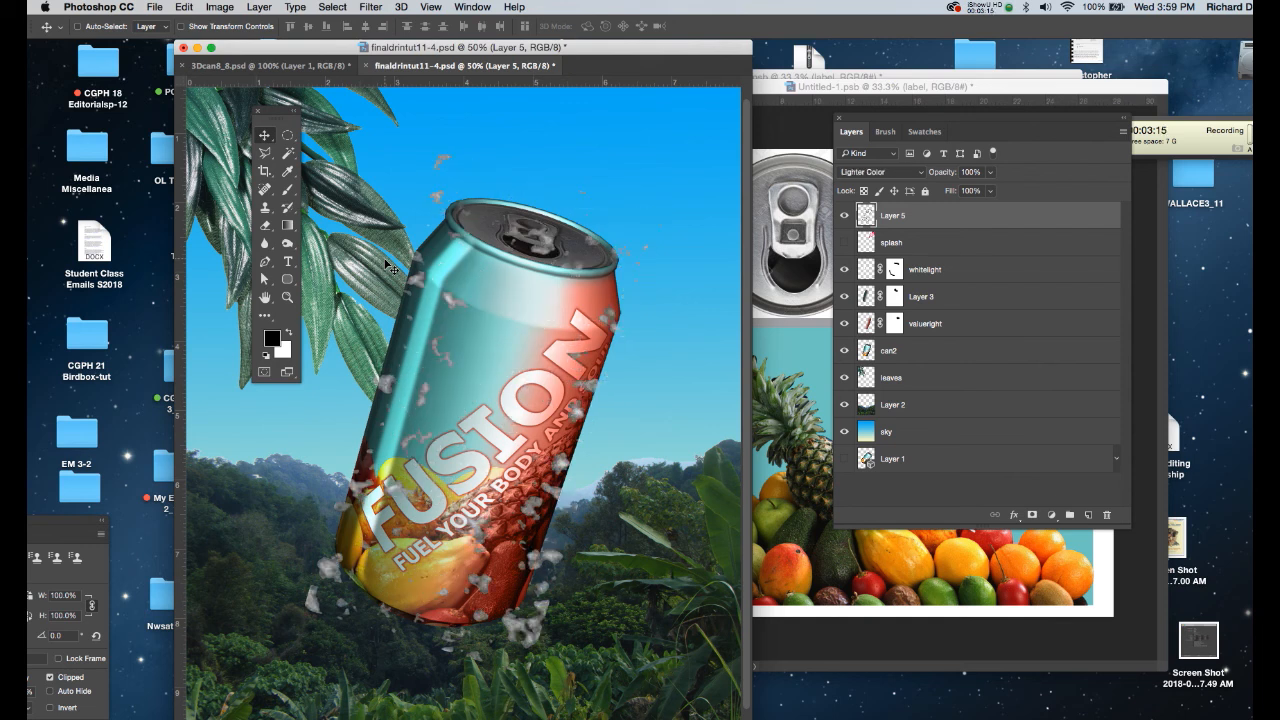
{"action": "key", "text": "shift+plus"}
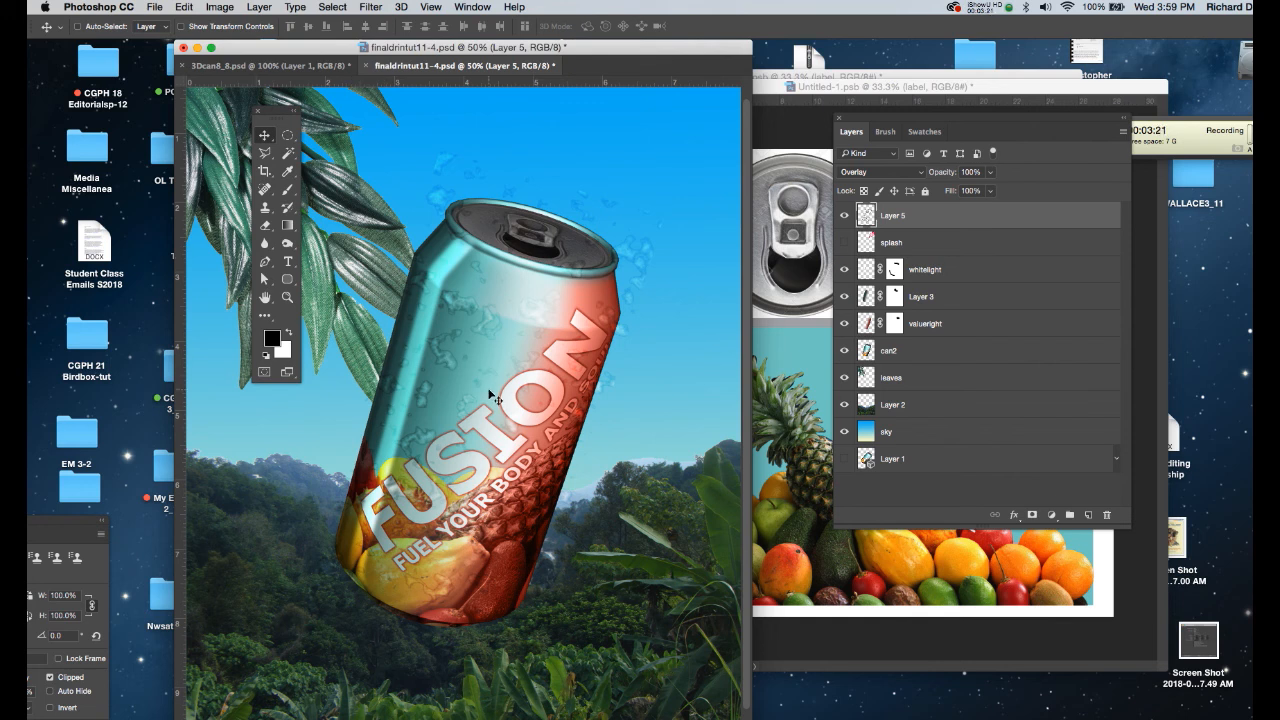
{"action": "key", "text": "shift+plus"}
{"action": "key", "text": "shift+plus"}
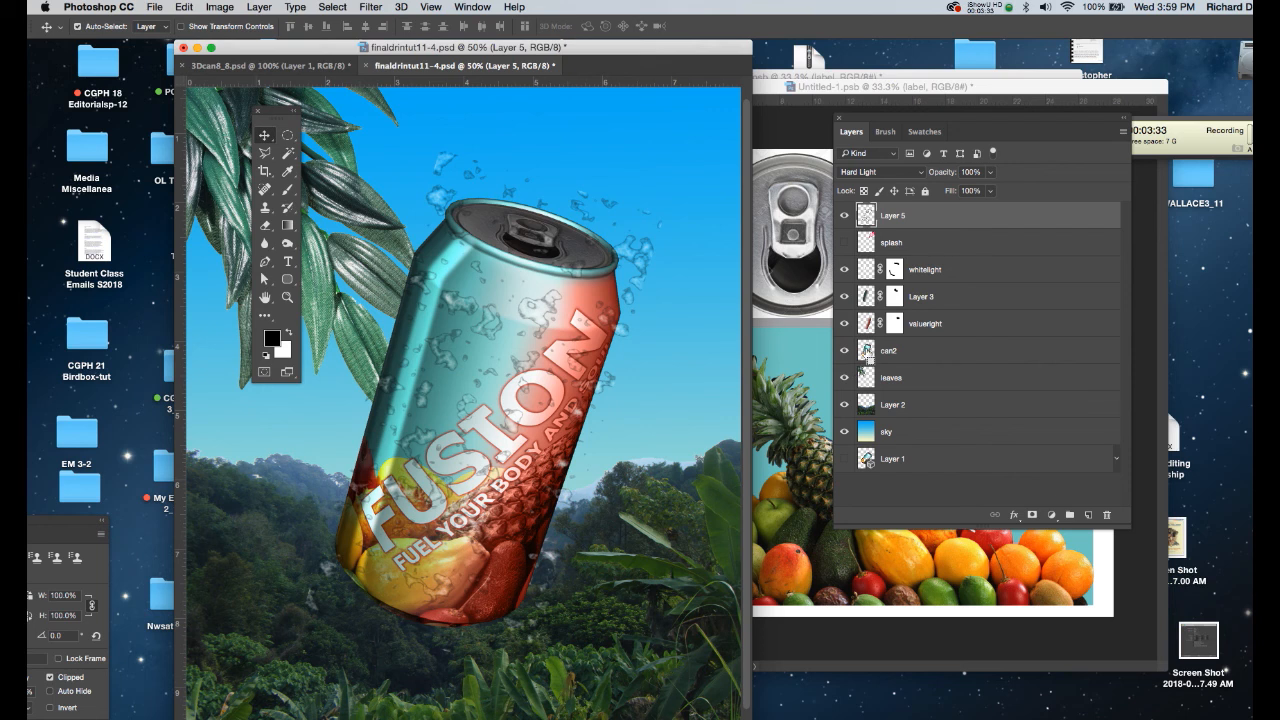
Mask Layer 5 to the can's outline using the can2 layer's shape as the selection, and save the file.
{"action": "left_click", "coordinate": [867, 353], "text": "super"}
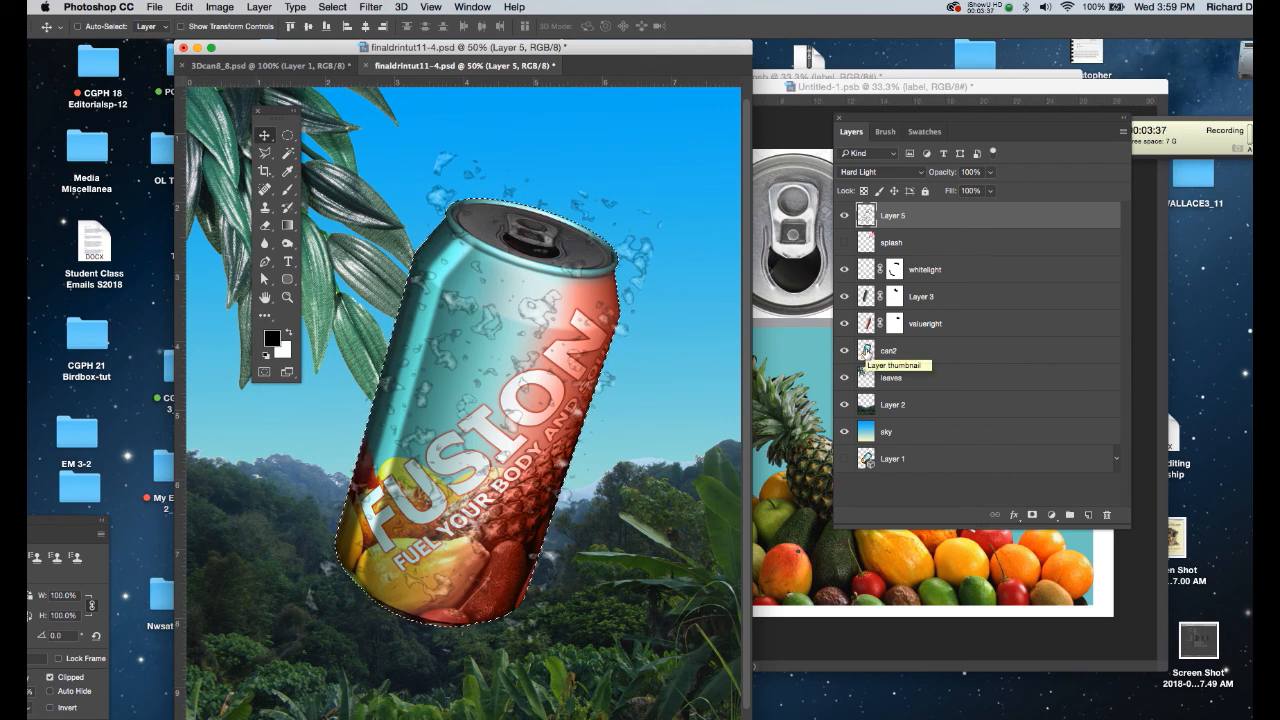
{"action": "left_click", "coordinate": [1032, 516]}
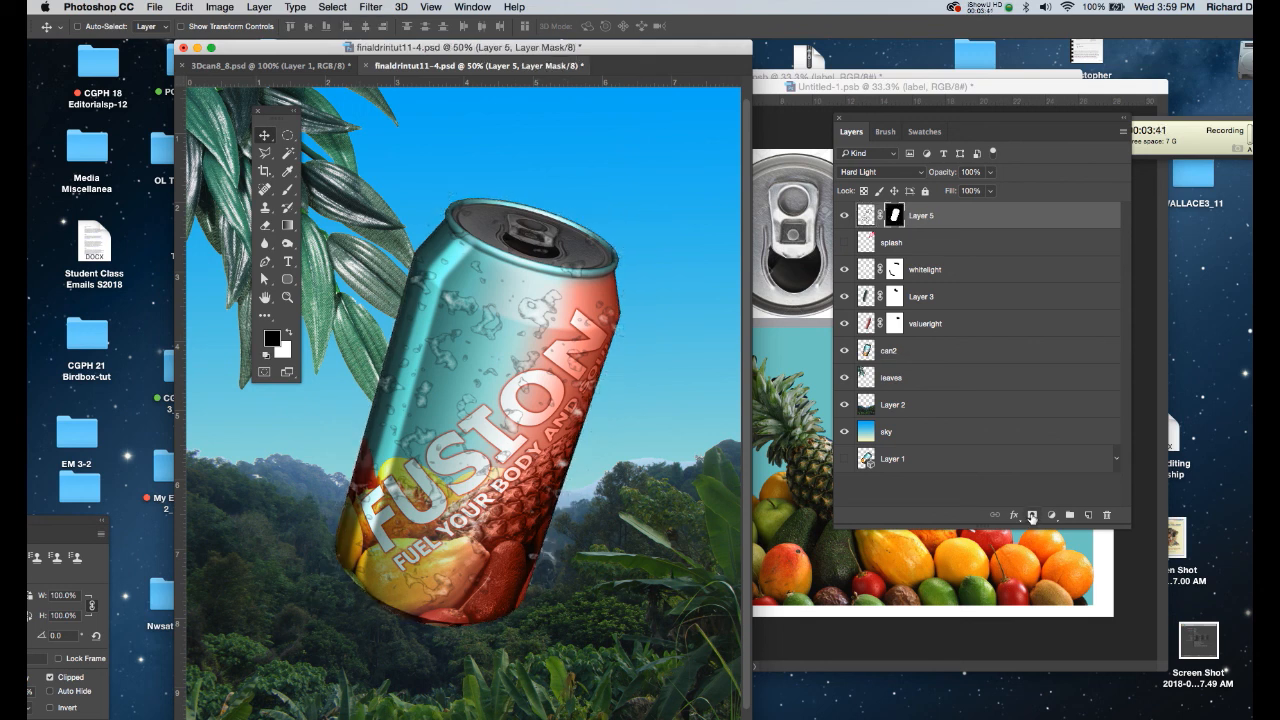
{"action": "key", "text": "super+s"}
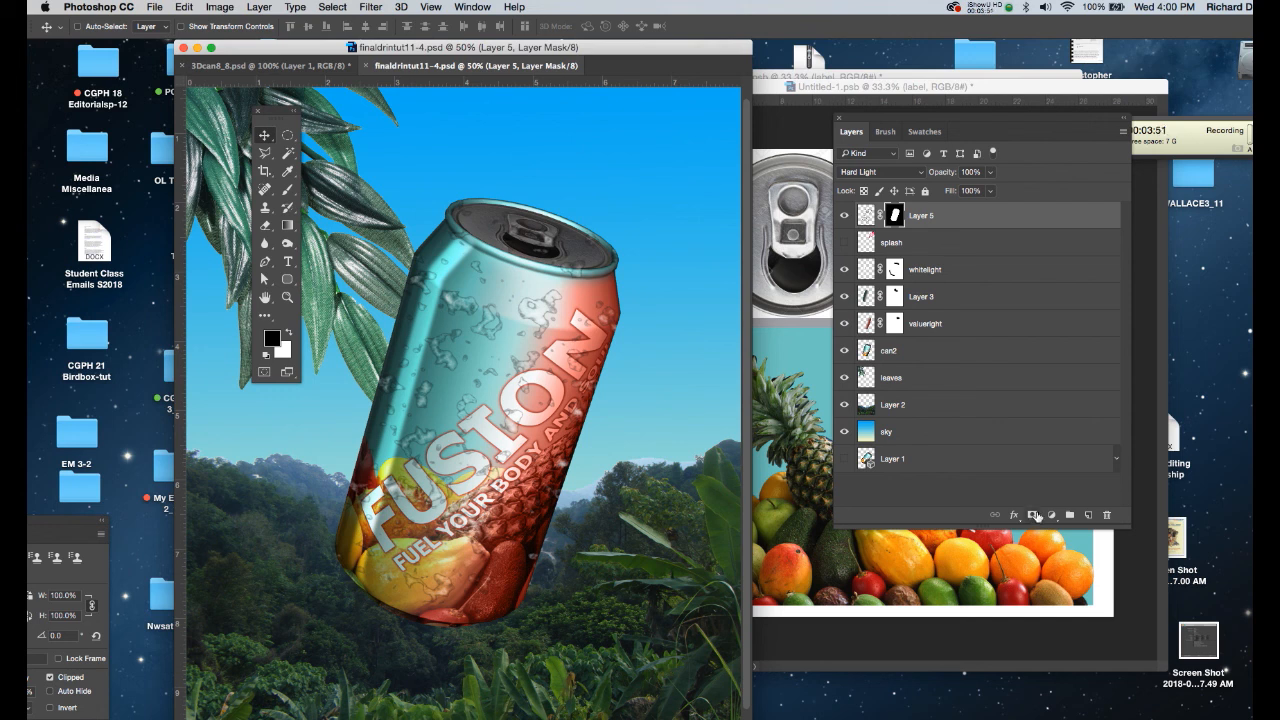
Paint black on Layer 5's mask with the Brush to hide the droplets on the can's lid, and save the file.
{"action": "key", "text": "b"}
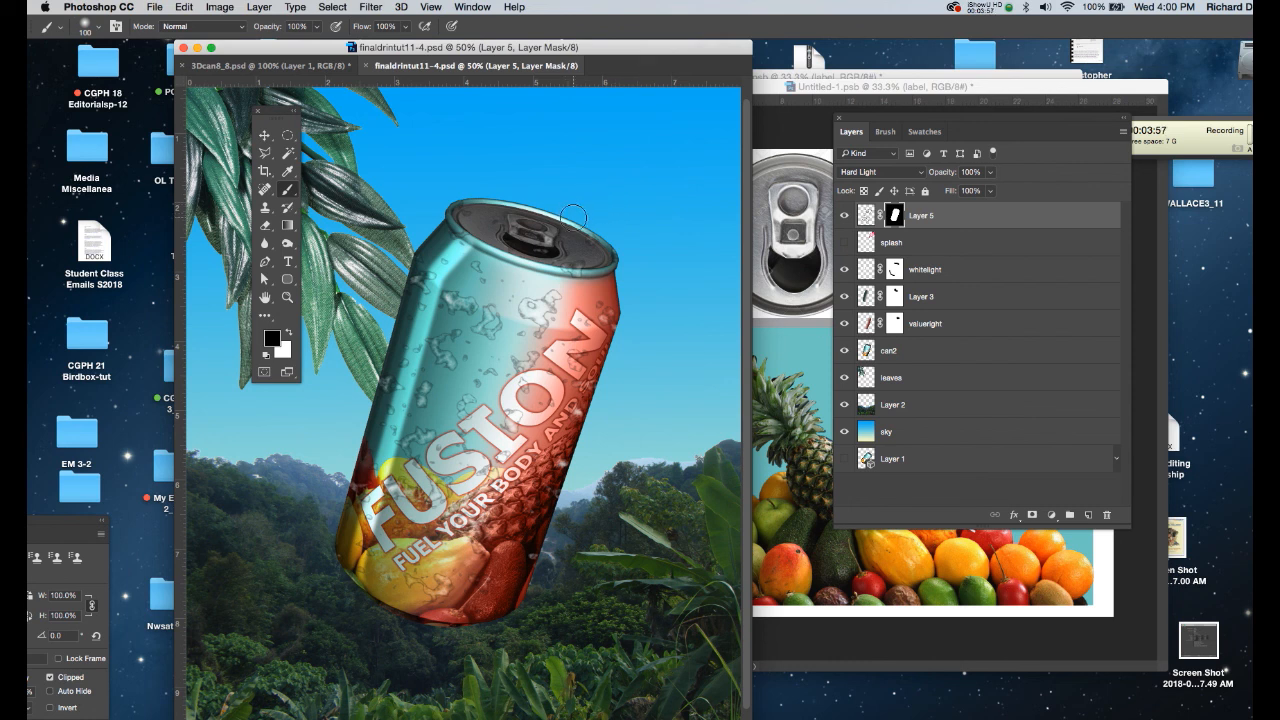
{"action": "left_click", "coordinate": [581, 222]}
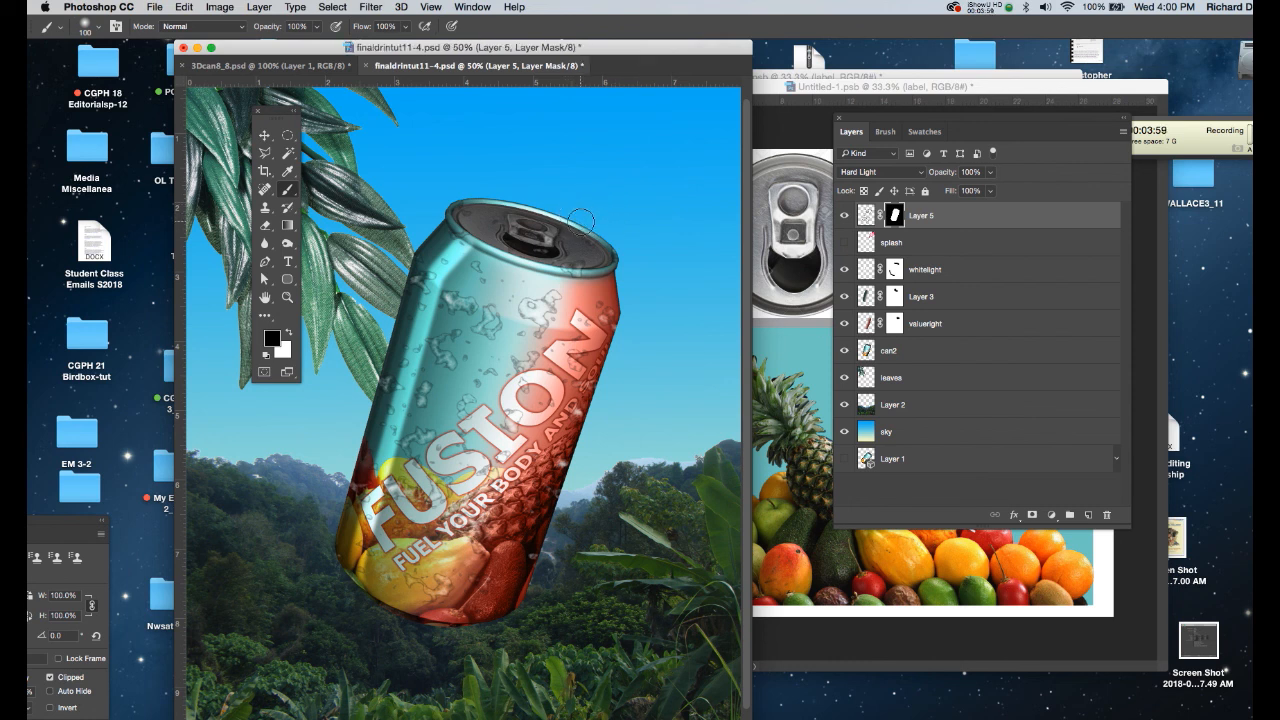
{"action": "key", "text": "cmd+s"}
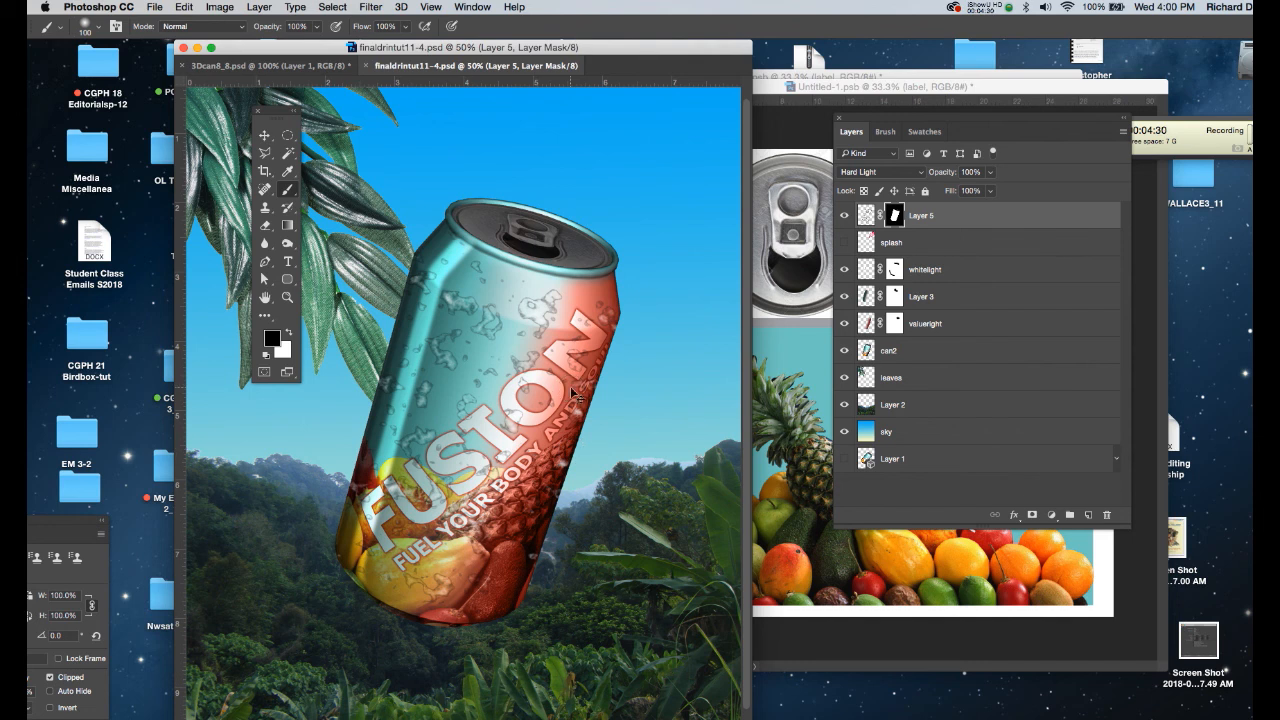
Add a new blank layer above Layer 5 with the default name and Normal mode.
{"action": "key", "text": "super+equal"}
{"action": "left_click_drag", "start_coordinate": [655, 307], "coordinate": [547, 321]}
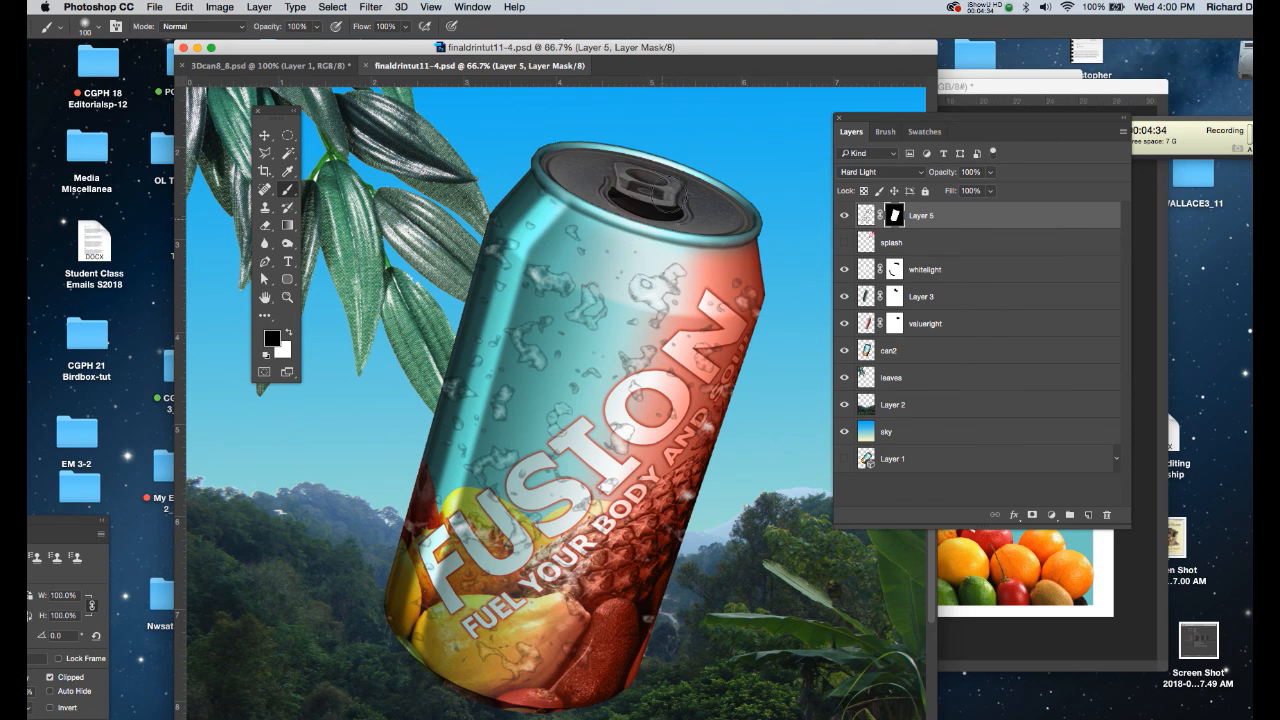
{"action": "left_click_drag", "start_coordinate": [677, 51], "coordinate": [602, 51]}
{"action": "key", "text": "super+shift+n"}
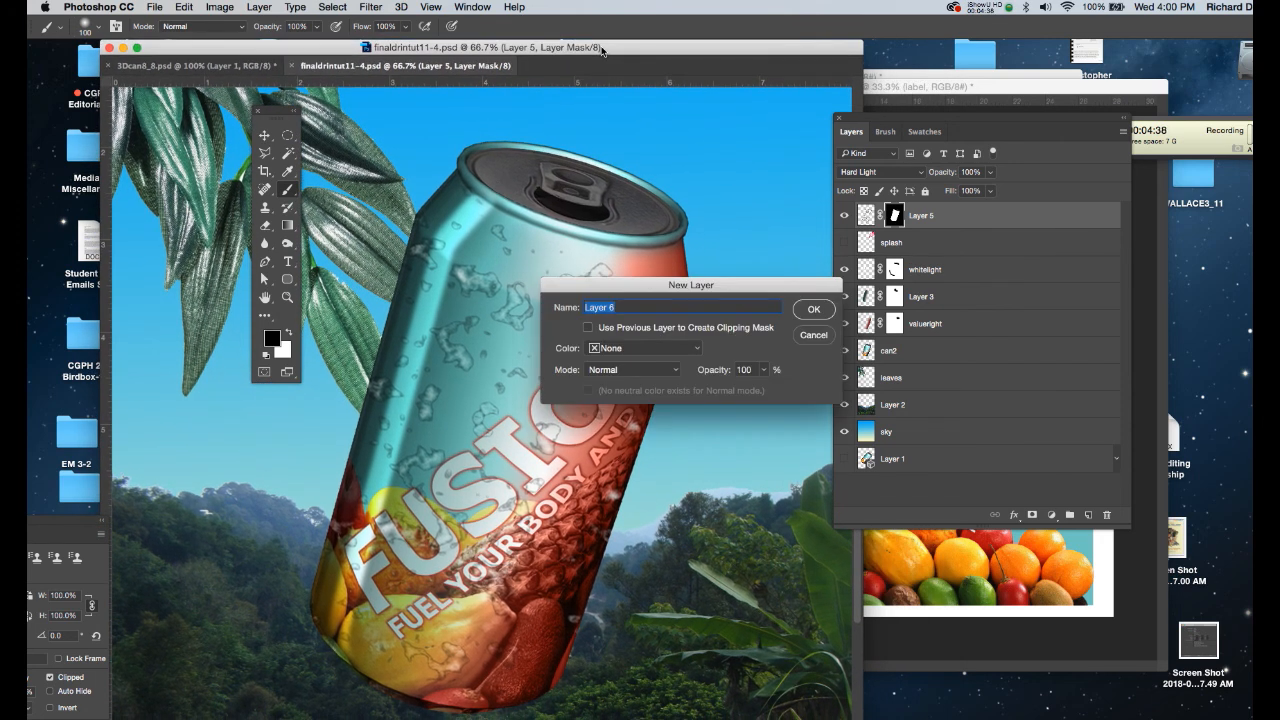
{"action": "key", "text": "Return"}
Draw a thin closed drip shape along the can's upper right edge with the Pen tool and convert it to a selection.
{"action": "key", "text": "p"}
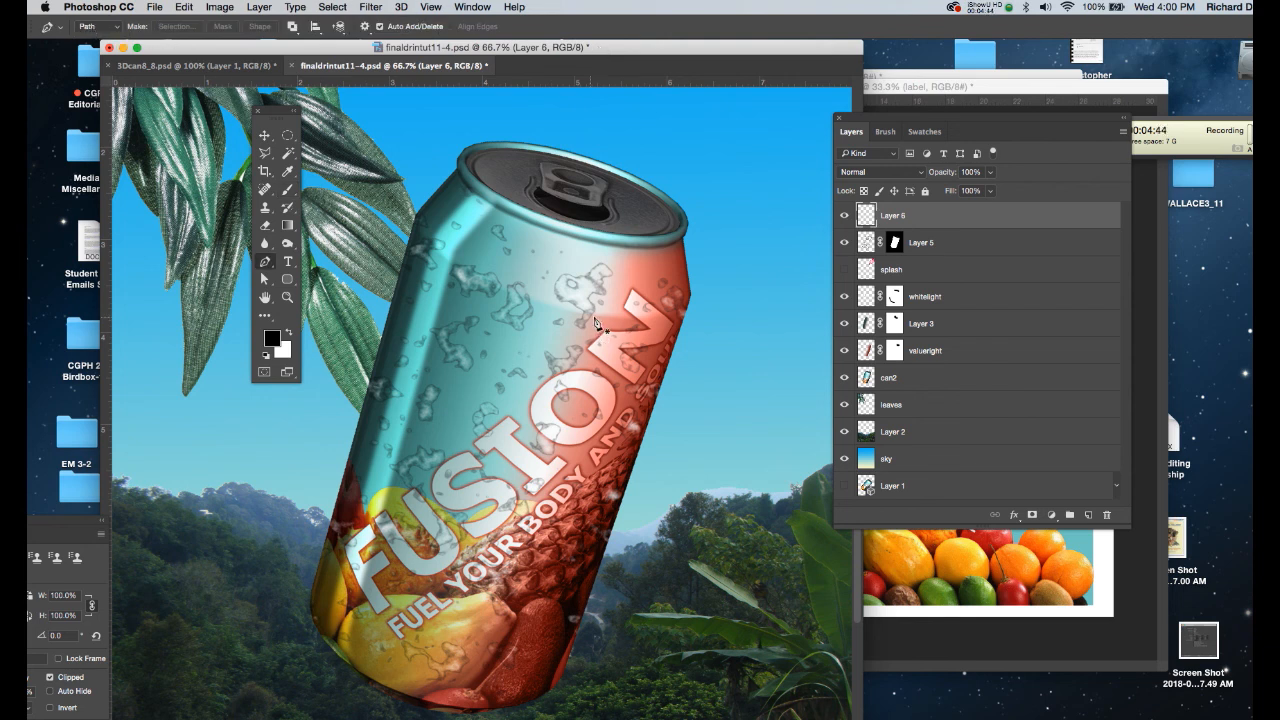
{"action": "left_click", "coordinate": [687, 270]}
{"action": "mouse_move", "coordinate": [695, 298]}
{"action": "left_mouse_down"}
{"action": "mouse_move", "coordinate": [689, 343]}
{"action": "mouse_move", "coordinate": [694, 291]}
{"action": "left_mouse_up"}
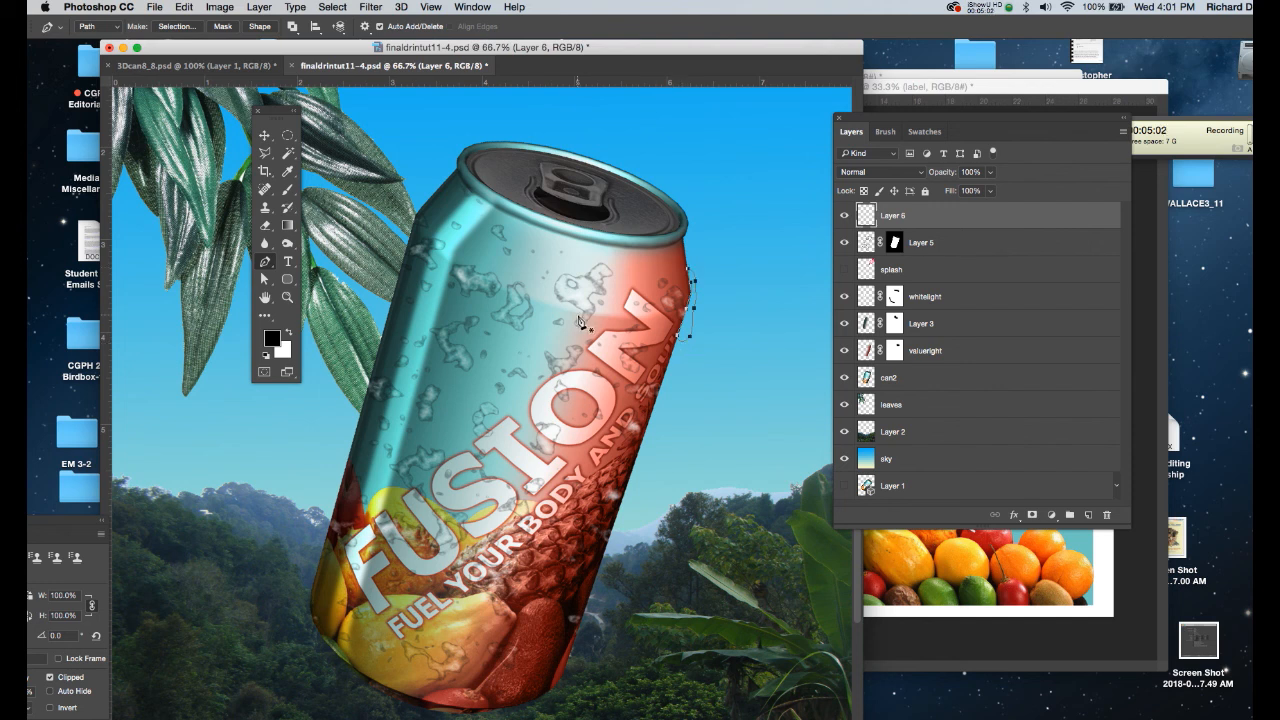
{"action": "right_click", "coordinate": [683, 331]}
{"action": "left_click", "coordinate": [697, 405]}
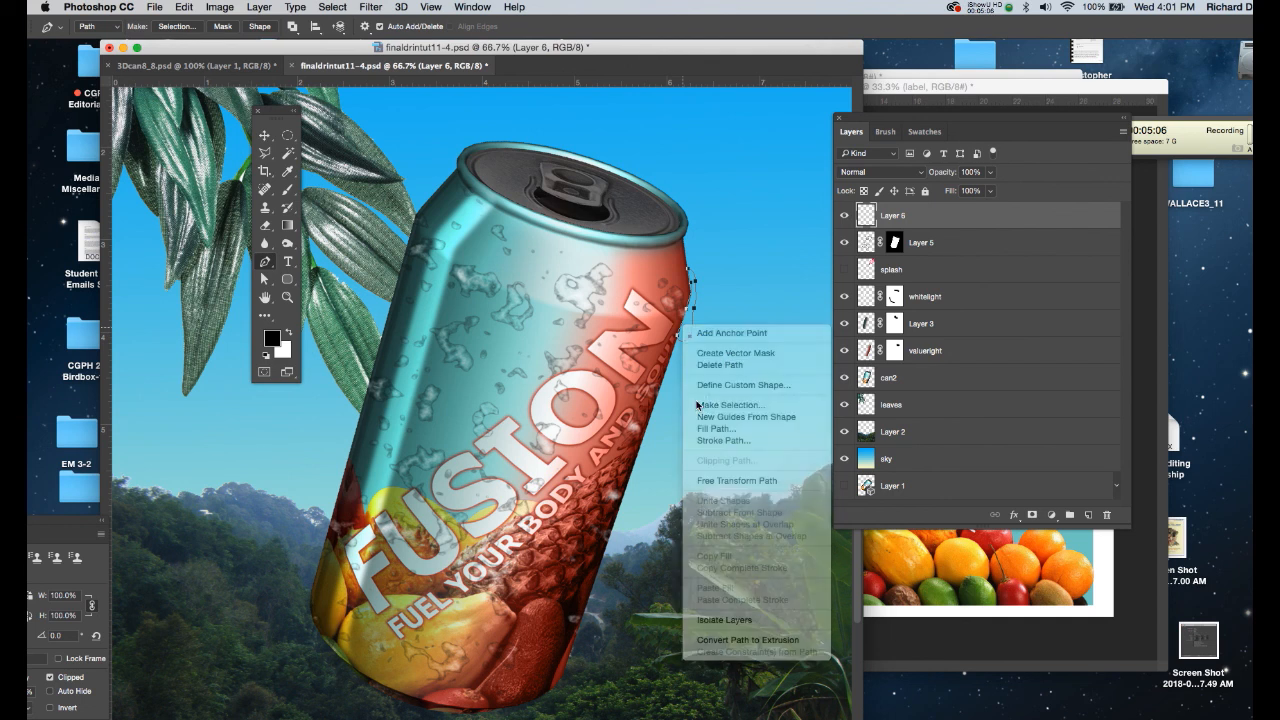
{"action": "left_click", "coordinate": [769, 284]}
Sample a dark teal from the can's left edge and shade the drip selection's edges with a 30-pixel brush.
{"action": "key", "text": "super+equal"}
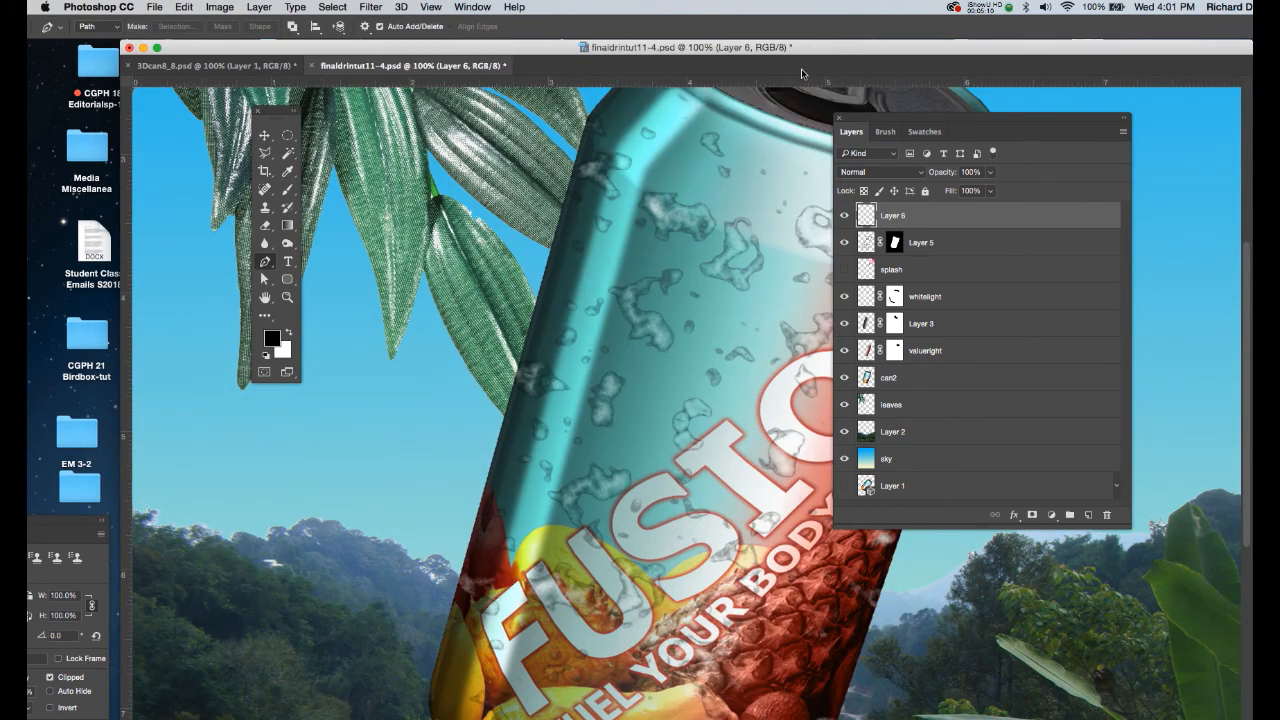
{"action": "left_click_drag", "start_coordinate": [813, 51], "coordinate": [533, 51]}
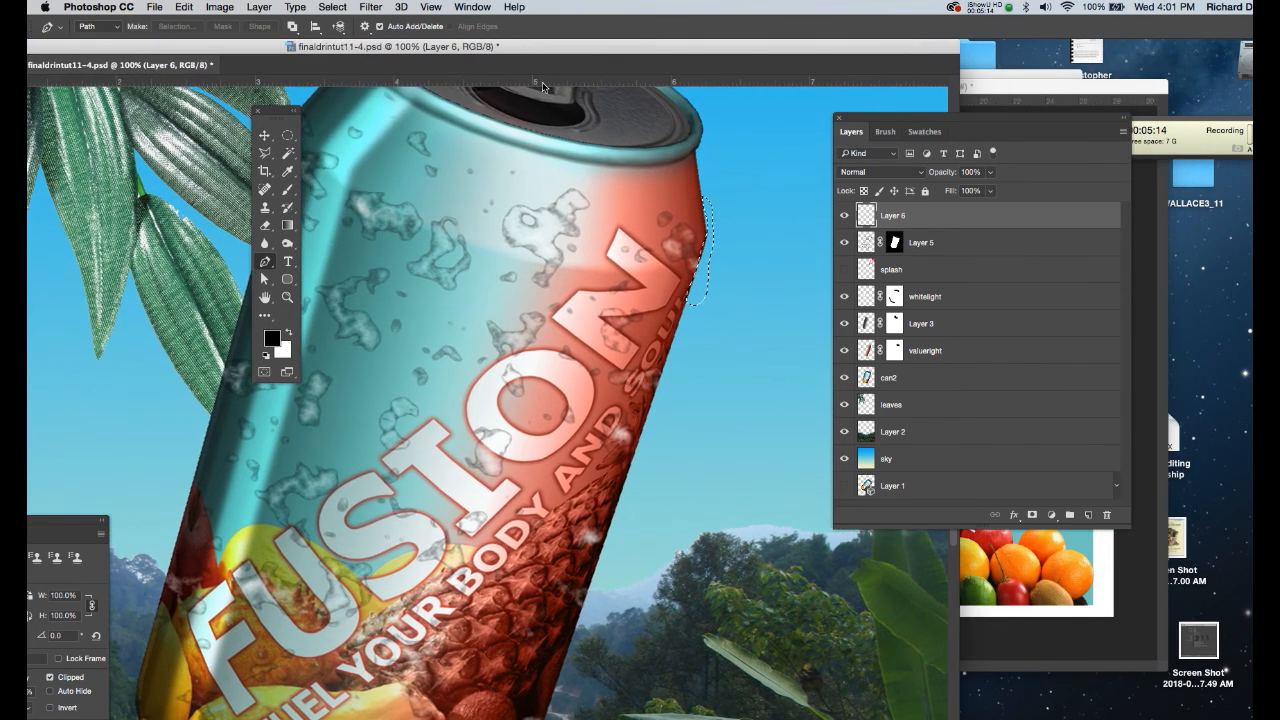
{"action": "key", "text": "i"}
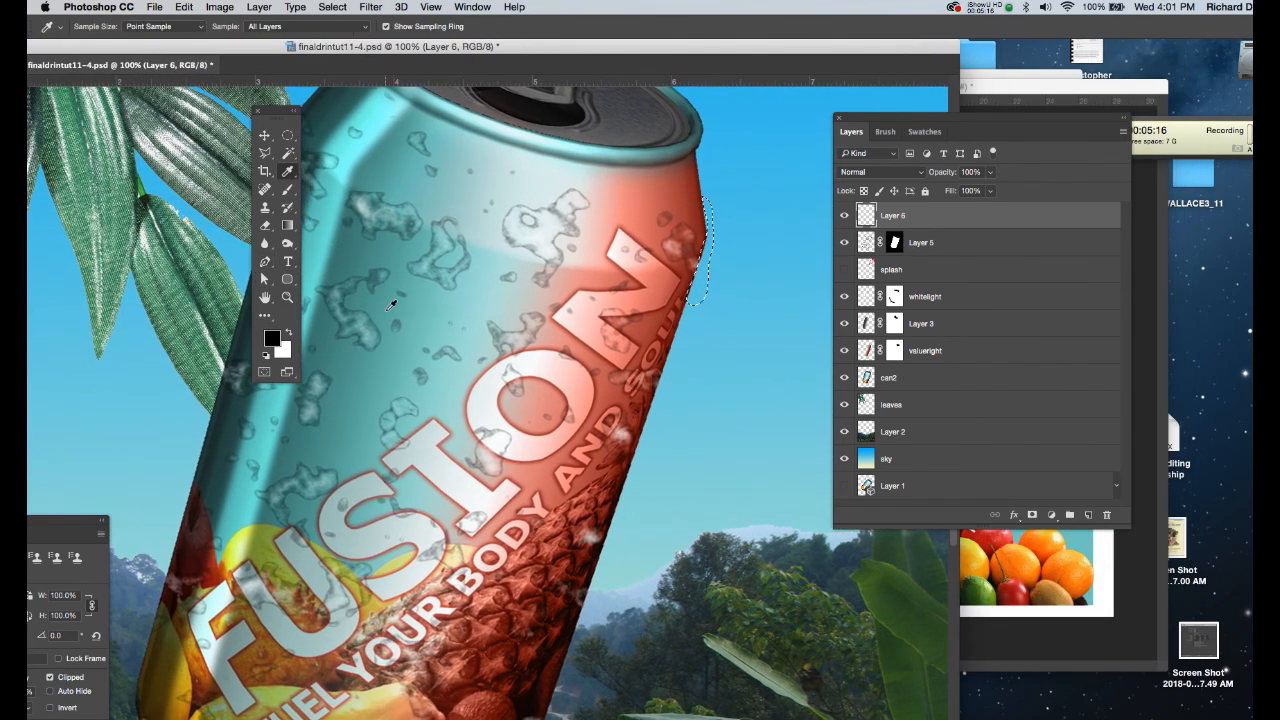
{"action": "left_click", "coordinate": [217, 445]}
{"action": "key", "text": "b"}
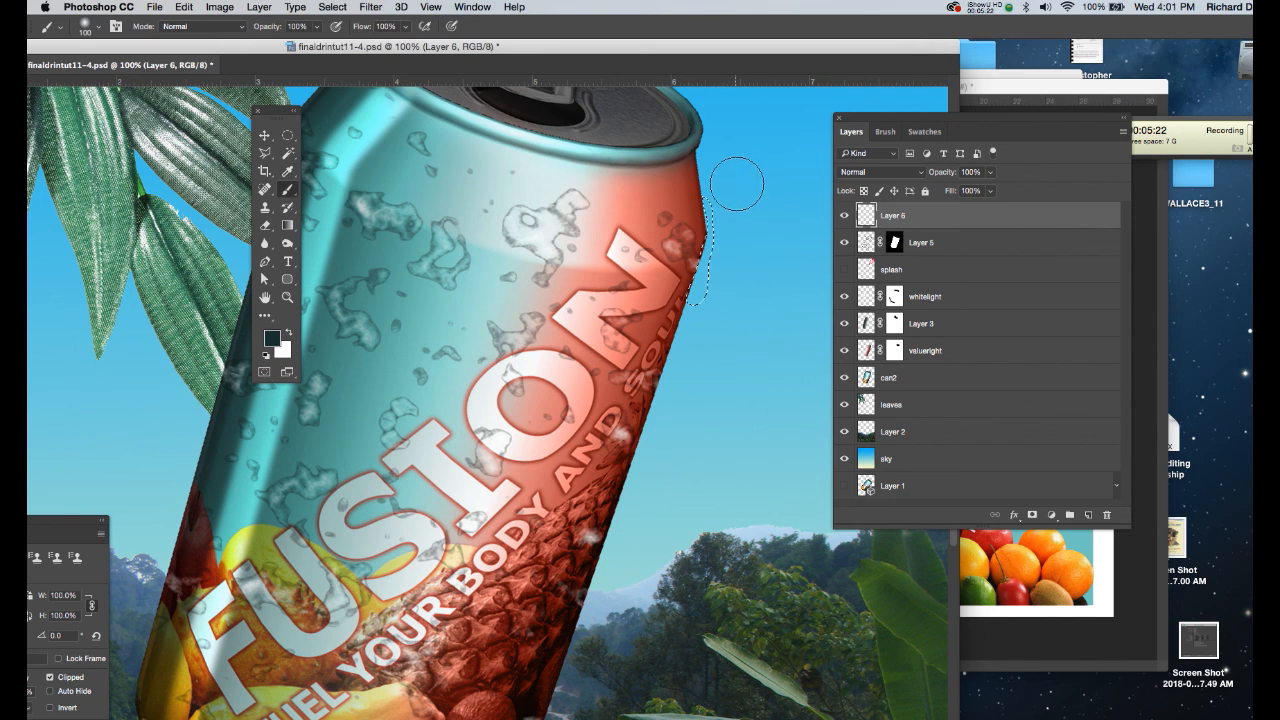
{"action": "key", "text": "bracketleft"}
{"action": "key", "text": "bracketleft"}
{"action": "key", "text": "bracketleft"}
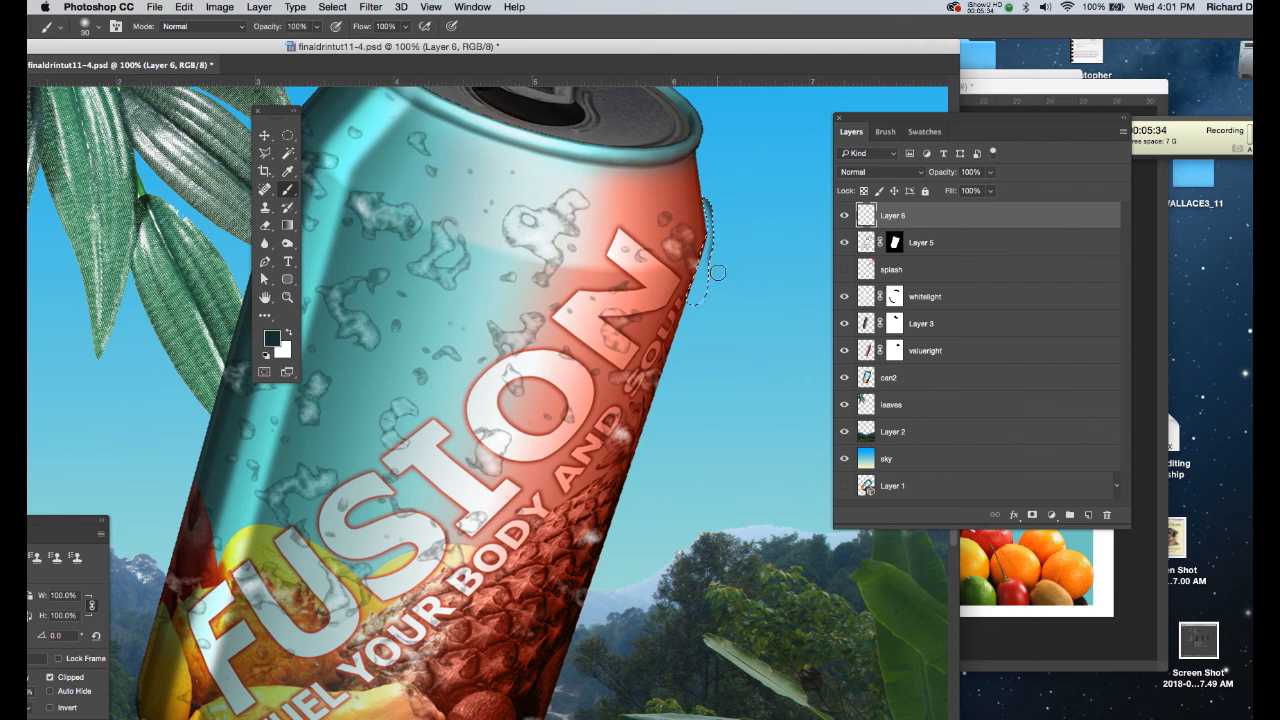
{"action": "mouse_move", "coordinate": [714, 262]}
{"action": "left_mouse_down"}
{"action": "mouse_move", "coordinate": [695, 313]}
{"action": "mouse_move", "coordinate": [685, 292]}
{"action": "mouse_move", "coordinate": [697, 240]}
{"action": "left_mouse_up"}
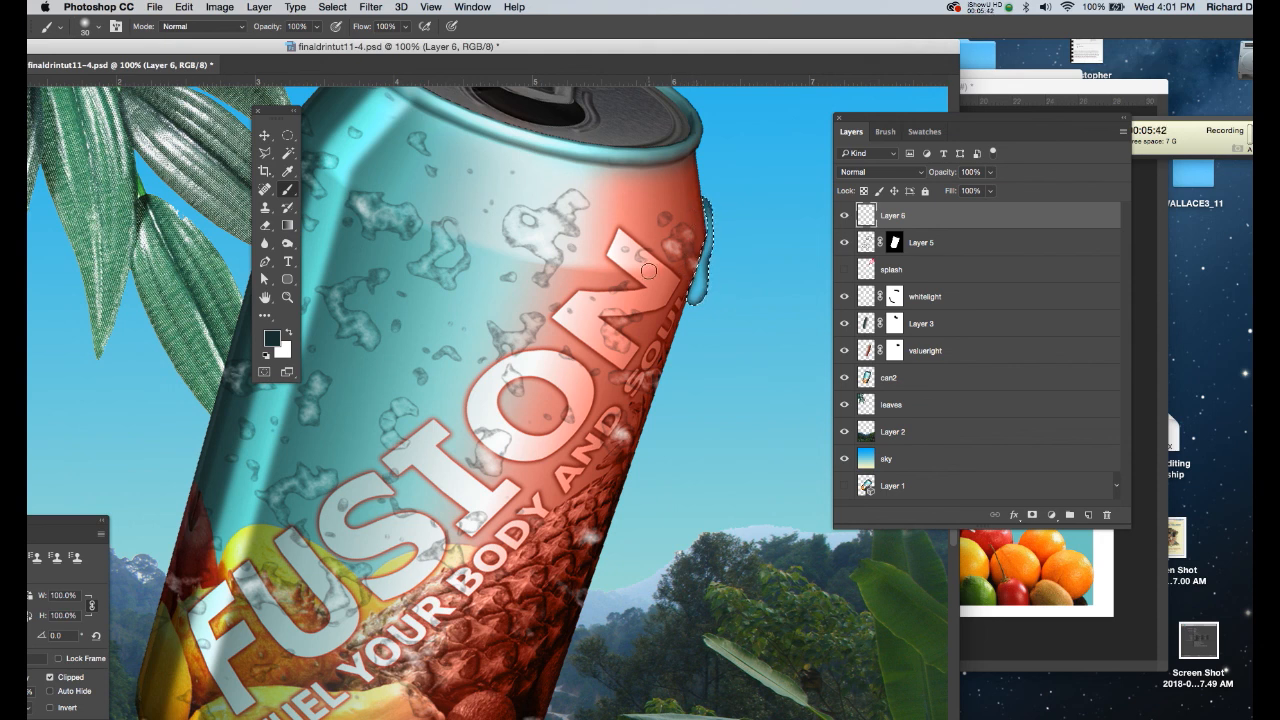
Deselect the painted drip and move it snugly against the can's right edge.
{"action": "key", "text": "v"}
{"action": "left_click_drag", "start_coordinate": [698, 282], "coordinate": [693, 281]}
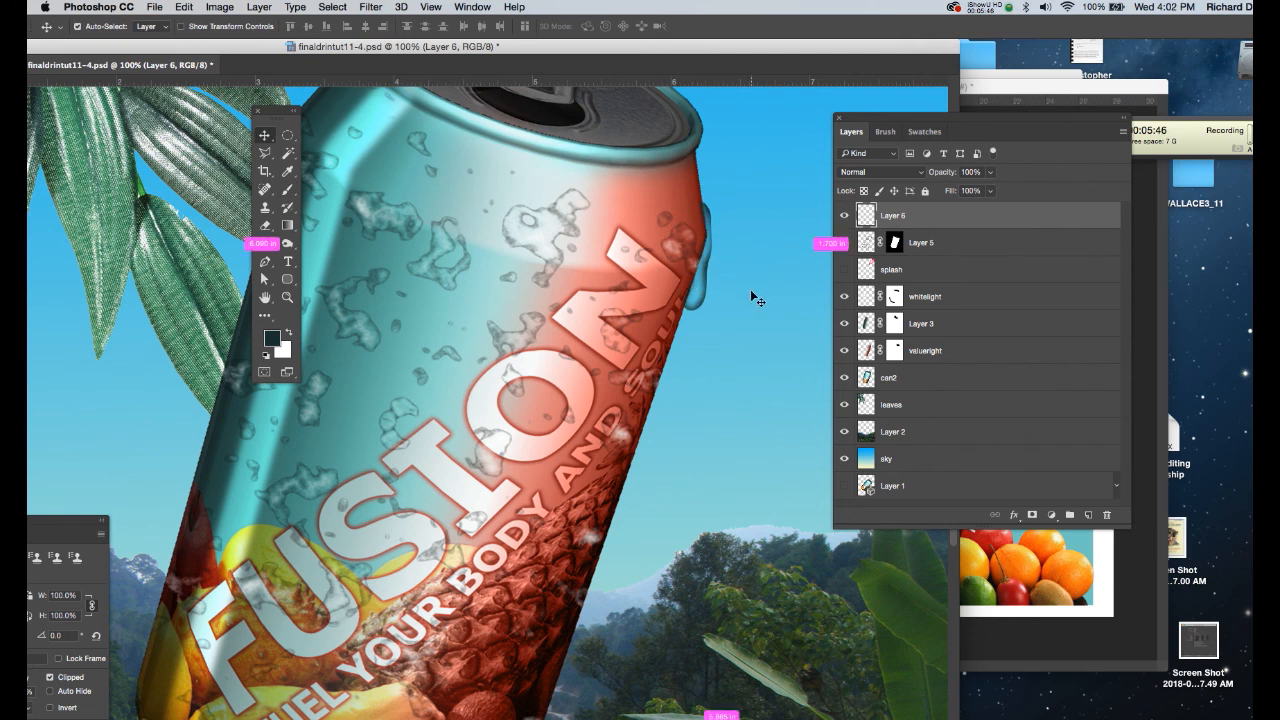
{"action": "key", "text": "super+minus"}
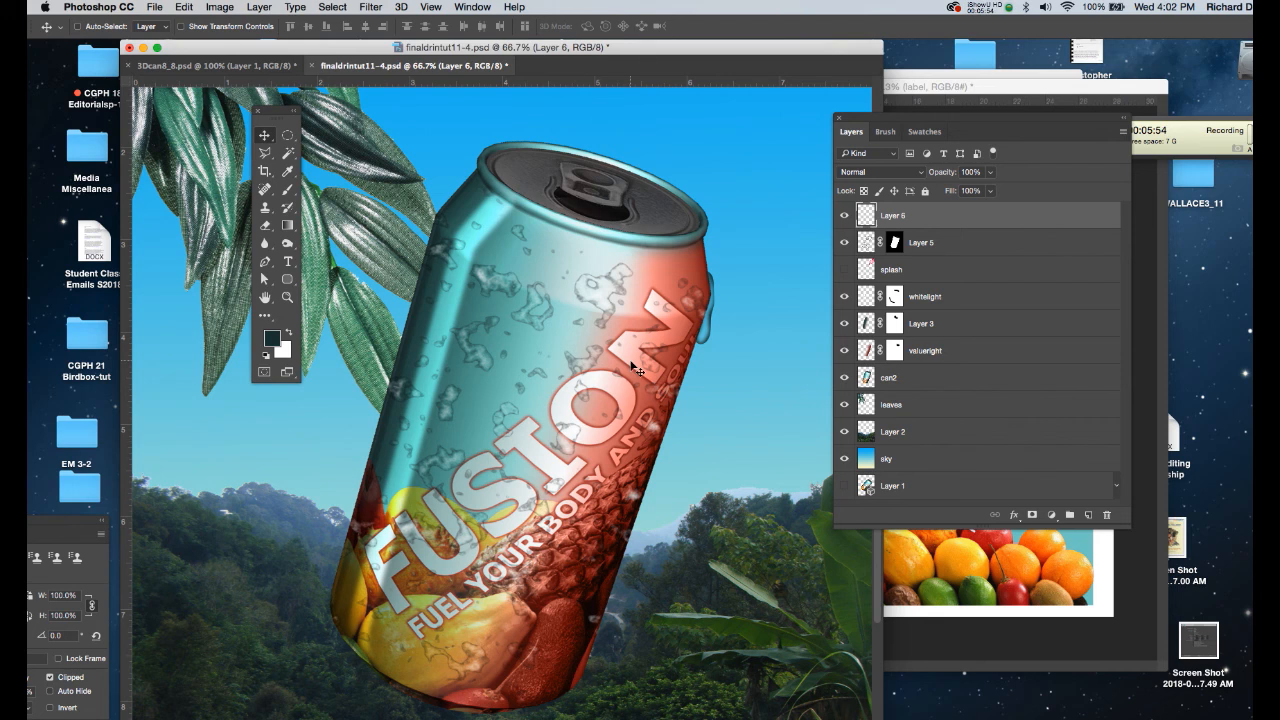
Paint soft white highlights inside the drip on the can's right edge, using progressively smaller brush sizes at 20% opacity.
{"action": "key", "text": "super+equal"}
{"action": "key", "text": "super+equal"}
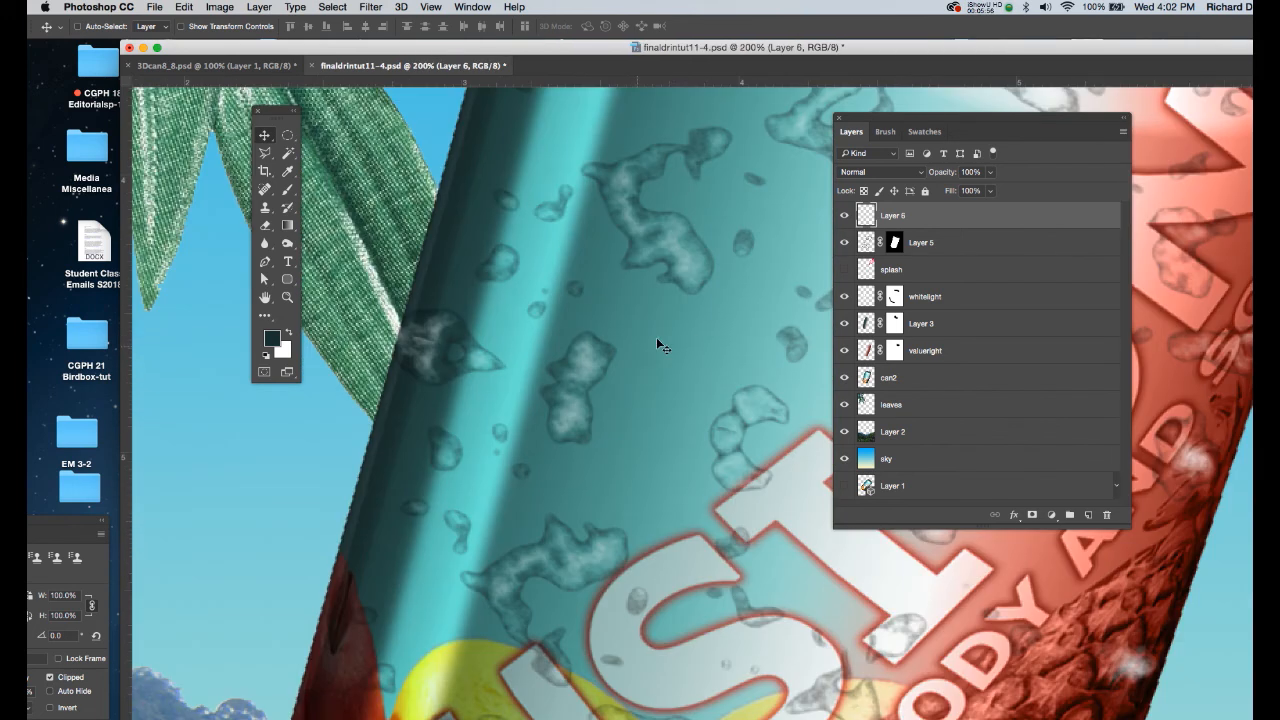
{"action": "left_click_drag", "start_coordinate": [716, 219], "coordinate": [190, 308]}
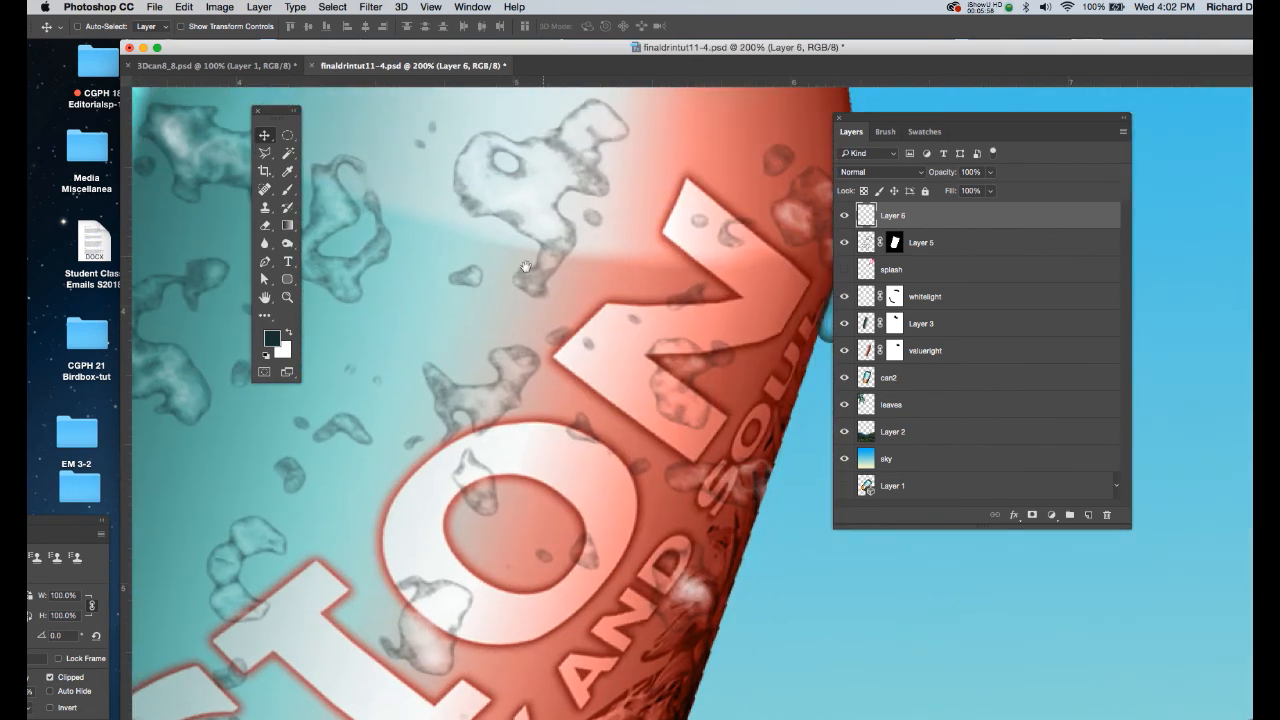
{"action": "left_click_drag", "start_coordinate": [422, 190], "coordinate": [457, 366]}
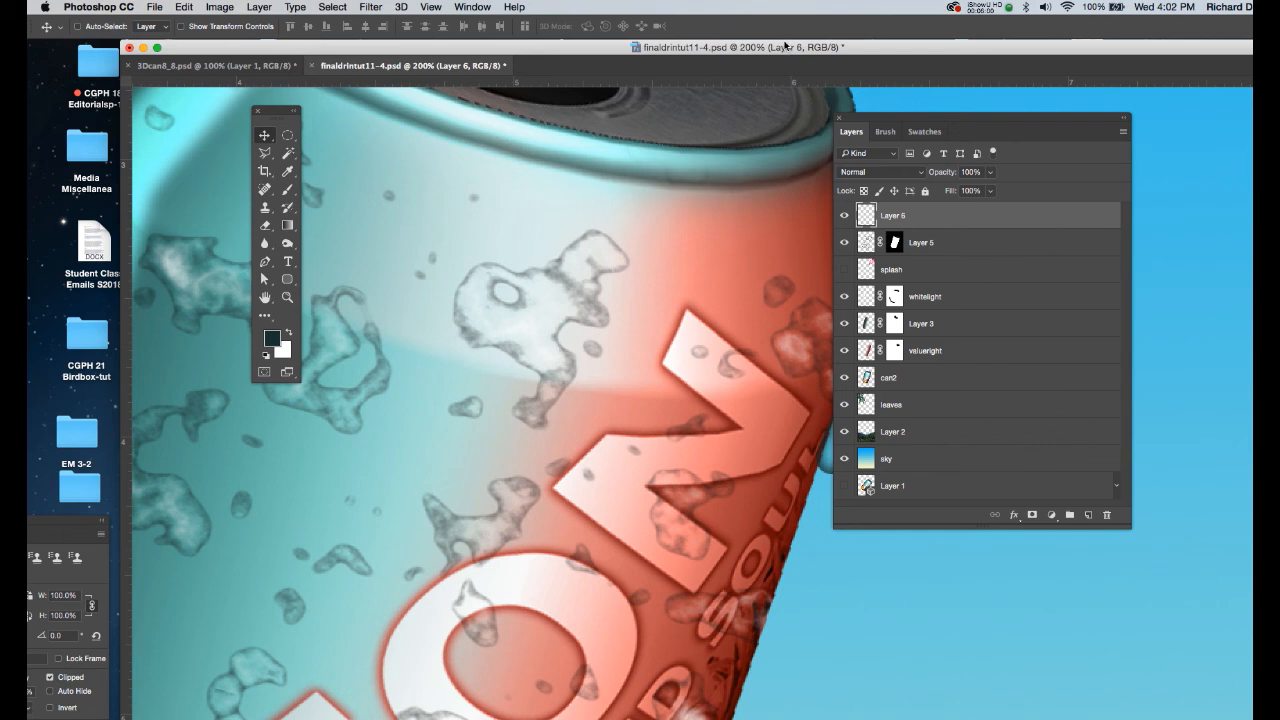
{"action": "left_click_drag", "start_coordinate": [786, 48], "coordinate": [604, 48]}
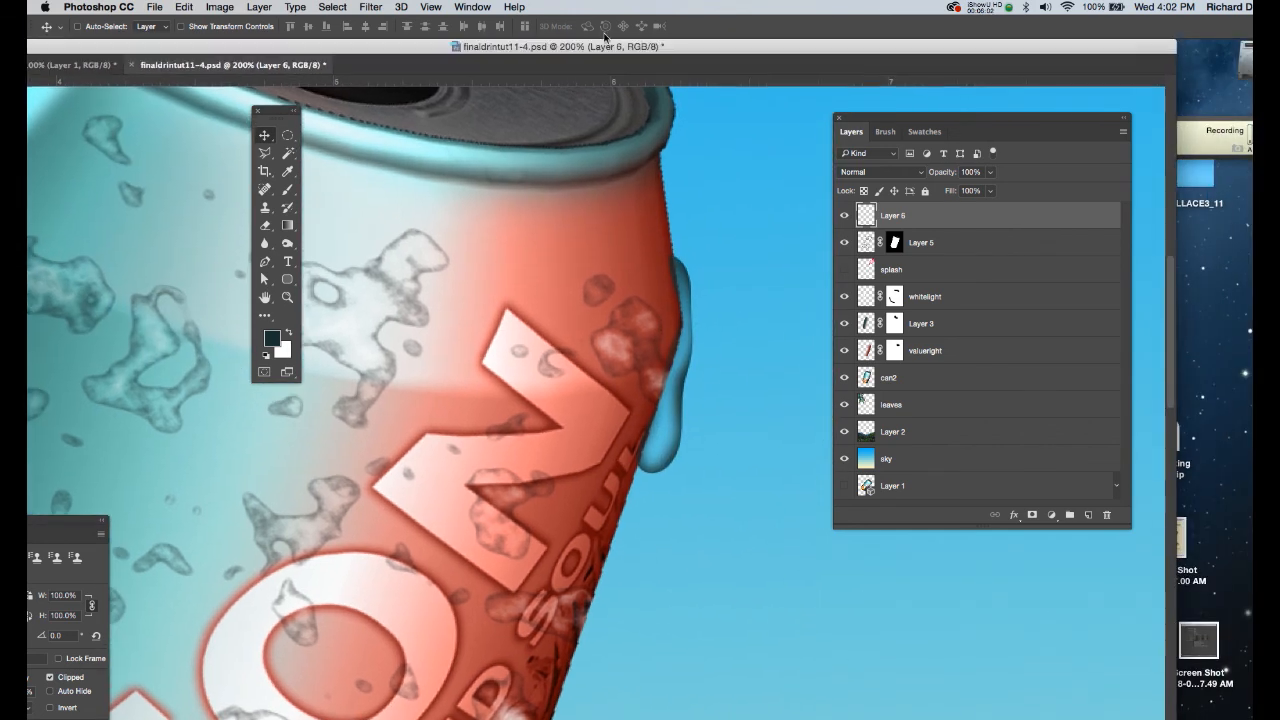
{"action": "key", "text": "x"}
{"action": "key", "text": "b"}
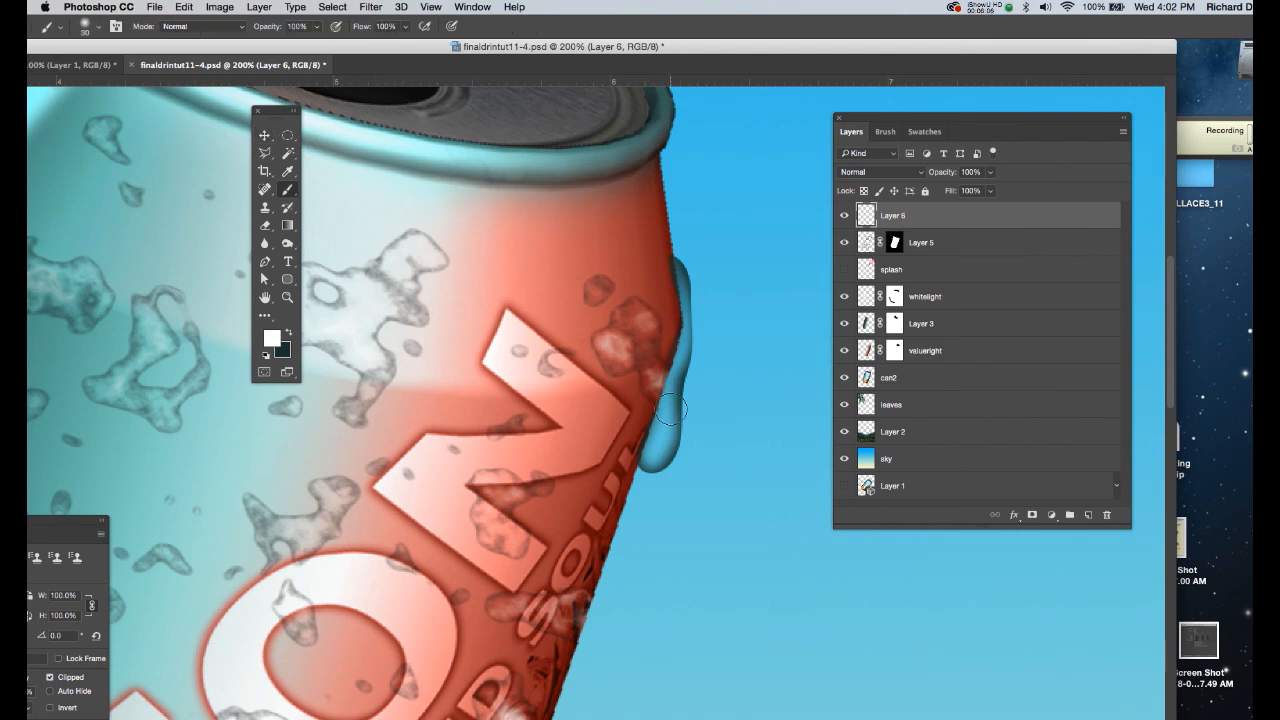
{"action": "key", "text": "bracketleft"}
{"action": "key", "text": "bracketleft"}
{"action": "key", "text": "bracketleft"}
{"action": "key", "text": "bracketright"}
{"action": "key", "text": "bracketright"}
{"action": "key", "text": "bracketleft"}
{"action": "key", "text": "2"}
{"action": "mouse_move", "coordinate": [669, 431]}
{"action": "left_mouse_down"}
{"action": "mouse_move", "coordinate": [659, 457]}
{"action": "mouse_move", "coordinate": [671, 401]}
{"action": "left_mouse_up"}
{"action": "key", "text": "bracketleft"}
{"action": "key", "text": "bracketleft"}
{"action": "key", "text": "bracketleft"}
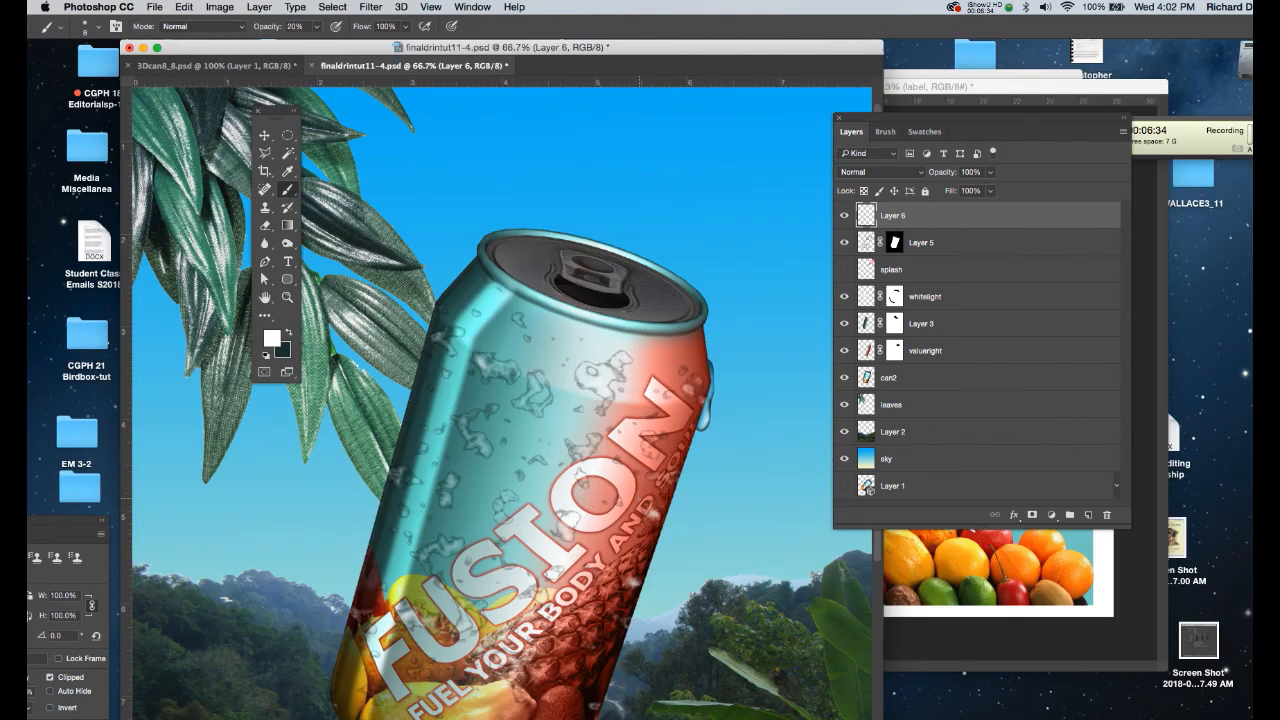
{"action": "scroll", "coordinate": [594, 366], "scroll_direction": "down", "scroll_amount": 3}
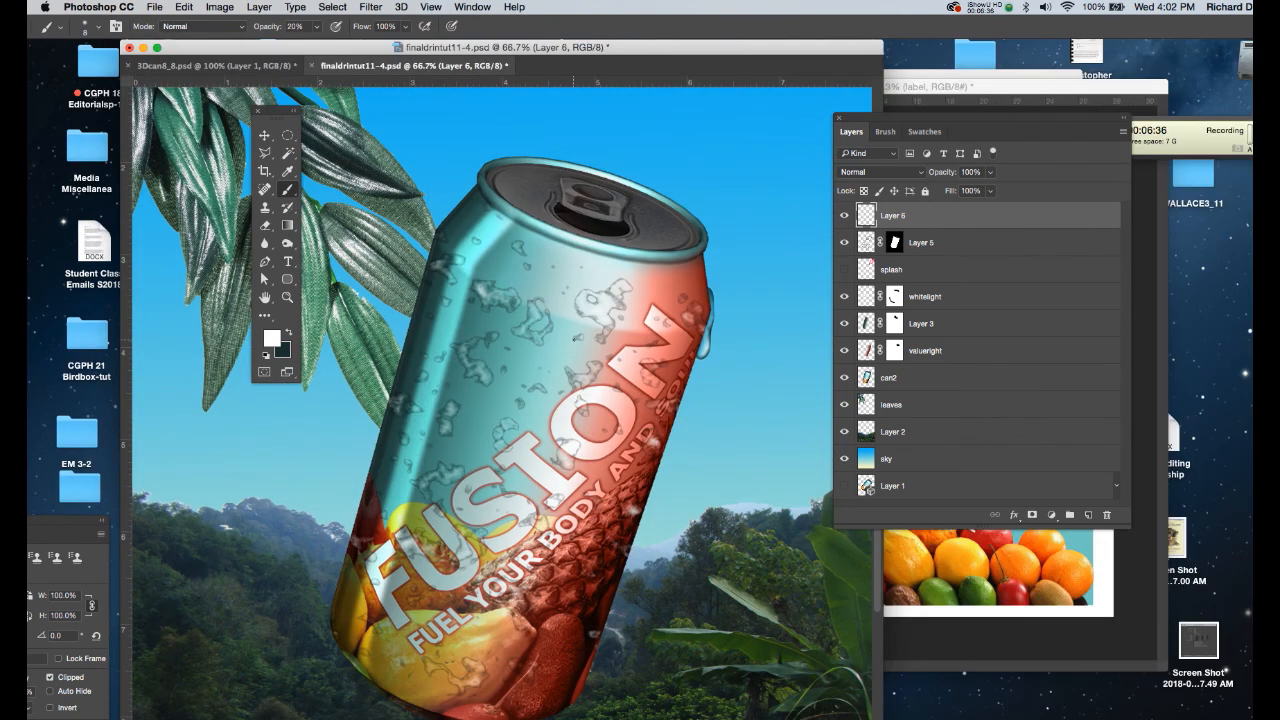